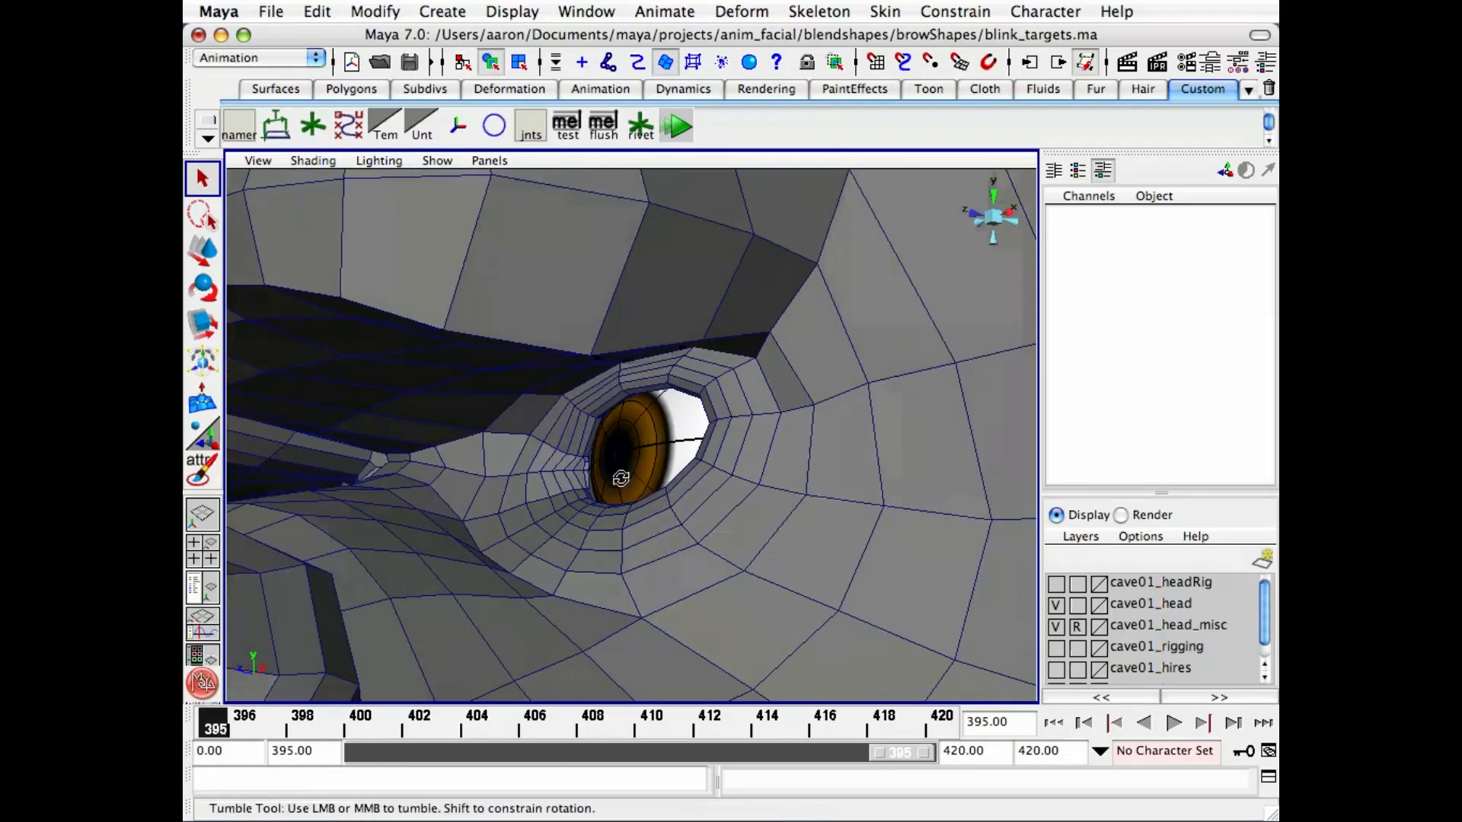
- Examine the eyelid edge loops around the open eye from the front and the side
alt+right_drag(621, 479, 648, 326)
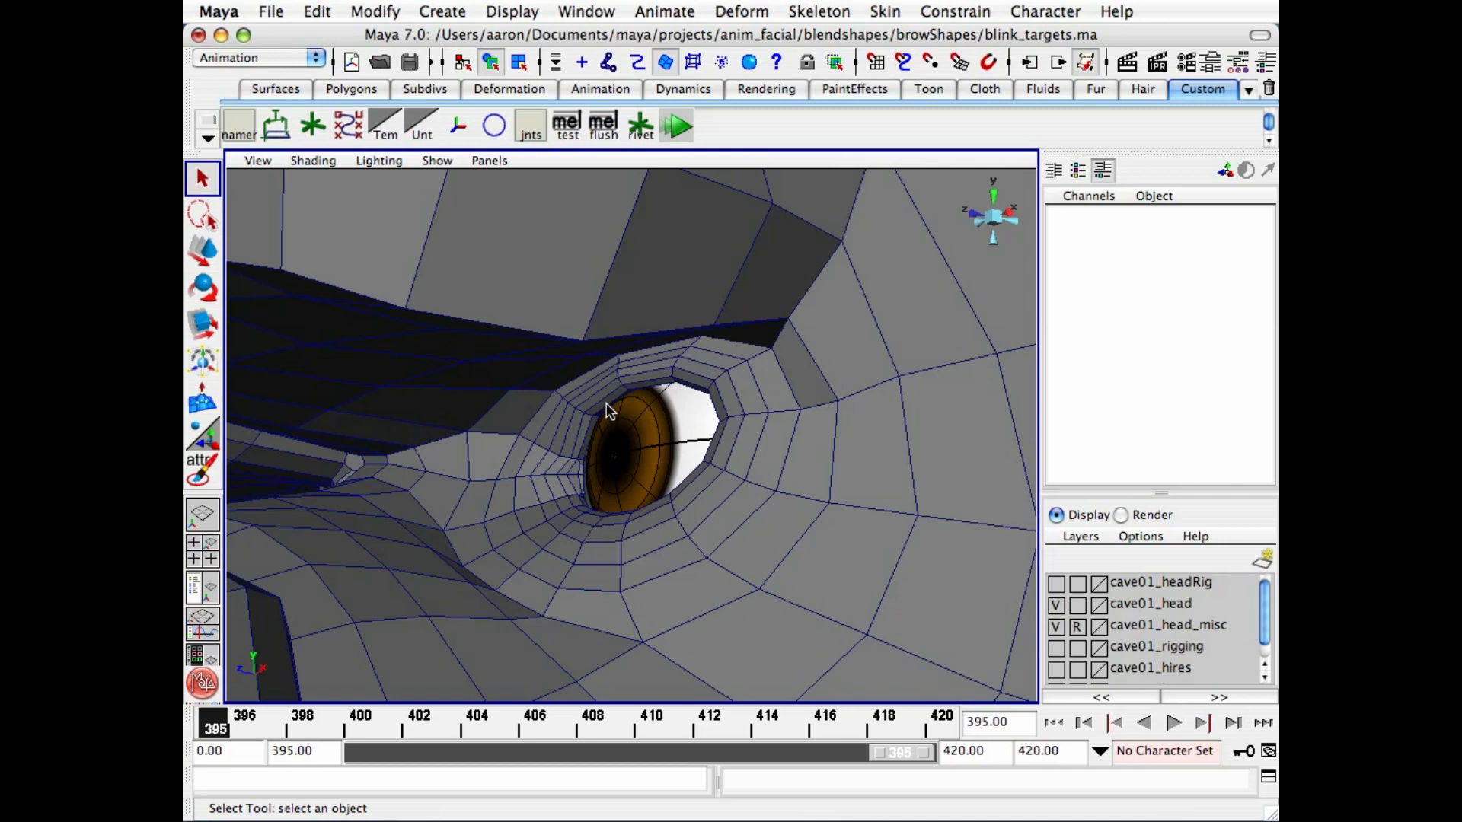
alt+drag(624, 381, 639, 449)
alt+drag(811, 449, 777, 474)
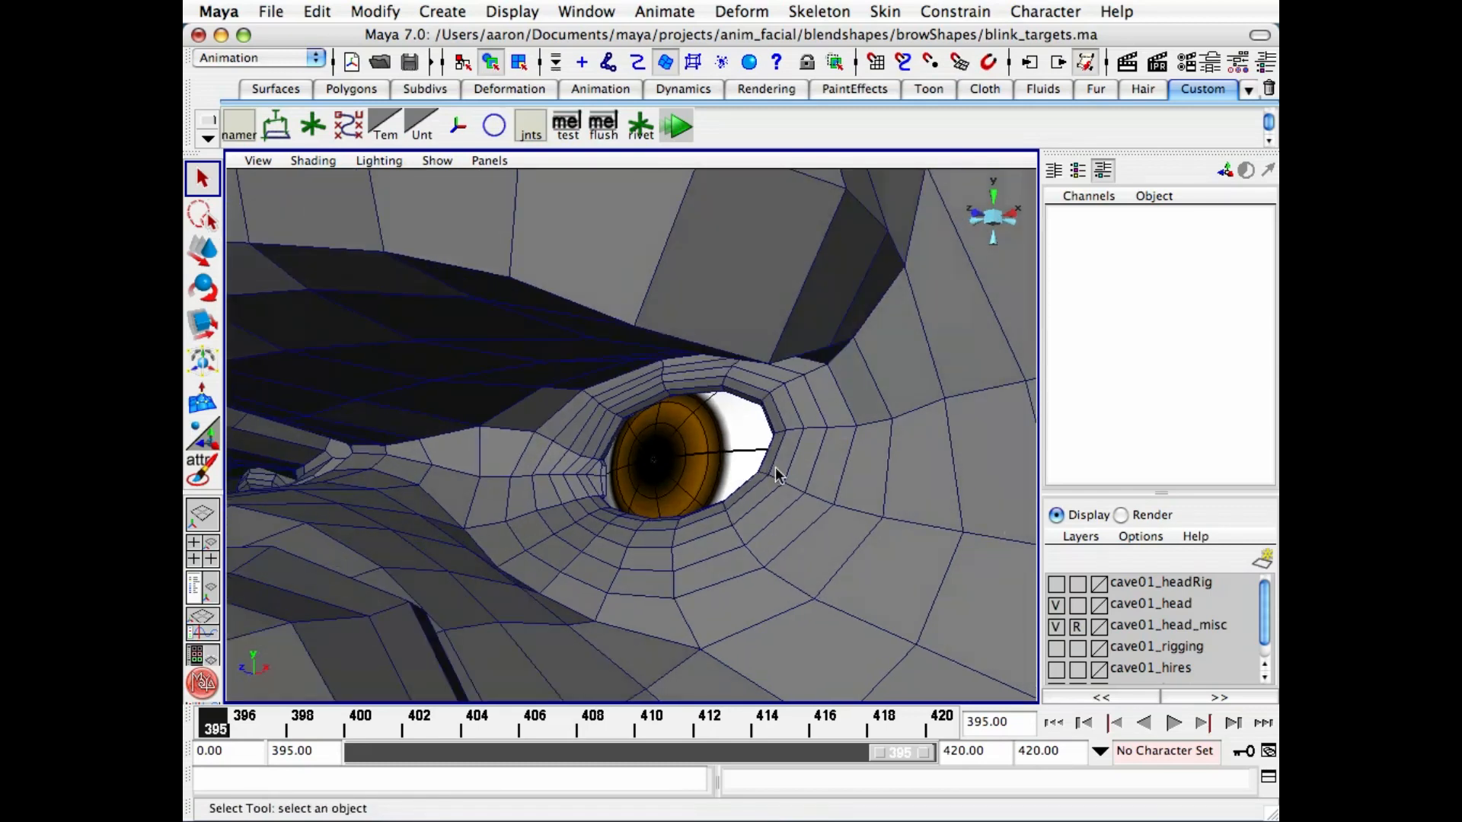
alt+right_drag(648, 494, 762, 460)
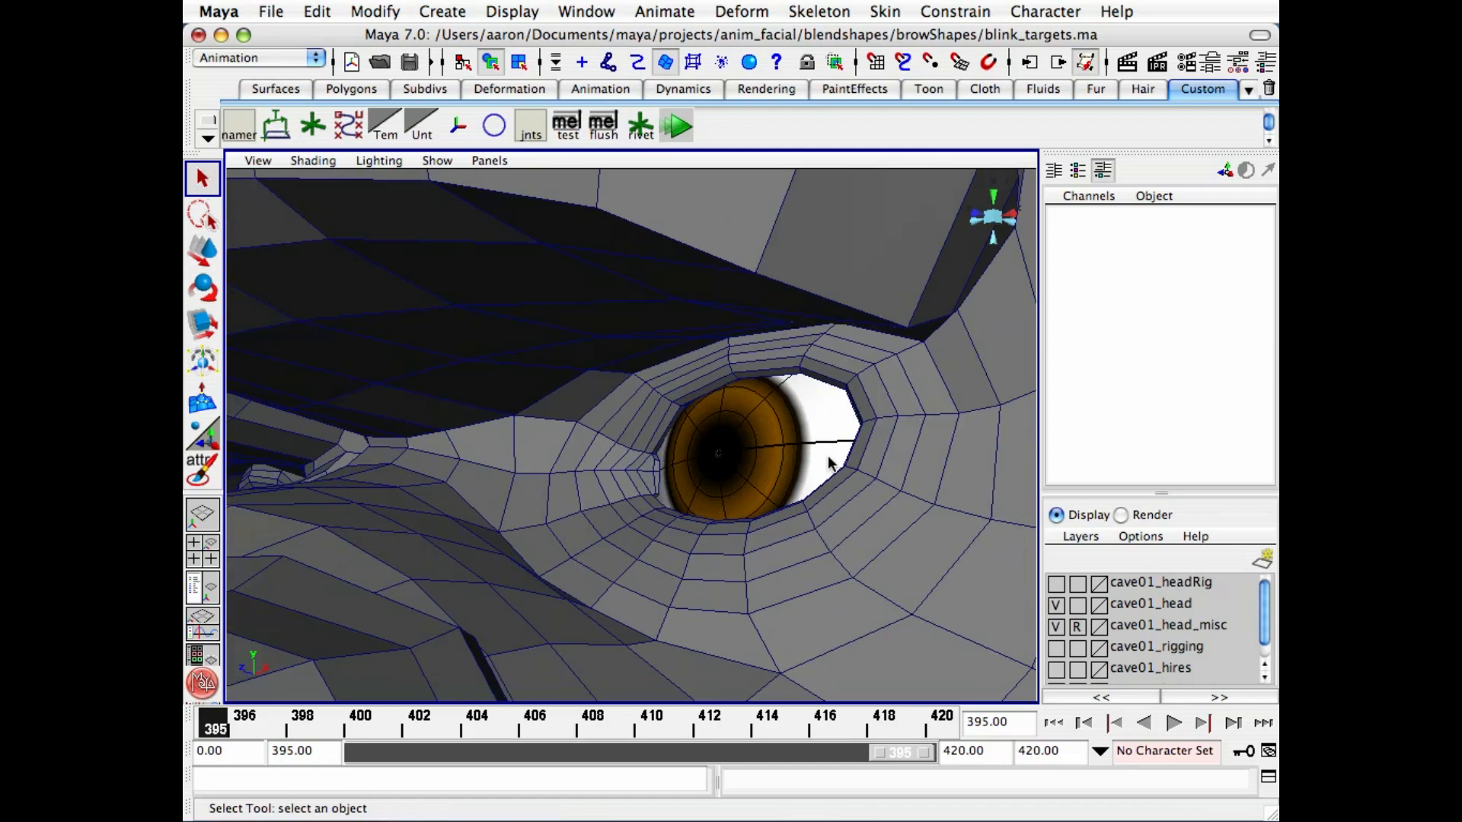
alt+right_drag(828, 455, 790, 463)
alt+drag(759, 443, 714, 457)
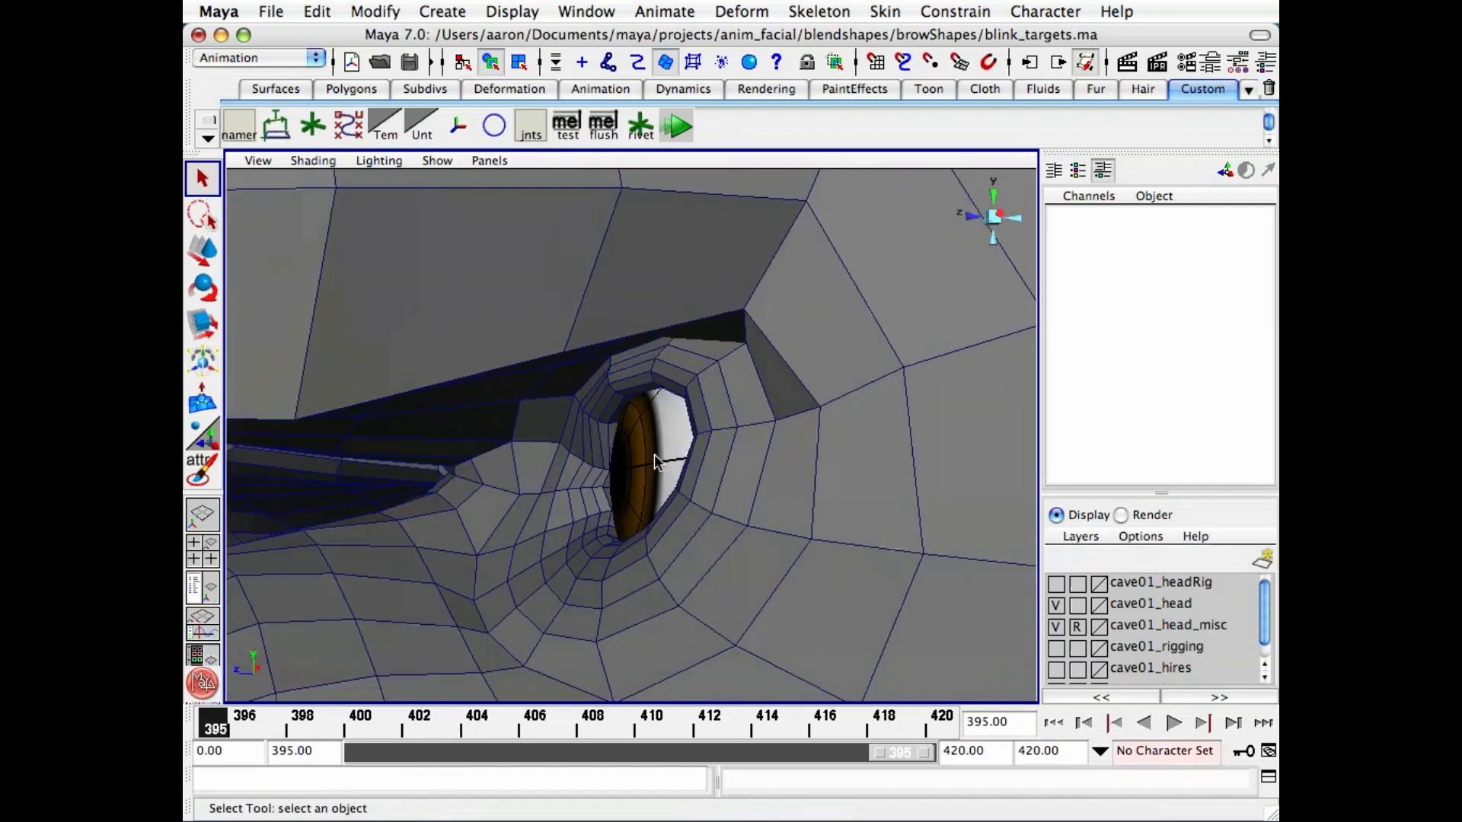
alt+drag(727, 439, 625, 390)
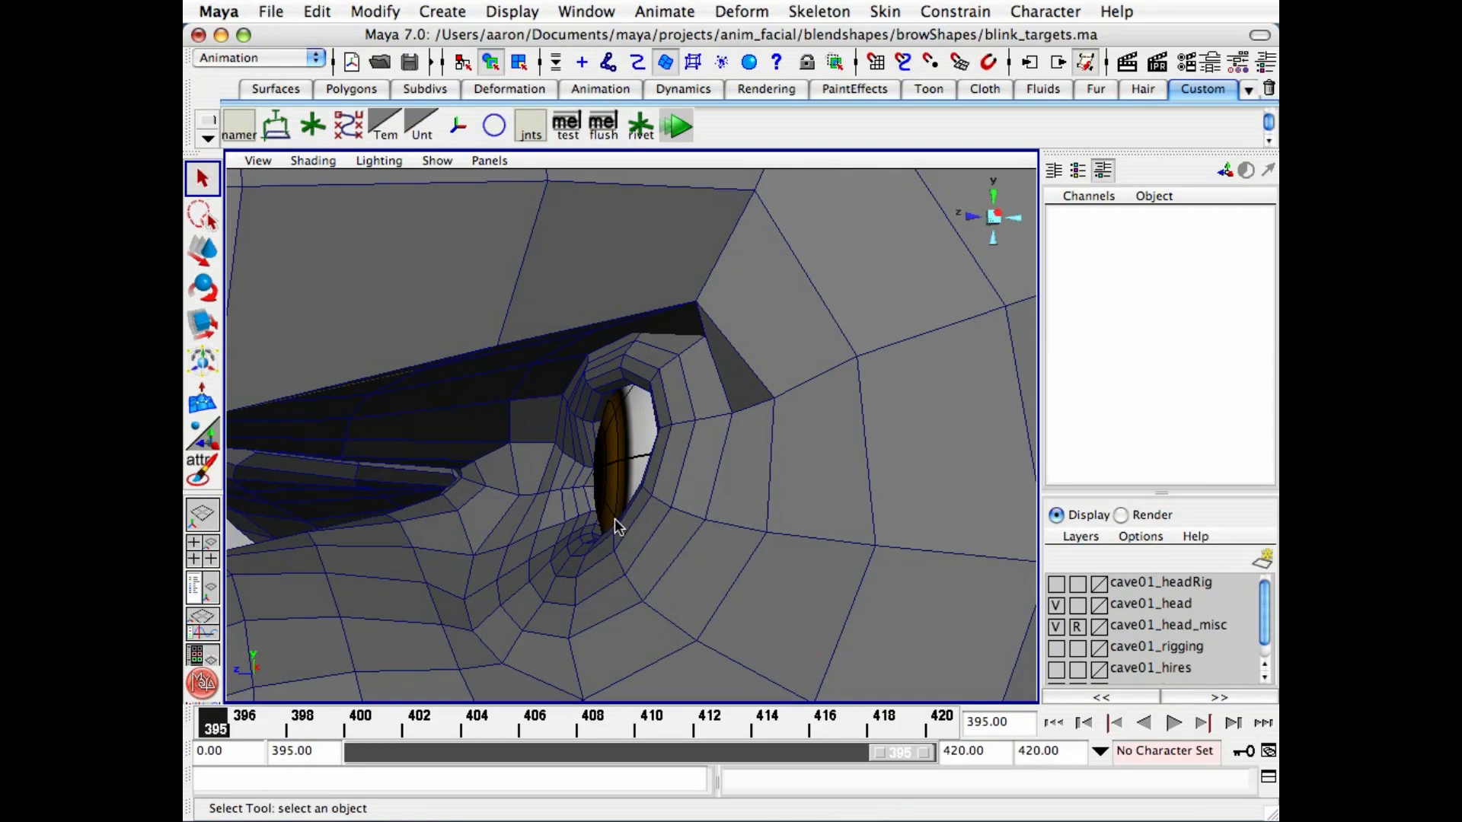
alt+drag(543, 407, 649, 390)
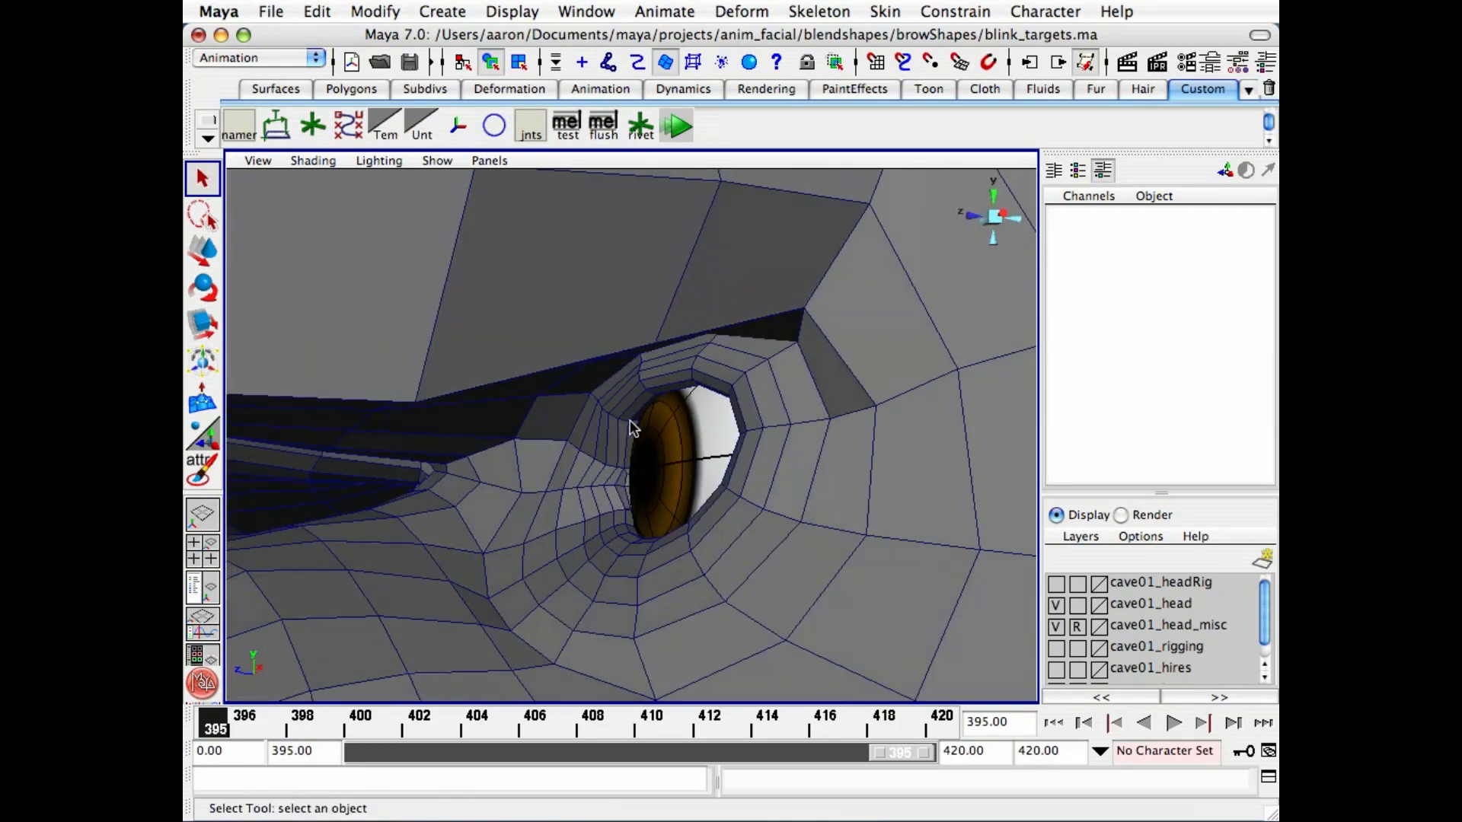
alt+drag(689, 565, 946, 627)
- Hide the cave01_head layer and turn on the visibility of blink_targets_grp from the Hypergraph
click(1057, 605)
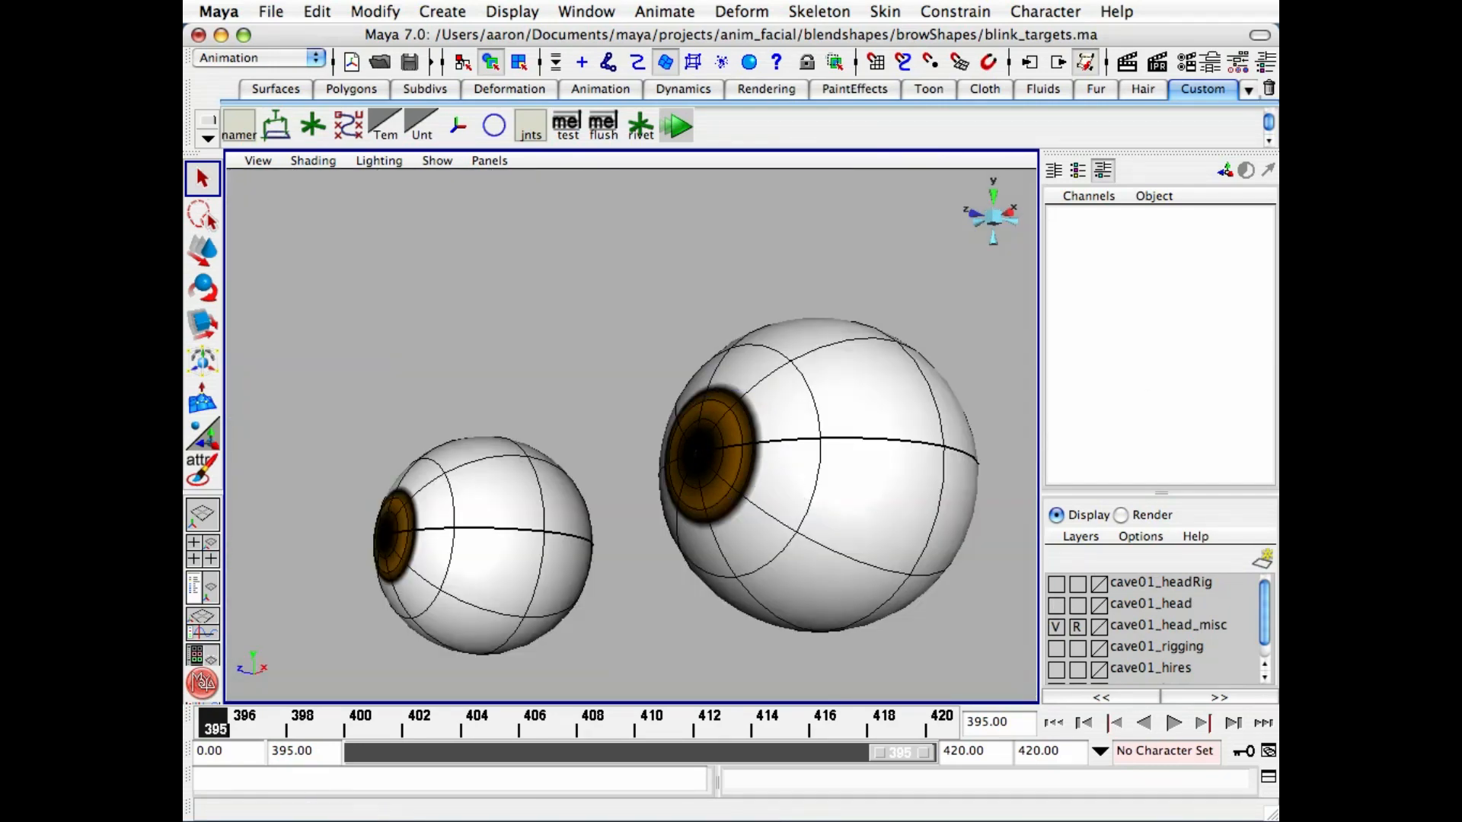
drag(1278, 283, 350, 116)
alt+middle_drag(449, 264, 417, 280)
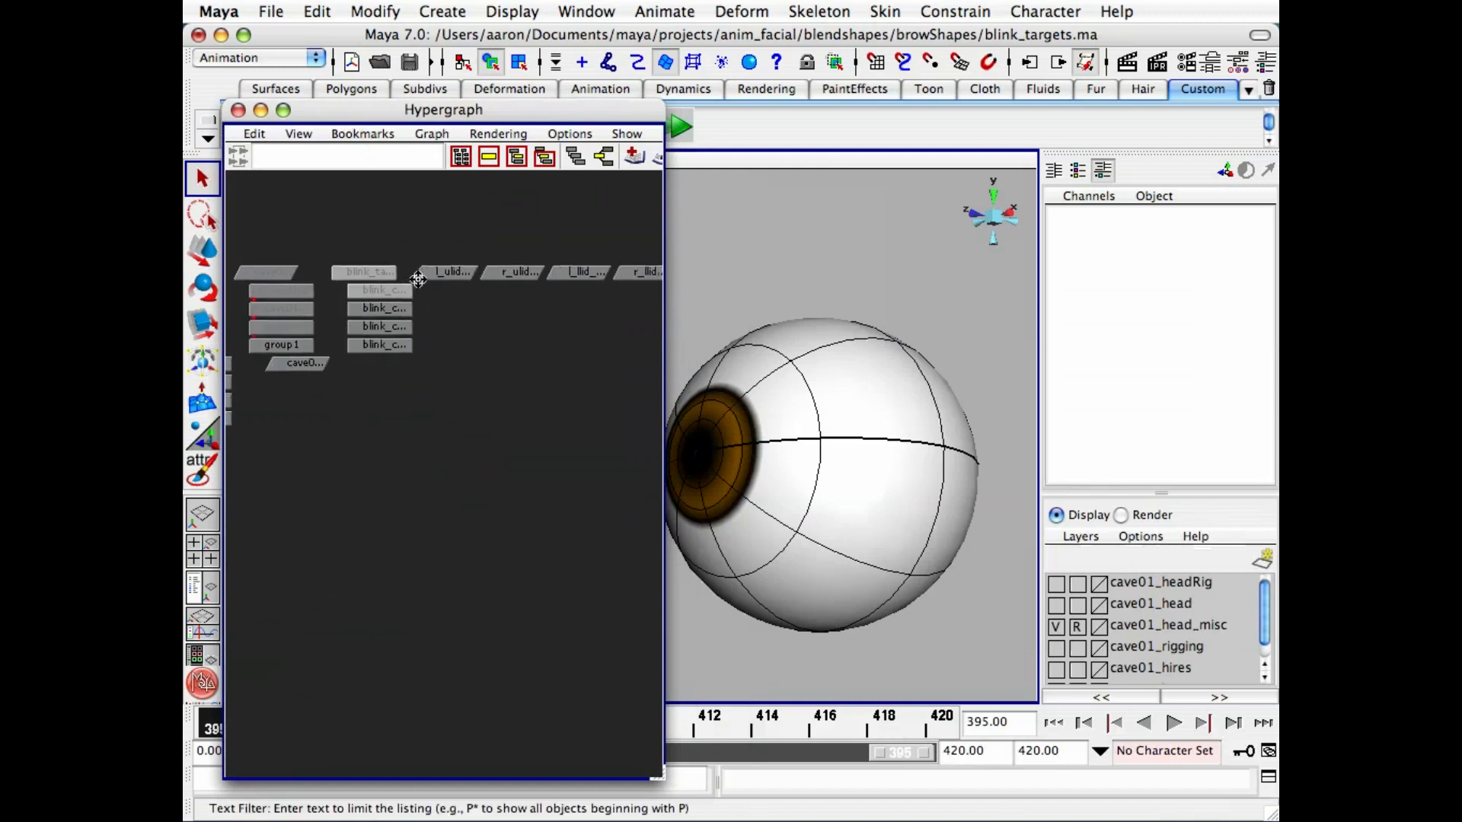
click(364, 273)
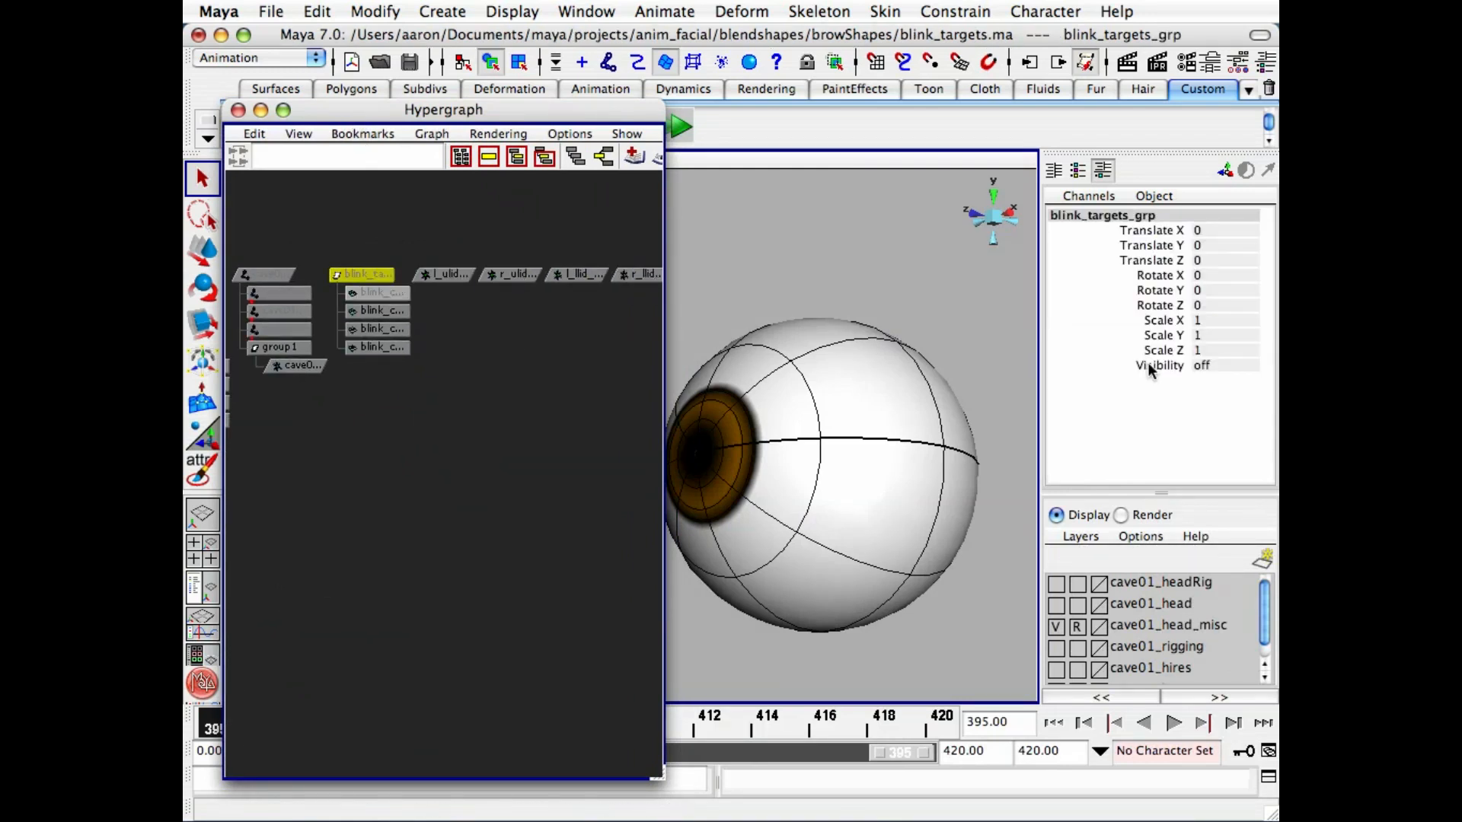
text(on)
key(Return)
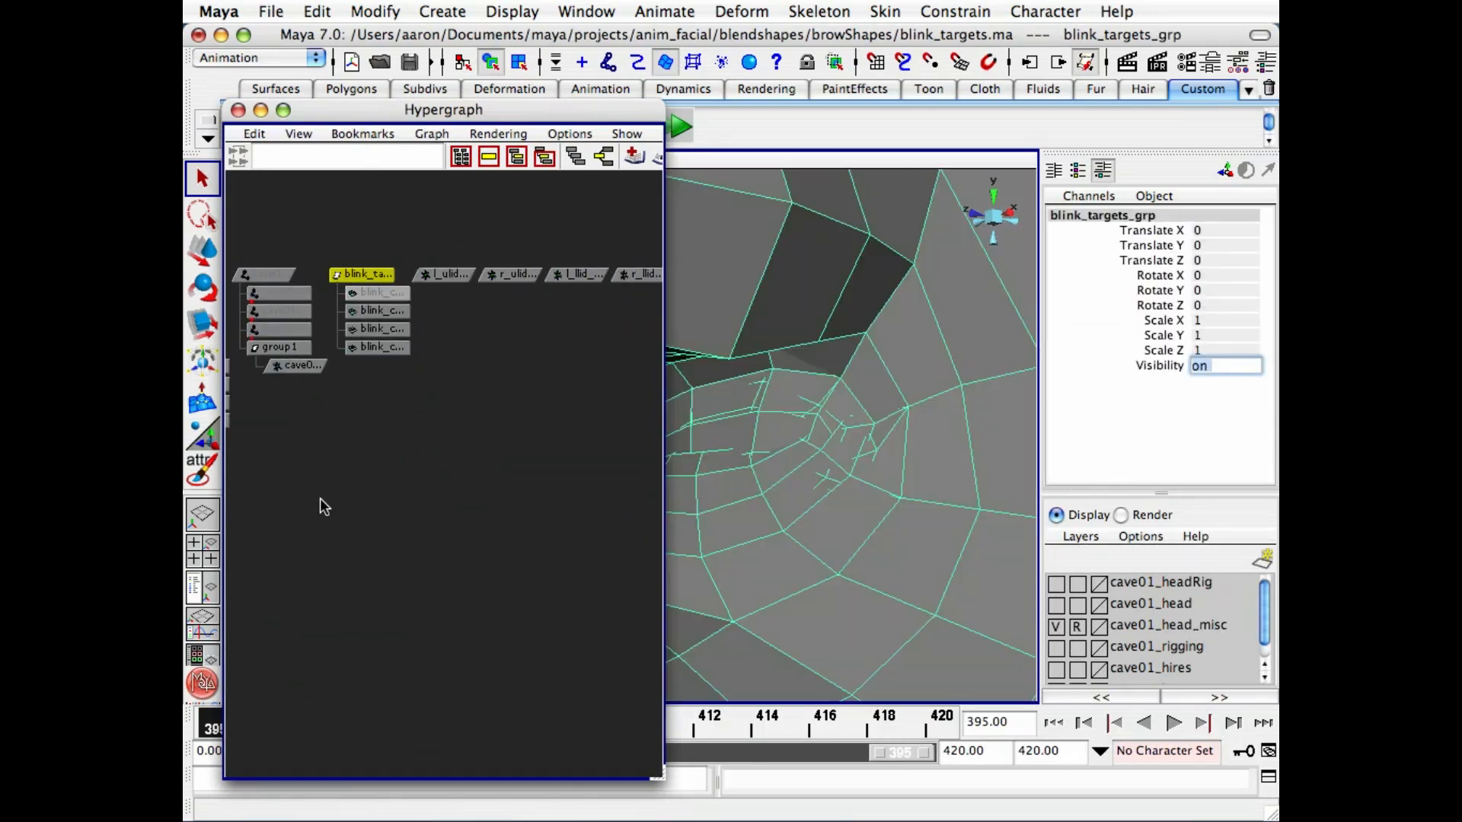
- Hide the blink_c_ulid100 and blink_c_llid50 target meshes, leaving blink_c_ulid50 on display
click(393, 373)
drag(391, 348, 389, 329)
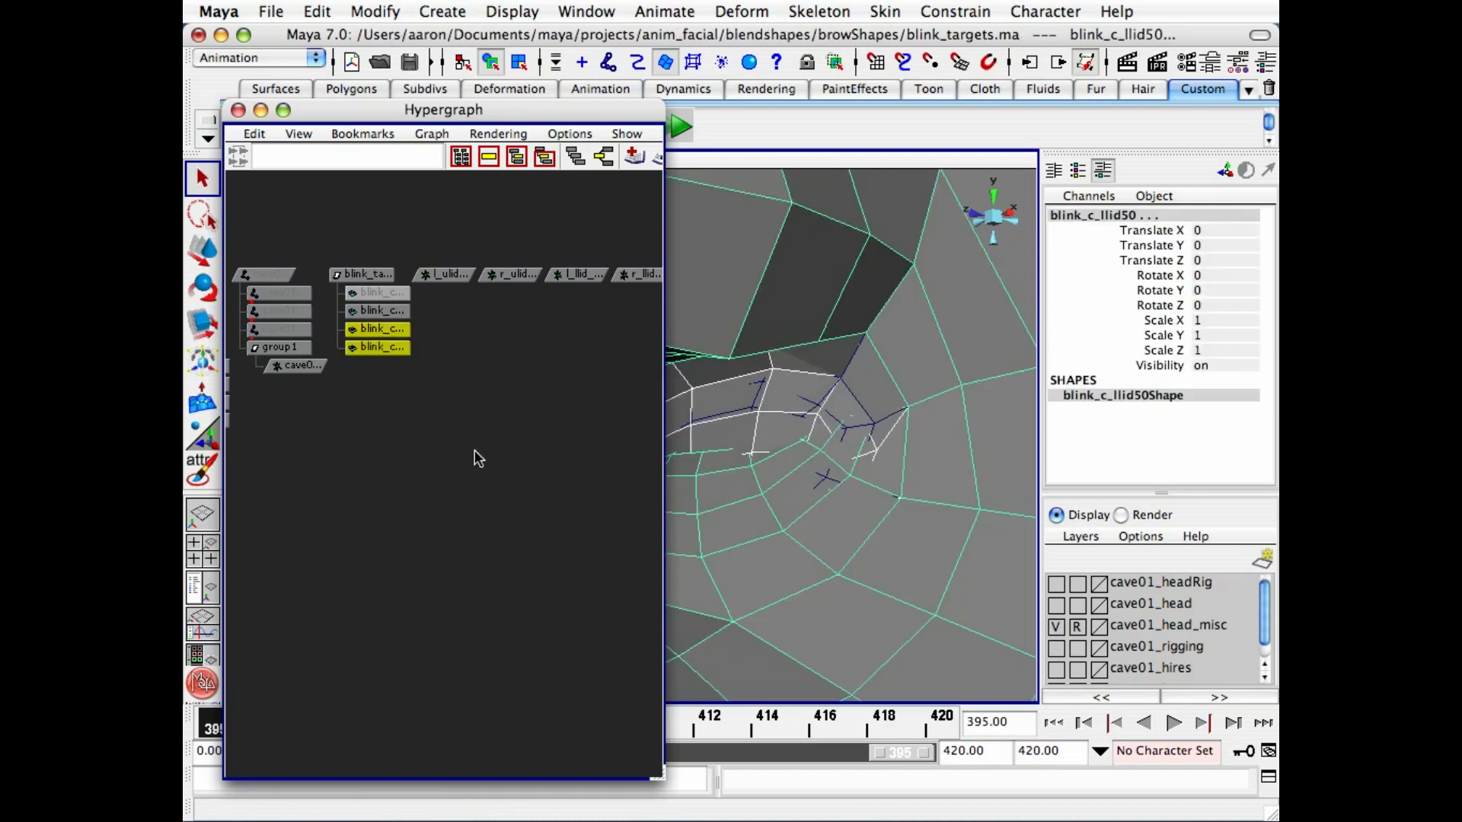
key(ctrl+h)
alt+drag(789, 422, 895, 381)
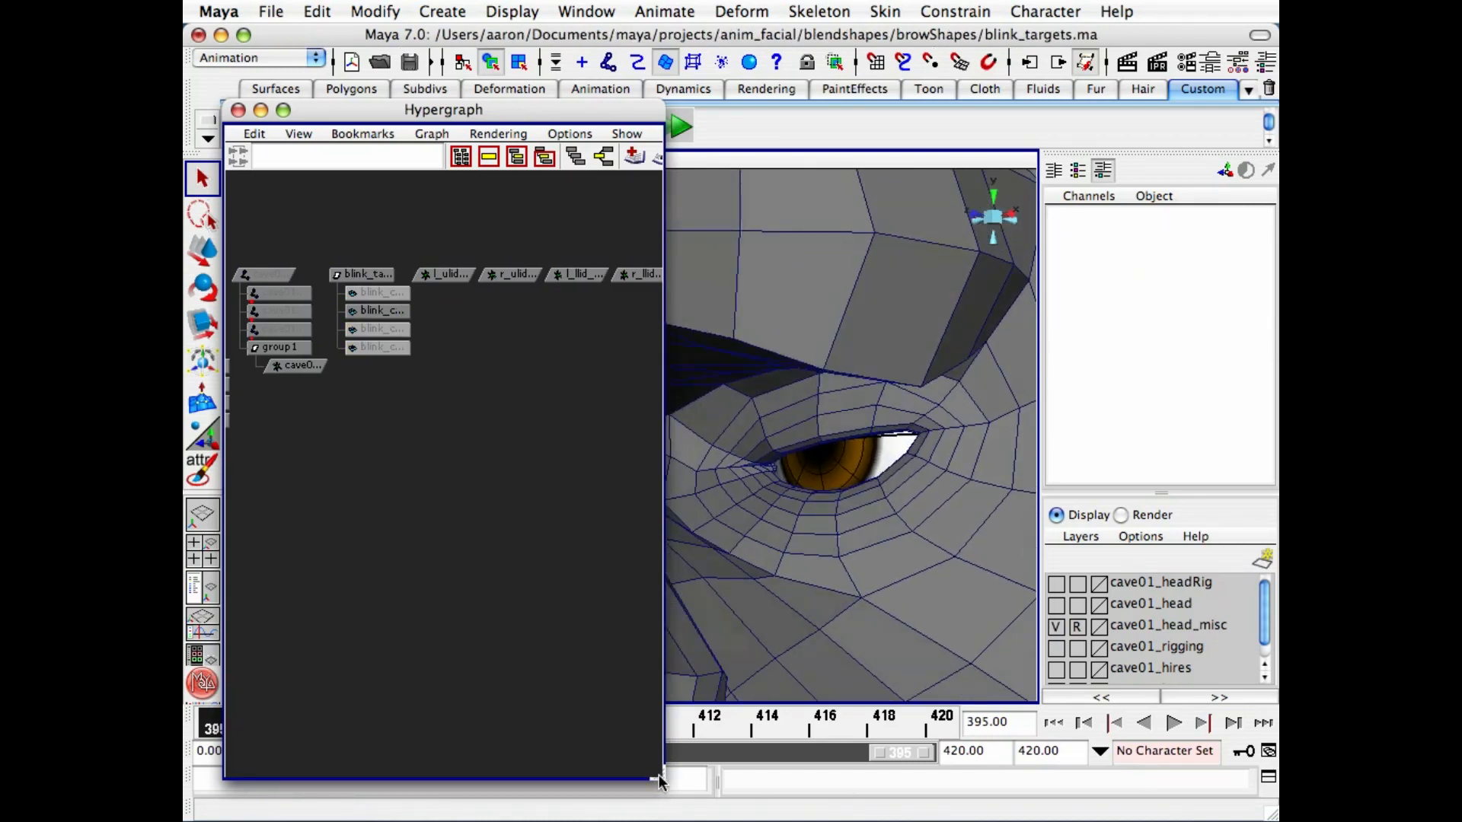
- Shrink and close the Hypergraph, and examine the half-closed upper lid of blink_c_ulid50 from several angles
drag(660, 782, 550, 693)
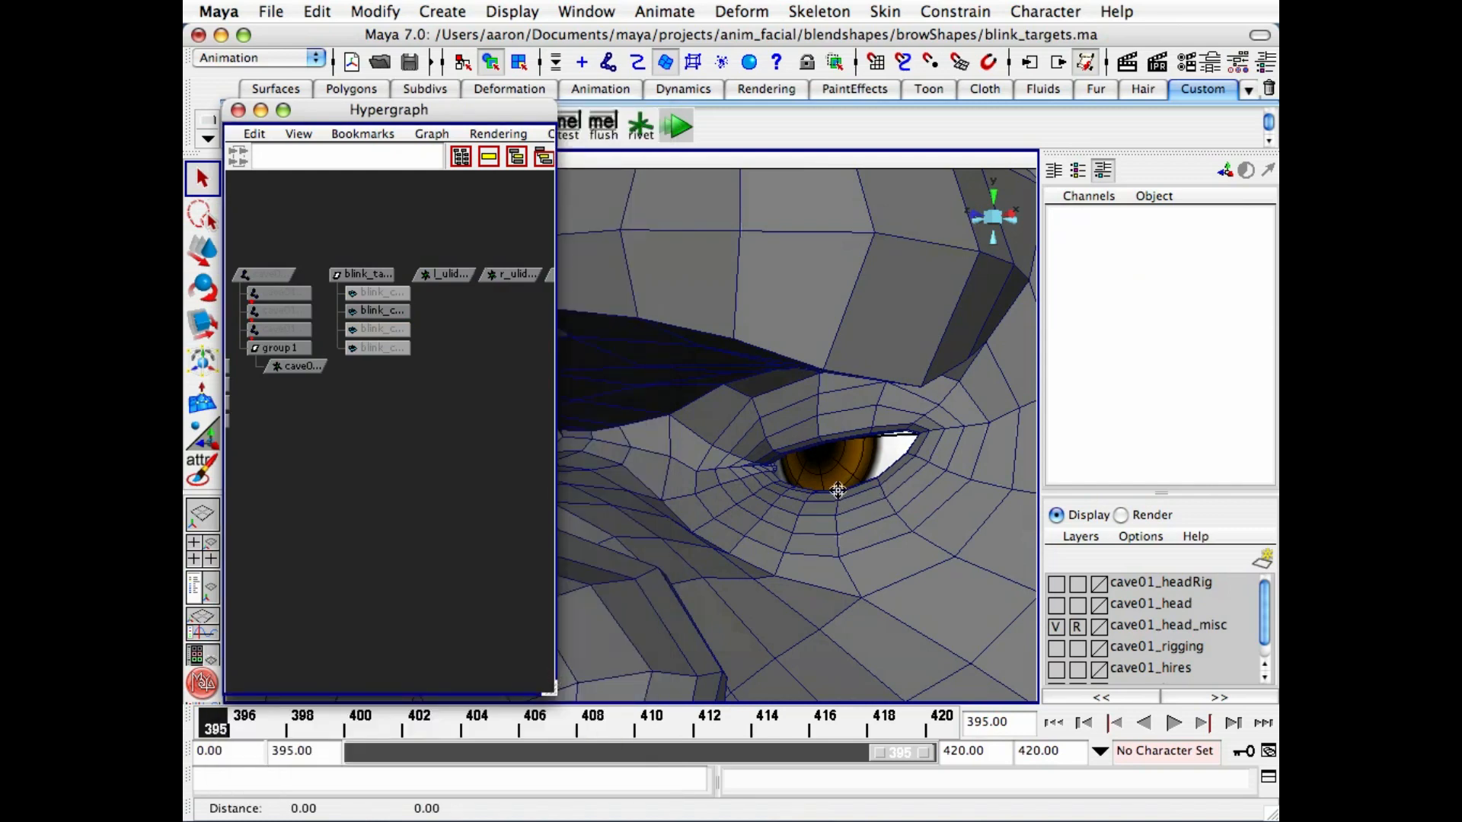
alt+right_drag(838, 491, 817, 453)
alt+drag(816, 453, 860, 441)
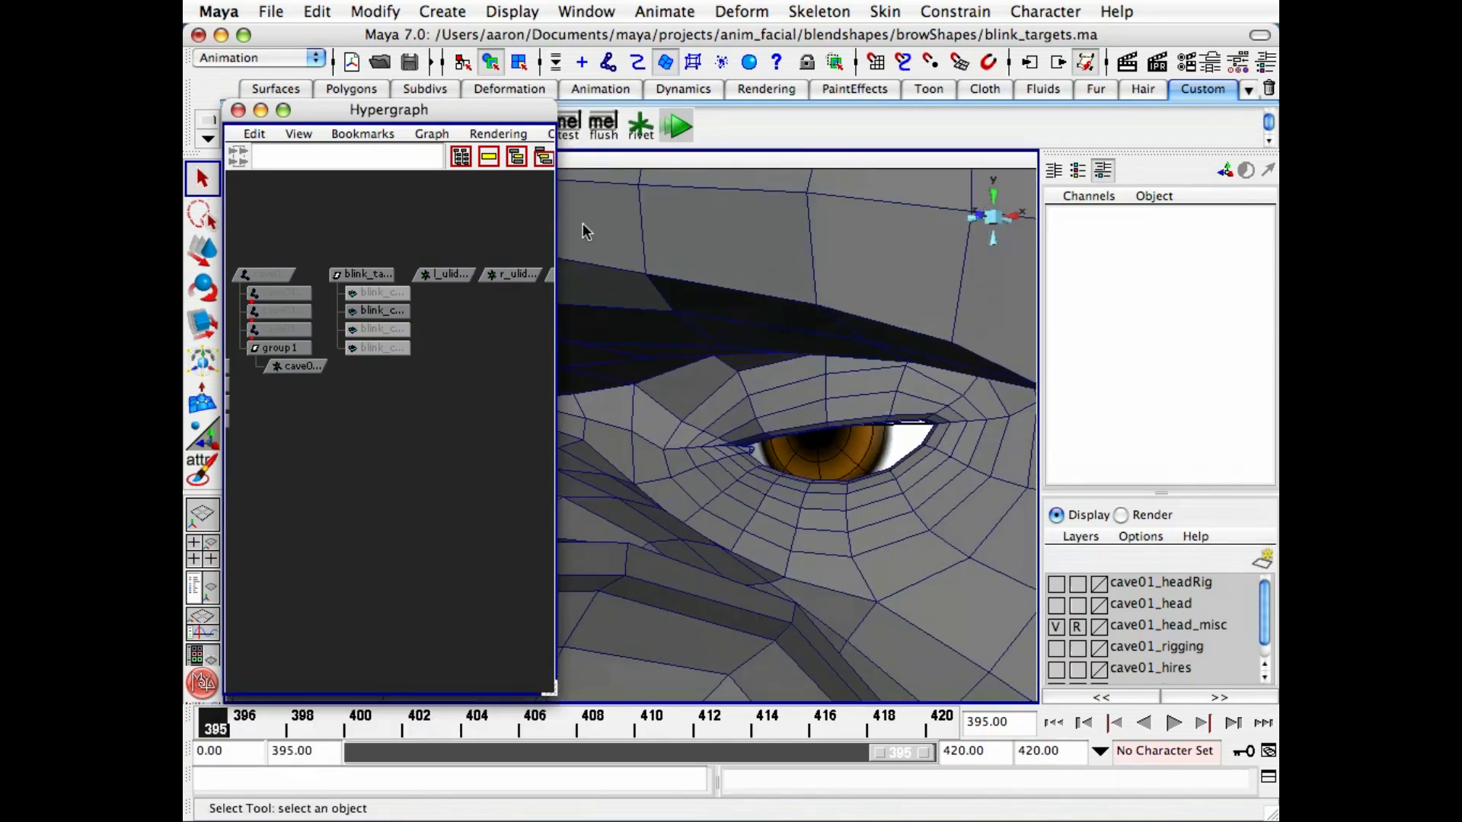
click(239, 112)
alt+middle_drag(745, 367, 629, 345)
alt+right_drag(629, 345, 679, 355)
alt+drag(683, 366, 618, 371)
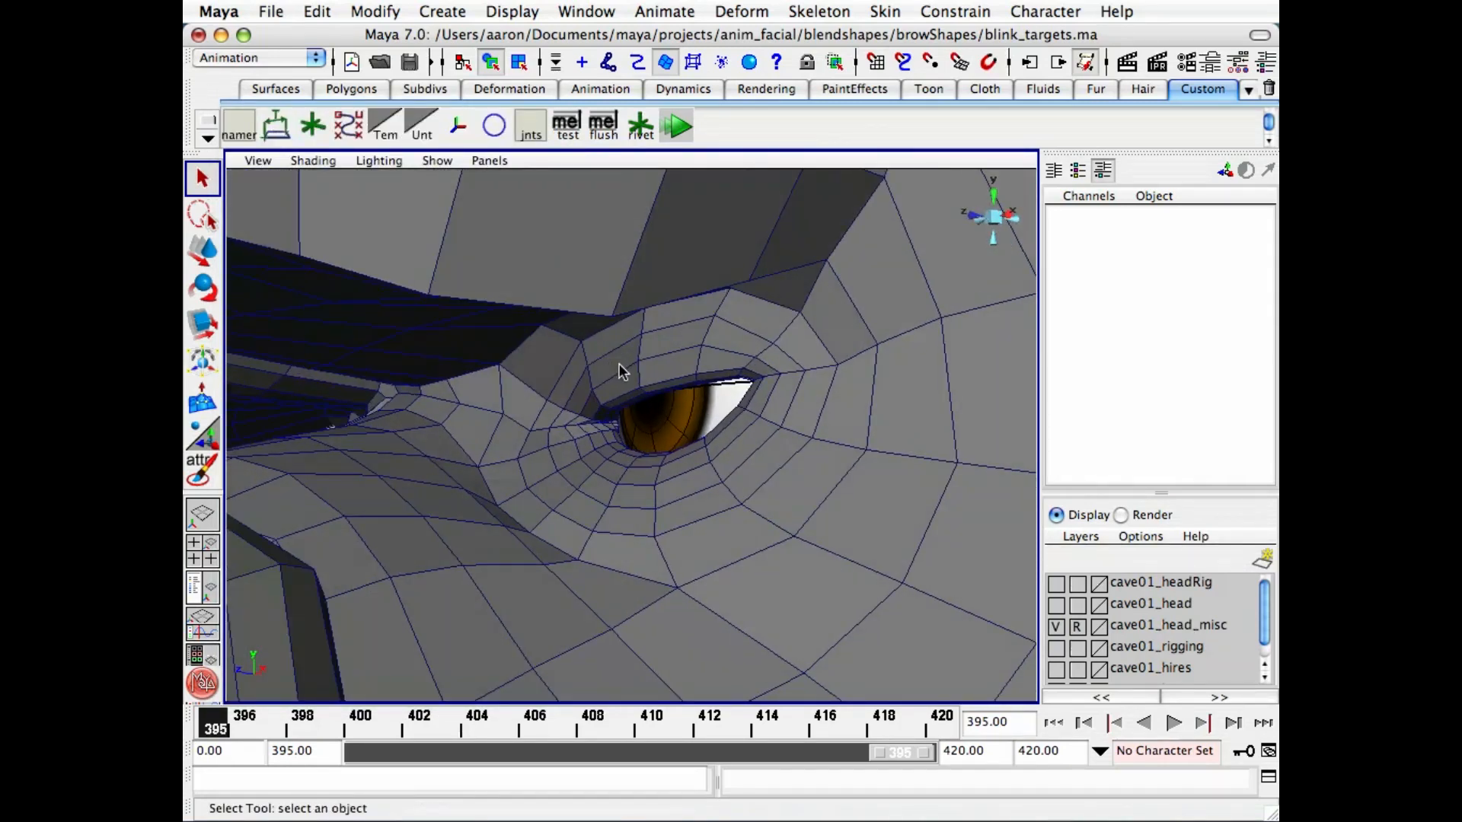
- Hide blink_c_ulid50 and turn on the visibility of blink_c_ulid100 from the Hypergraph
key(h)
click(383, 314)
key(ctrl+h)
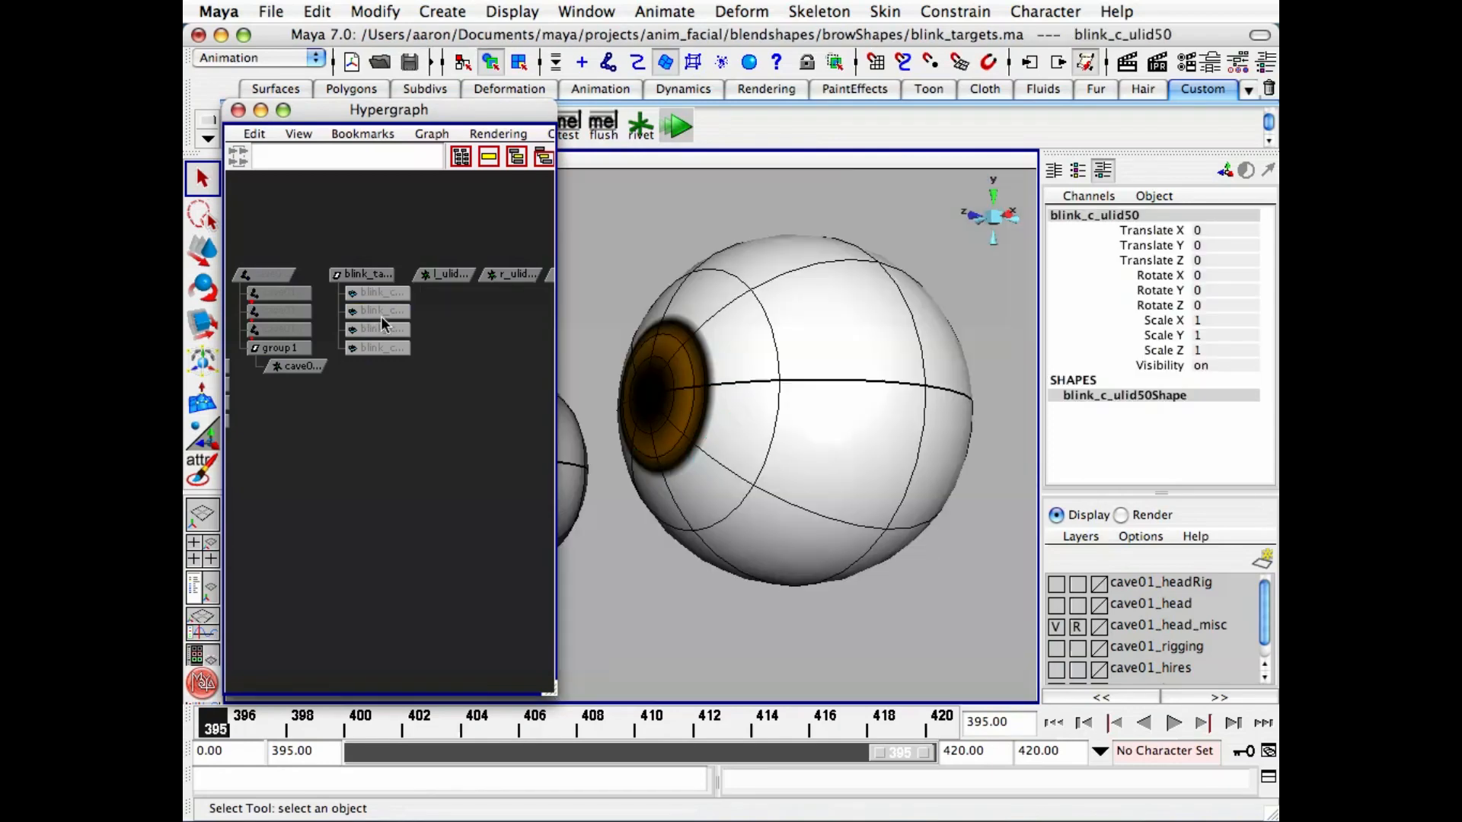
click(383, 327)
key(ctrl+h)
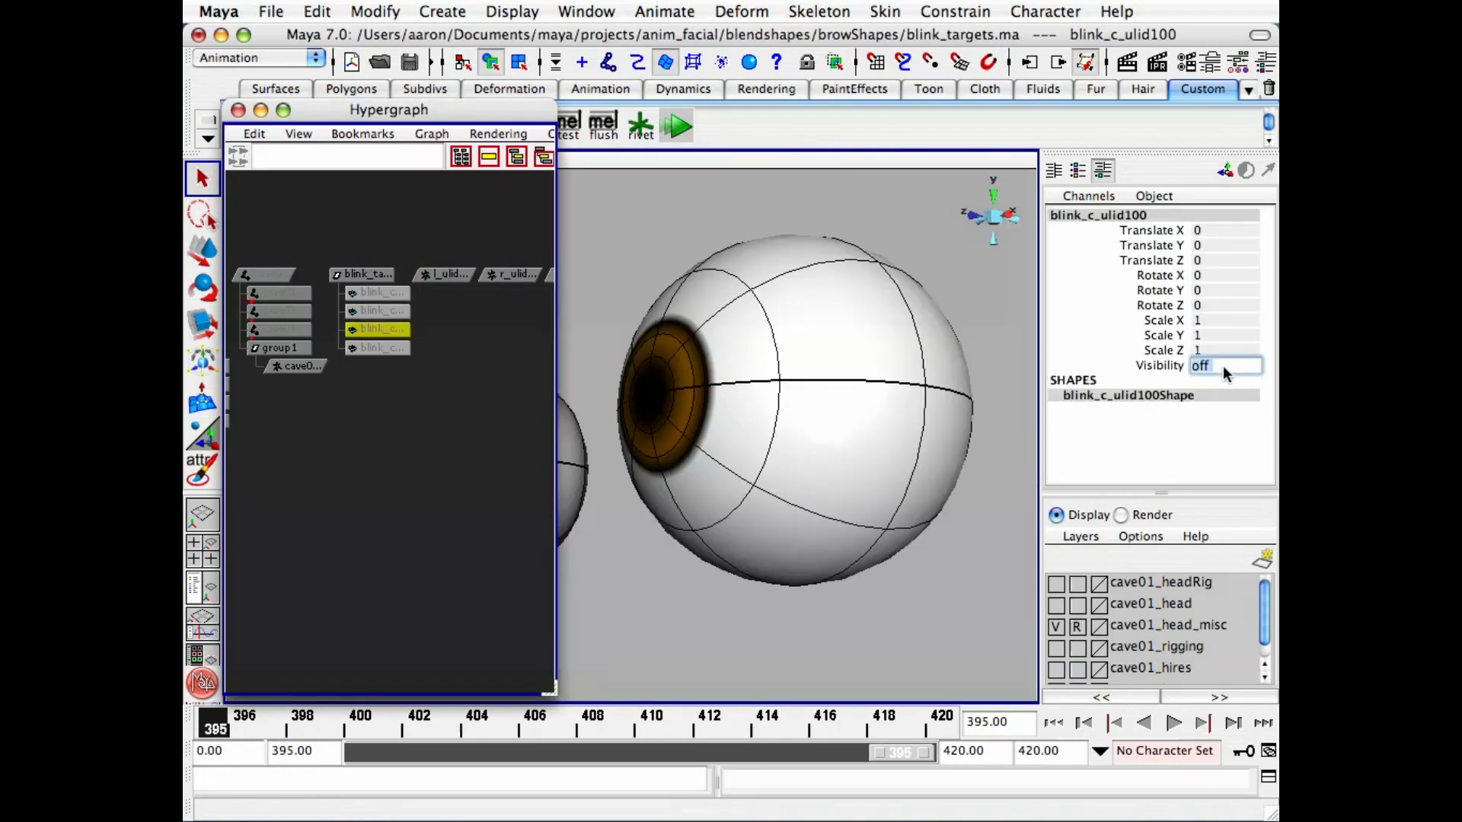
key(shift+h)
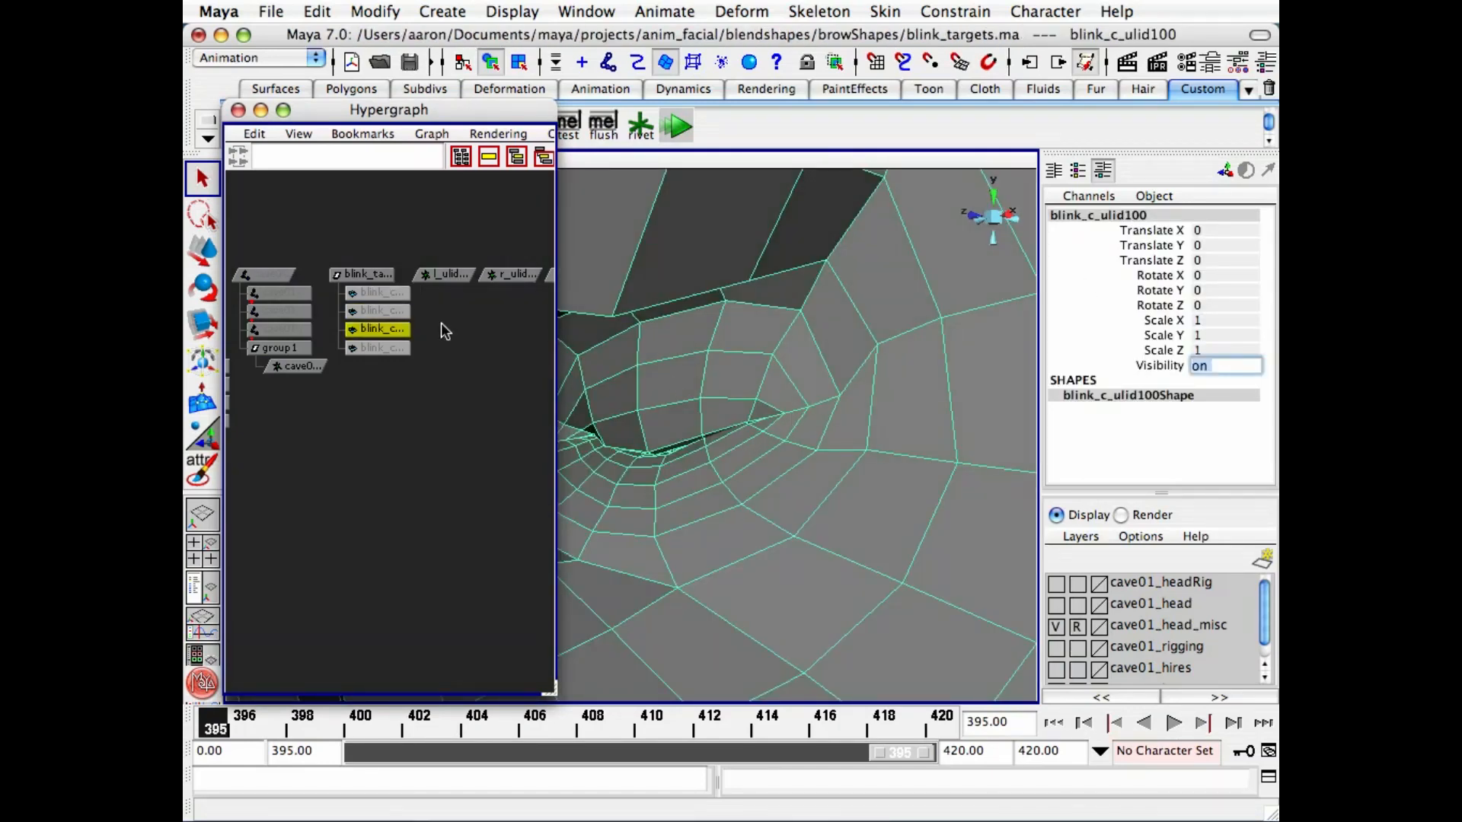
- Hide blink_c_ulid100 and turn on the visibility of blink_c_ulid50xx
key(BackSpace)
alt+right_drag(436, 381, 405, 392)
key(ctrl+h)
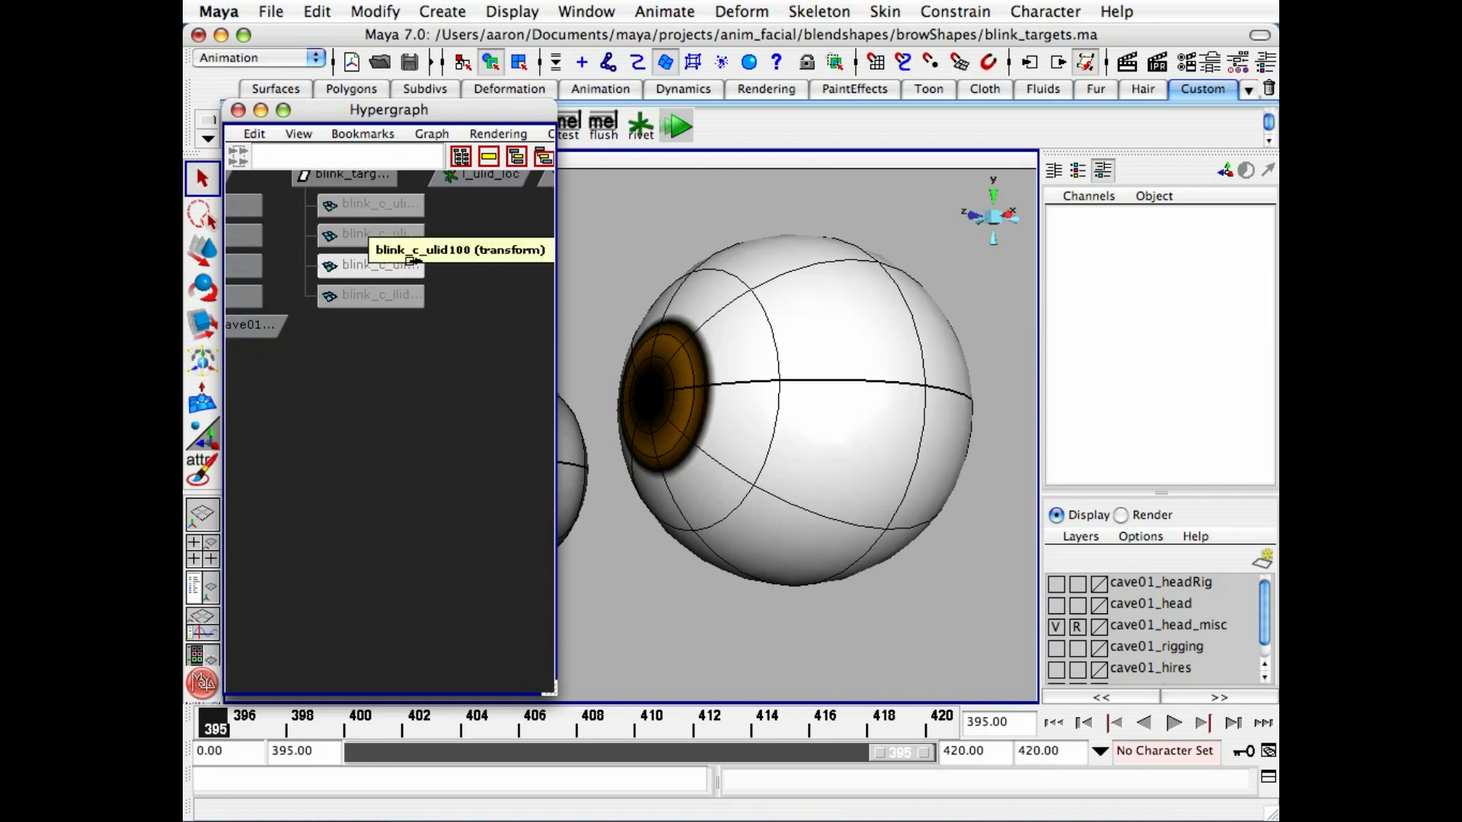
alt+middle_drag(412, 259, 396, 328)
click(396, 298)
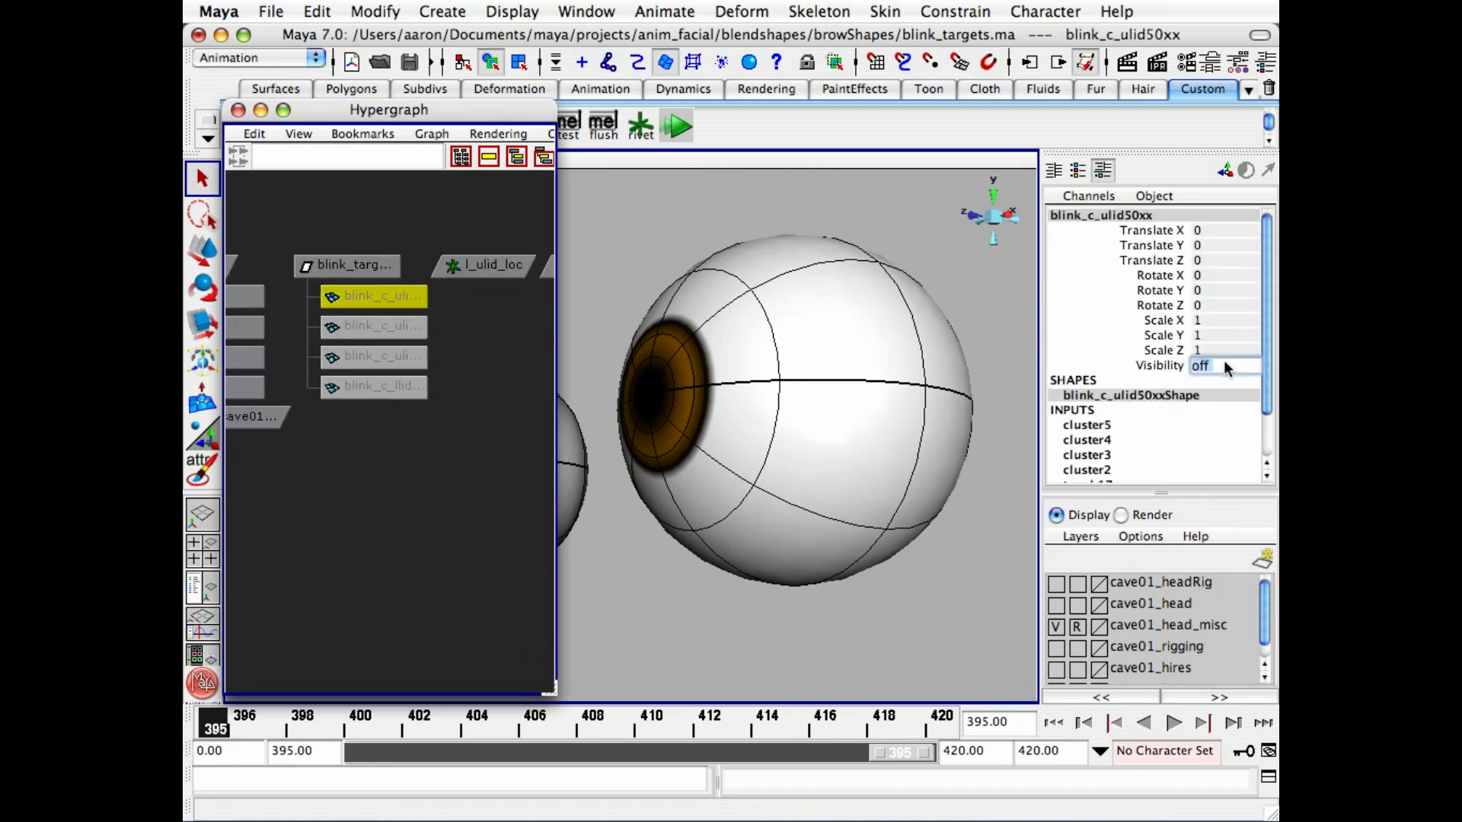
text(on)
key(Return)
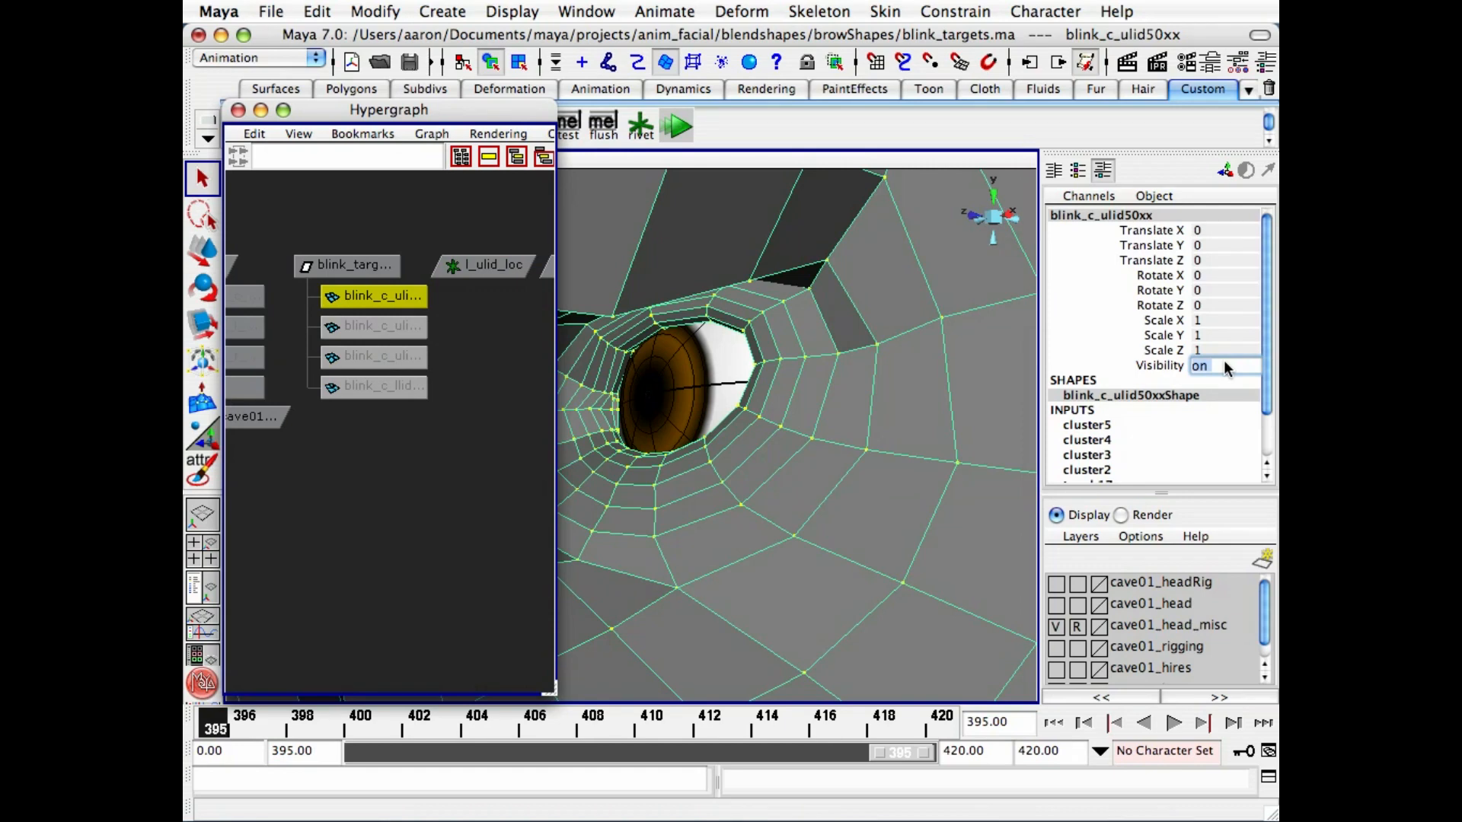
- Inspect the upper-lid locators l_ulid_loc and r_ulid_loc and the lower-lid locators l_llid_loc and r_llid_loc in the Hypergraph
click(413, 478)
click(898, 444)
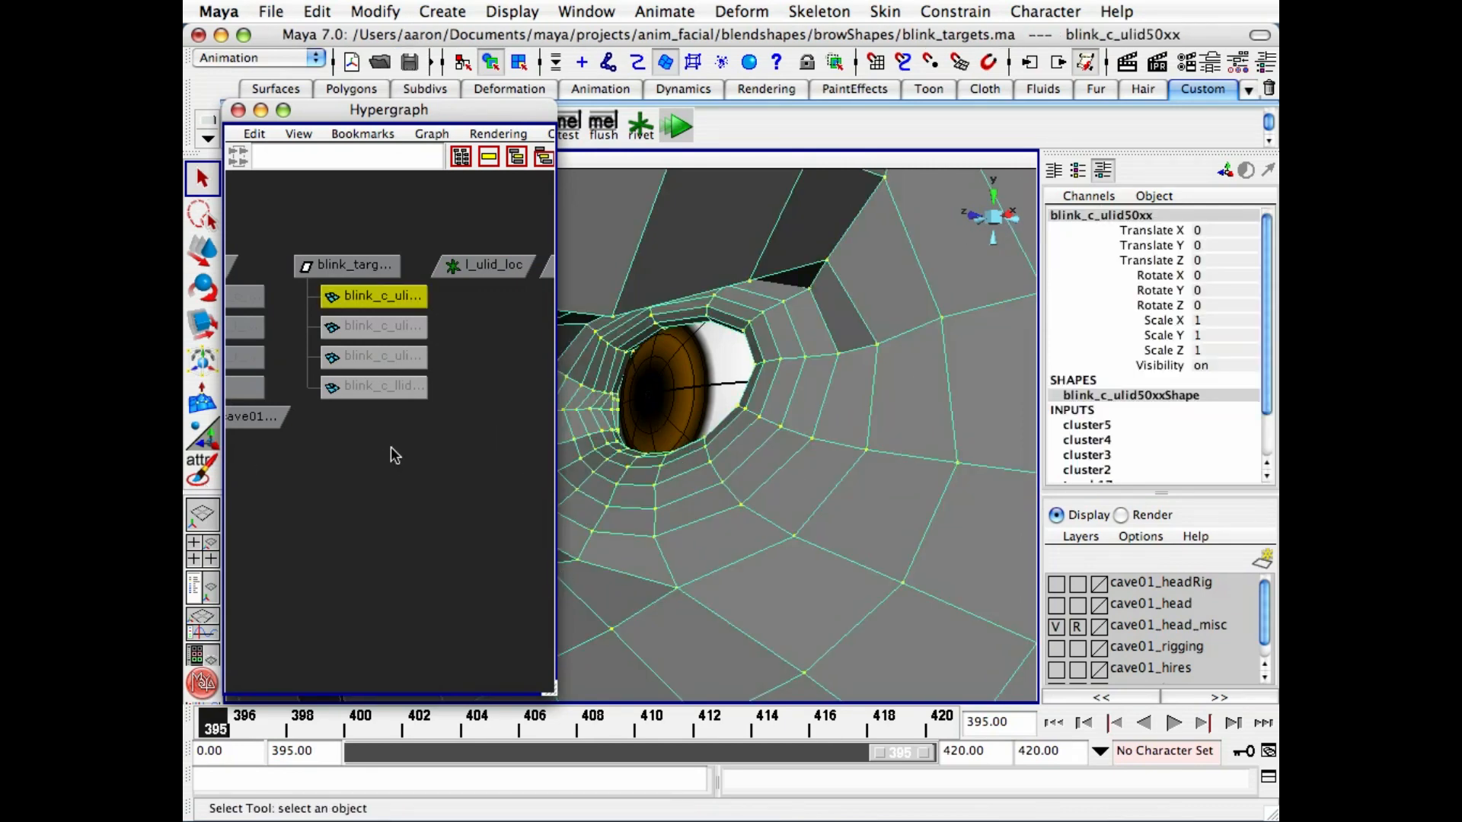
alt+middle_drag(511, 434, 360, 457)
alt+middle_drag(461, 429, 420, 460)
drag(294, 267, 404, 368)
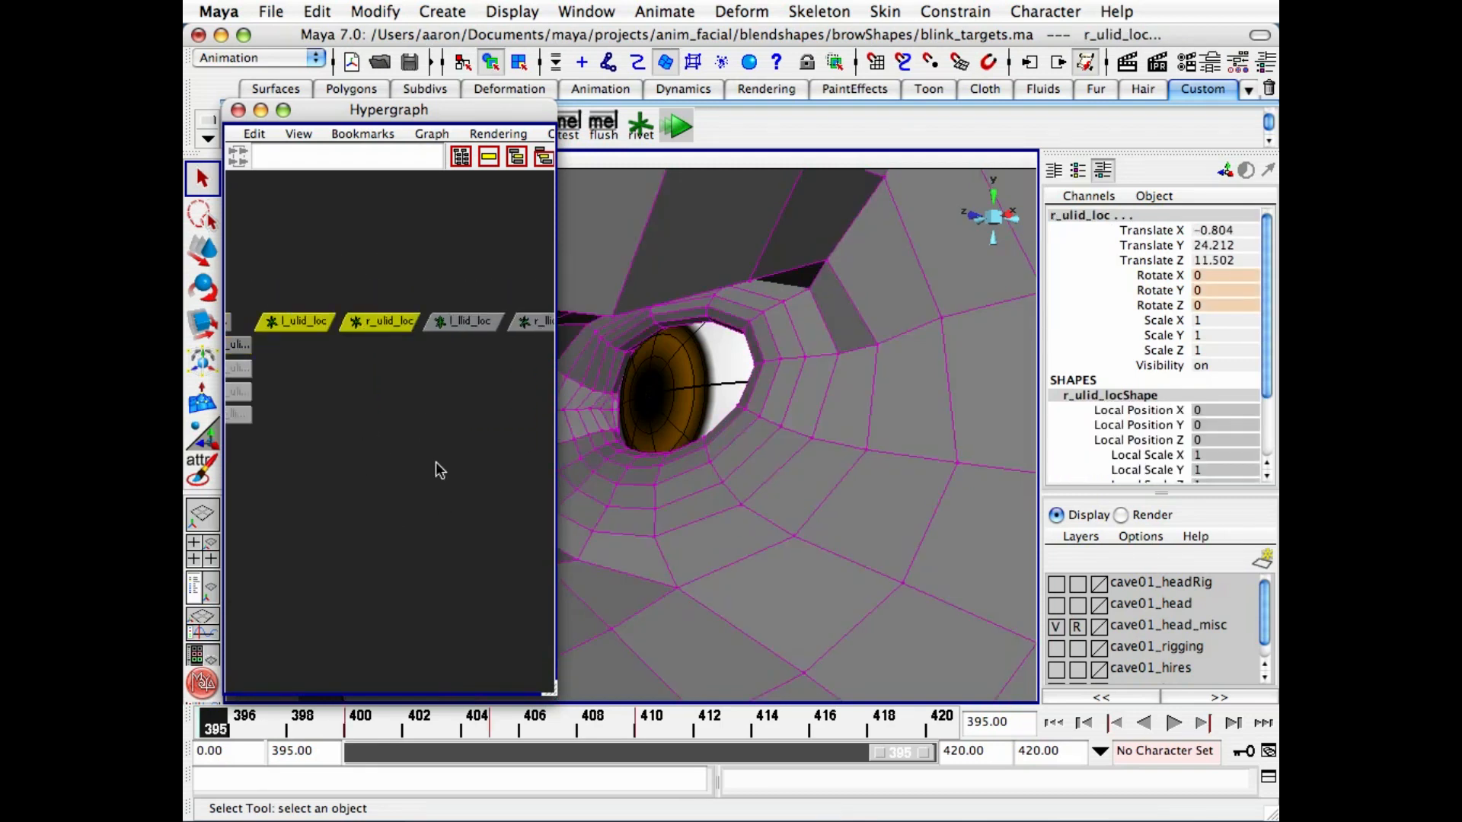
alt+middle_drag(406, 360, 390, 384)
drag(379, 290, 484, 372)
alt+right_drag(418, 412, 515, 411)
alt+middle_drag(457, 368, 485, 487)
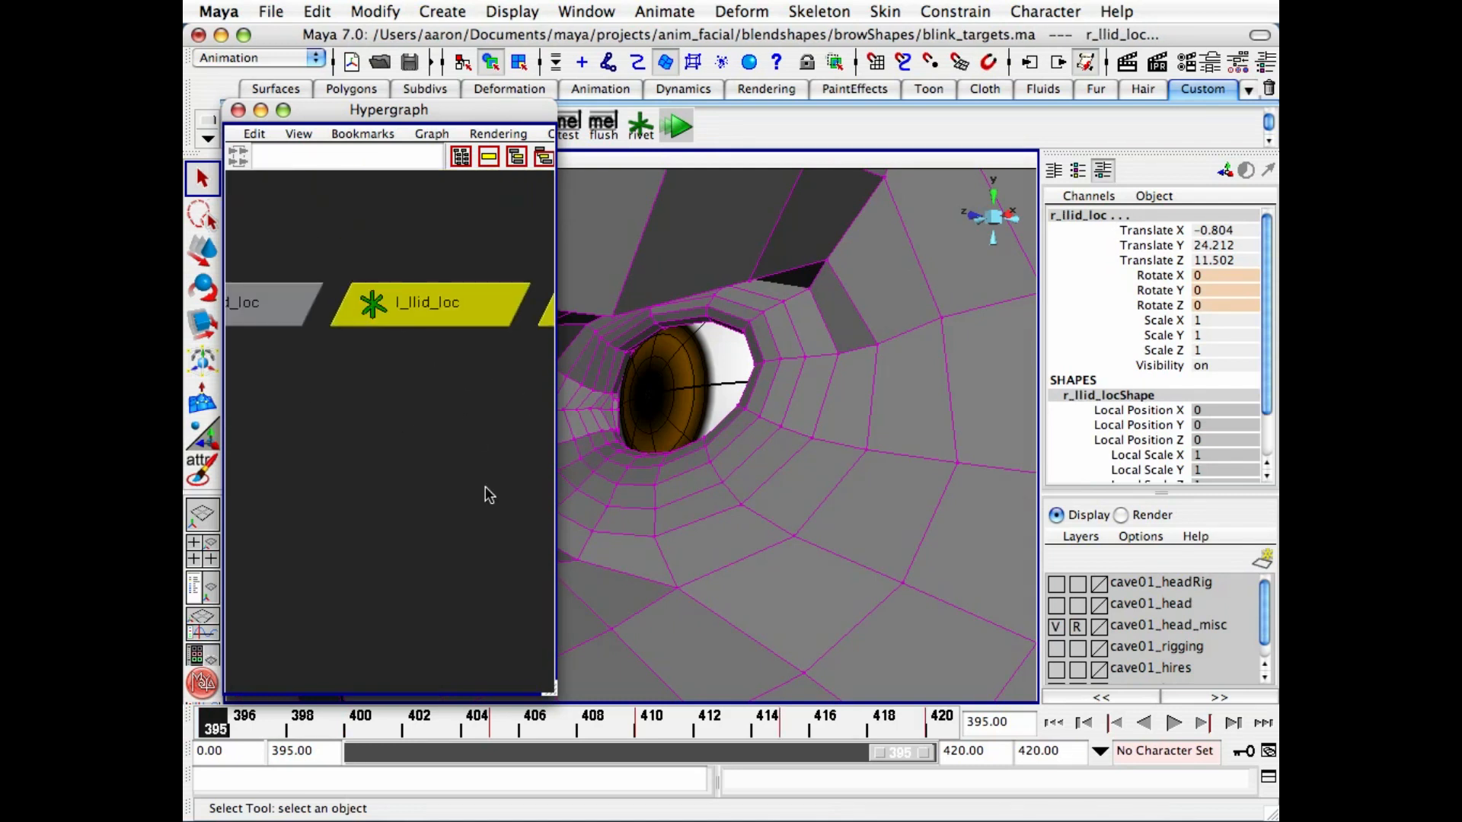
click(399, 464)
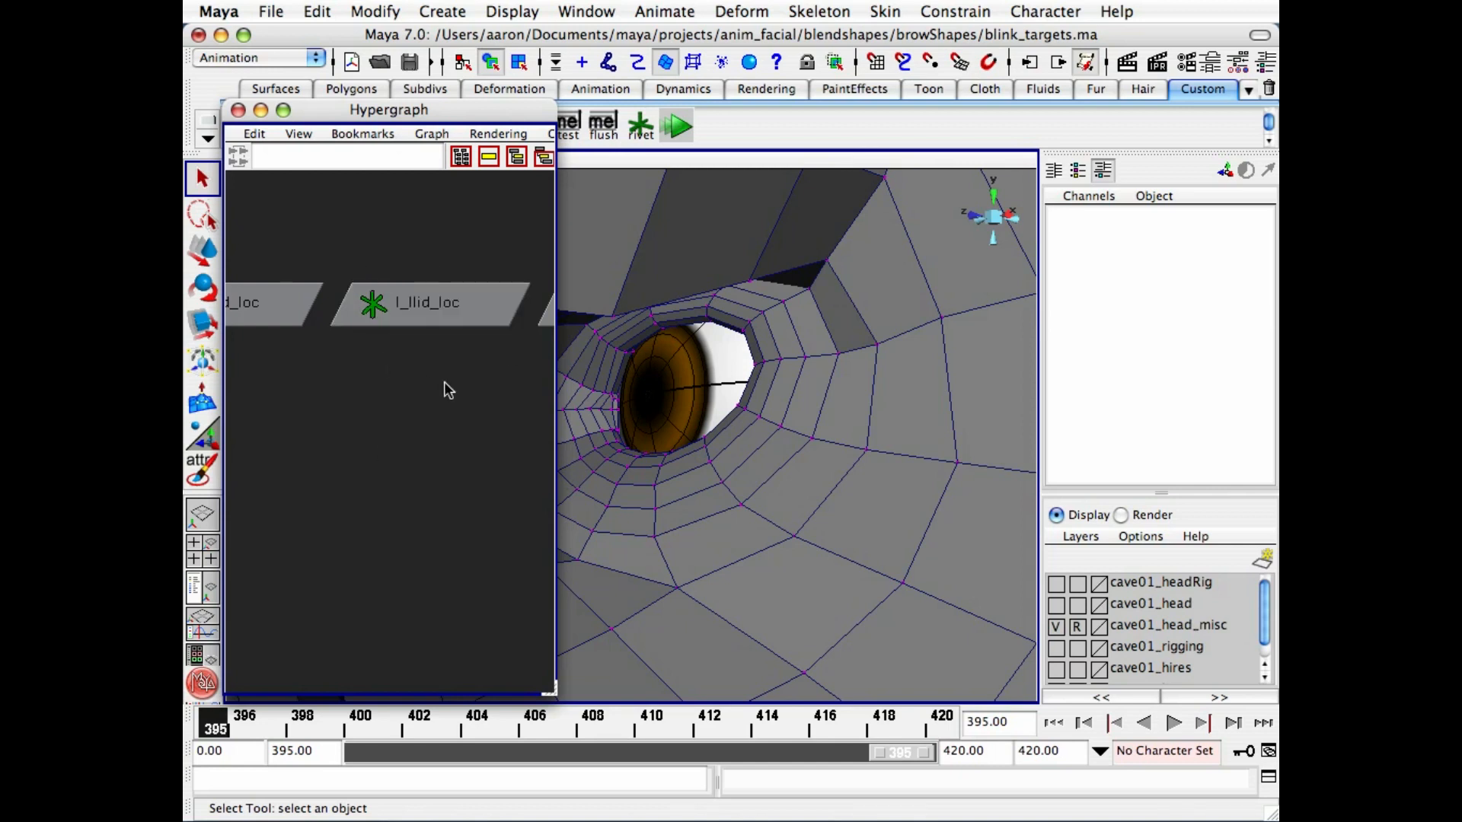
- Try rotating the l_ulid_loc locator about X to about 20.5 degrees to lower the upper lid
alt+right_drag(445, 381, 402, 377)
alt+middle_drag(402, 377, 525, 378)
alt+middle_drag(291, 390, 491, 381)
drag(381, 253, 415, 323)
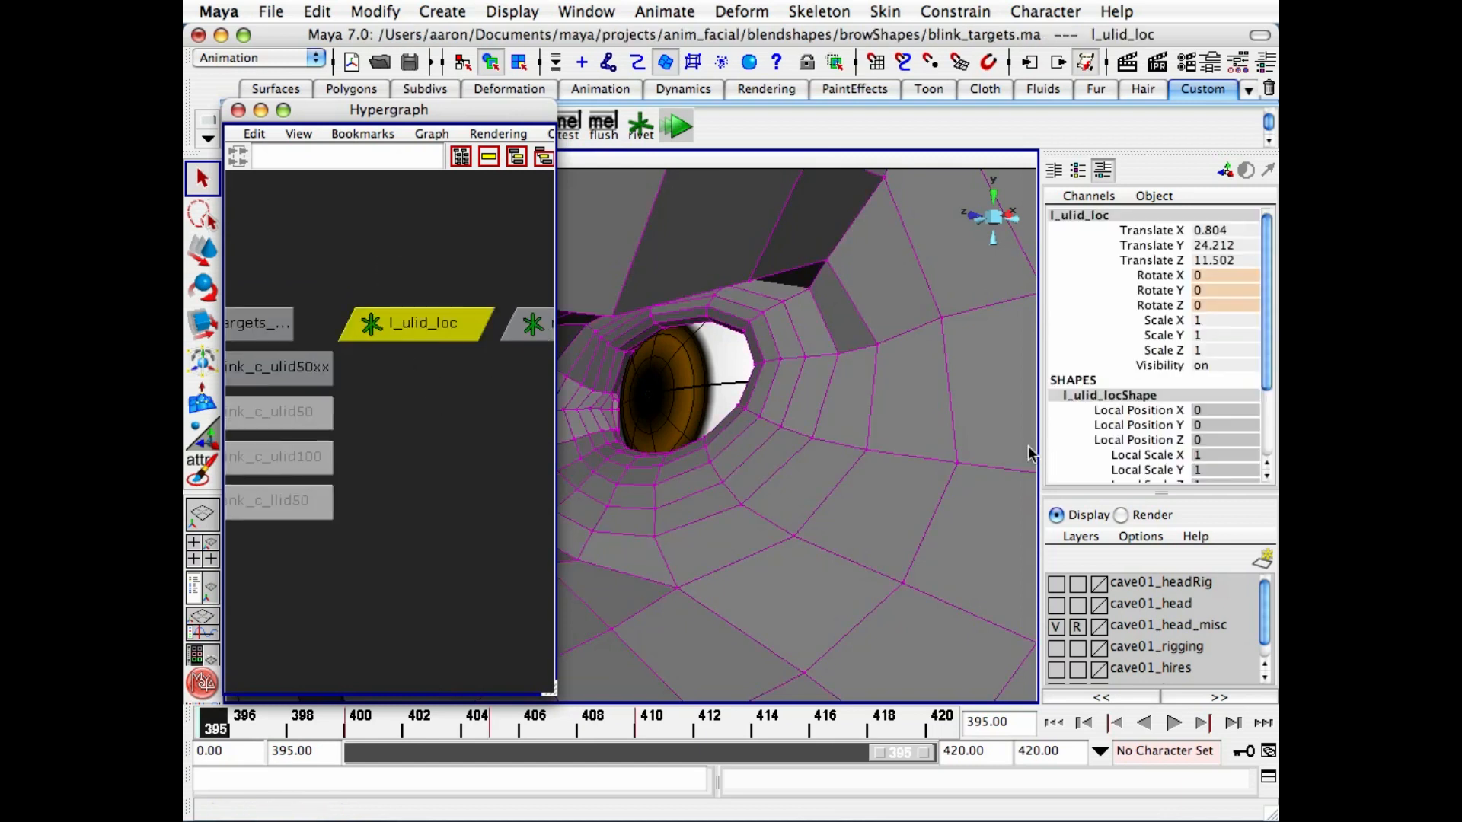
click(1145, 276)
key(e)
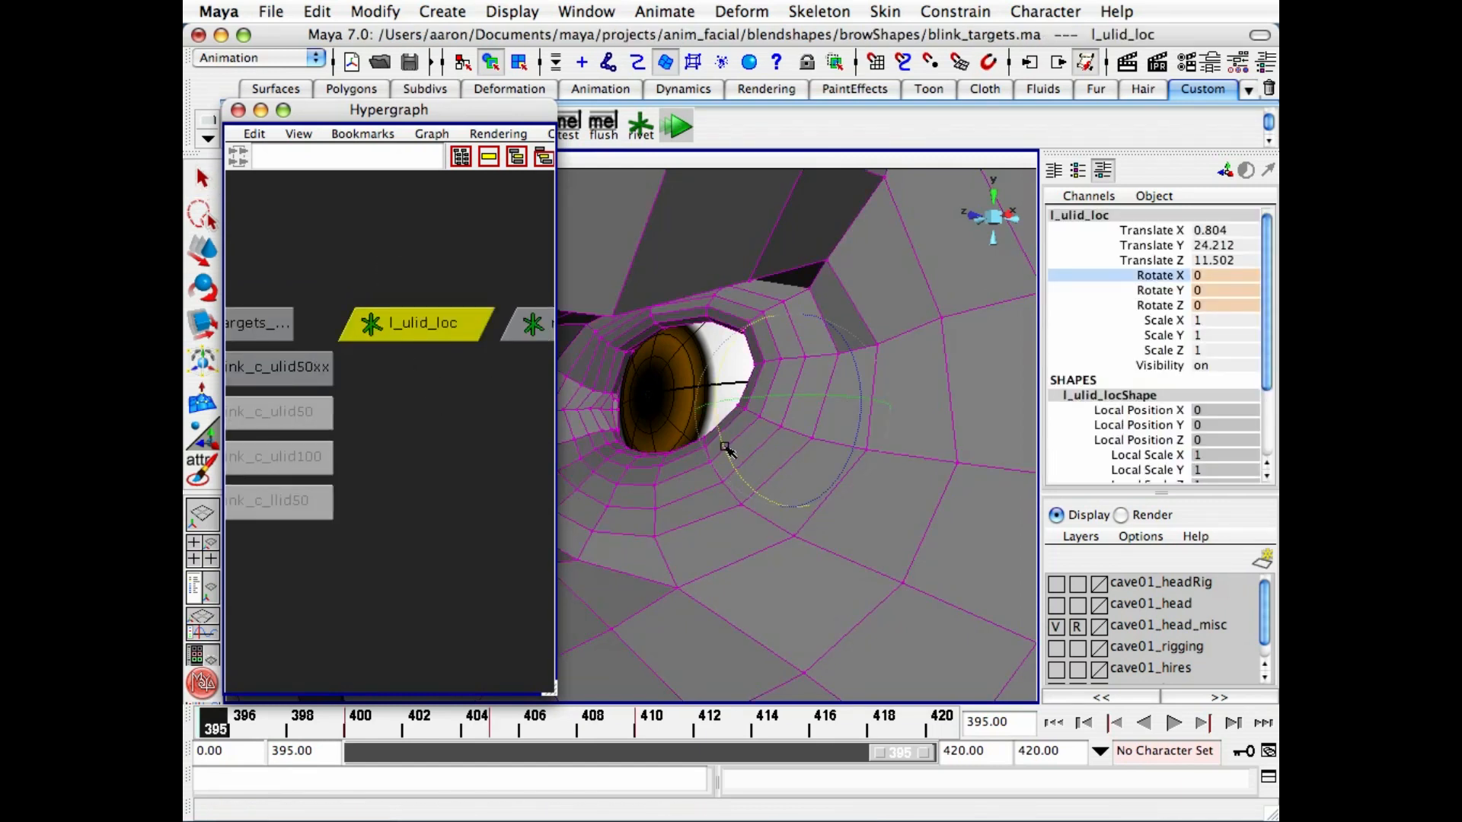
click(237, 111)
drag(724, 417, 731, 463)
key(z)
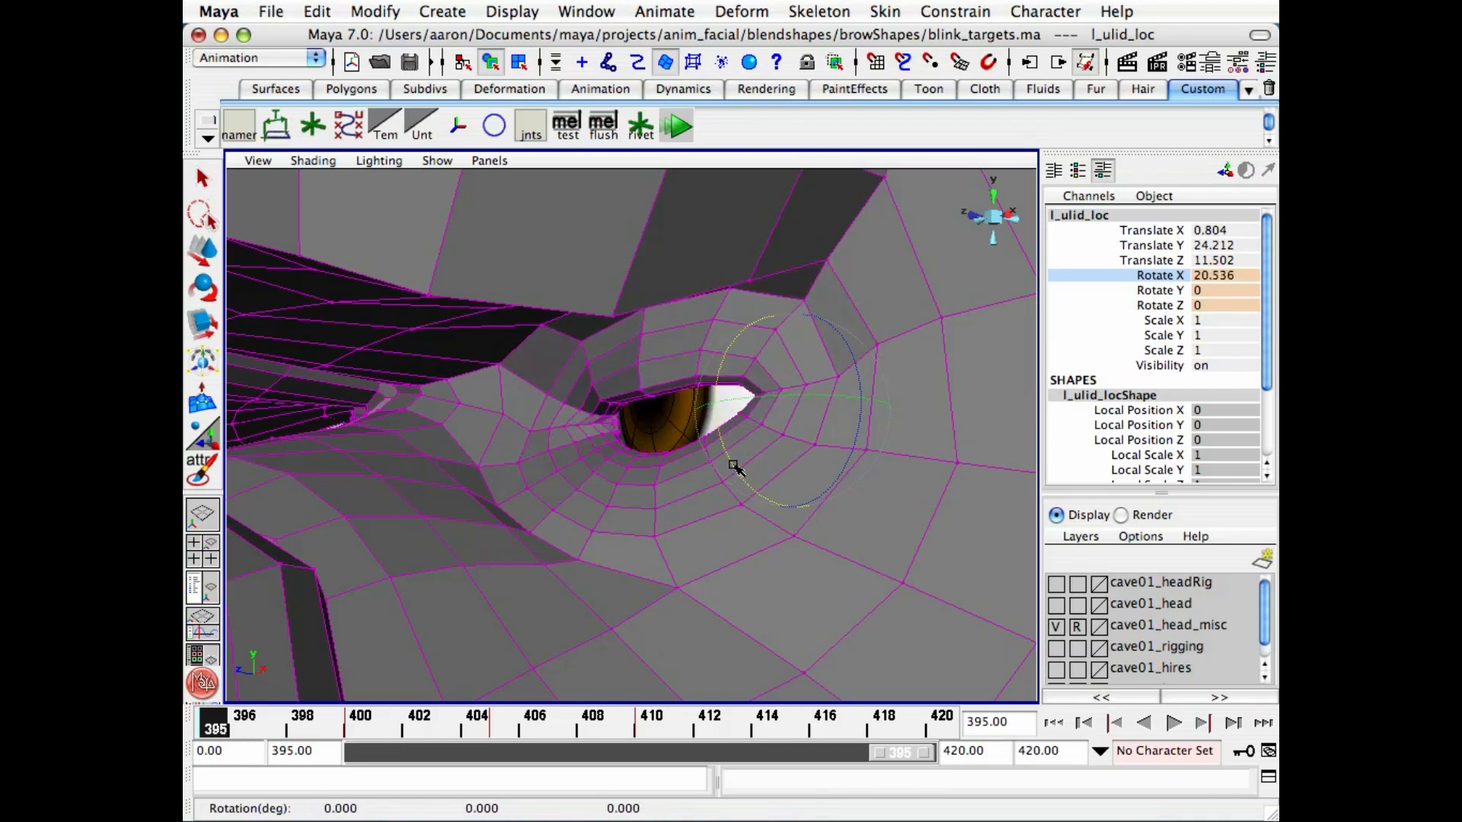
key(z)
- Go to frame 400 and examine the half-closed upper lid driven by l_ulid_loc
alt+right_drag(759, 466, 618, 489)
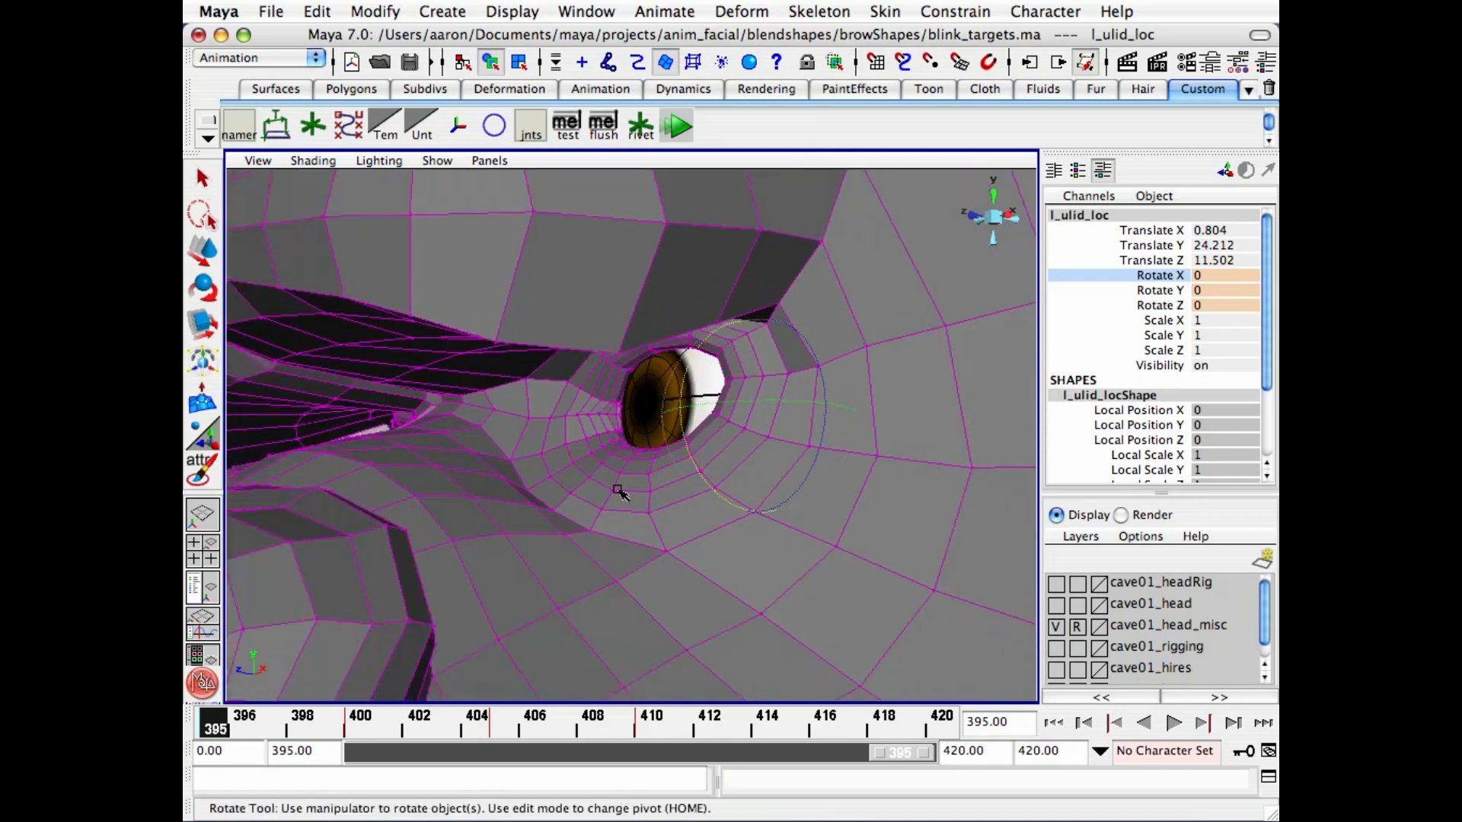
mouse_move(216, 733)
mouse_down()
mouse_move(863, 754)
mouse_move(213, 748)
mouse_up()
alt+right_drag(618, 588, 550, 598)
click(352, 734)
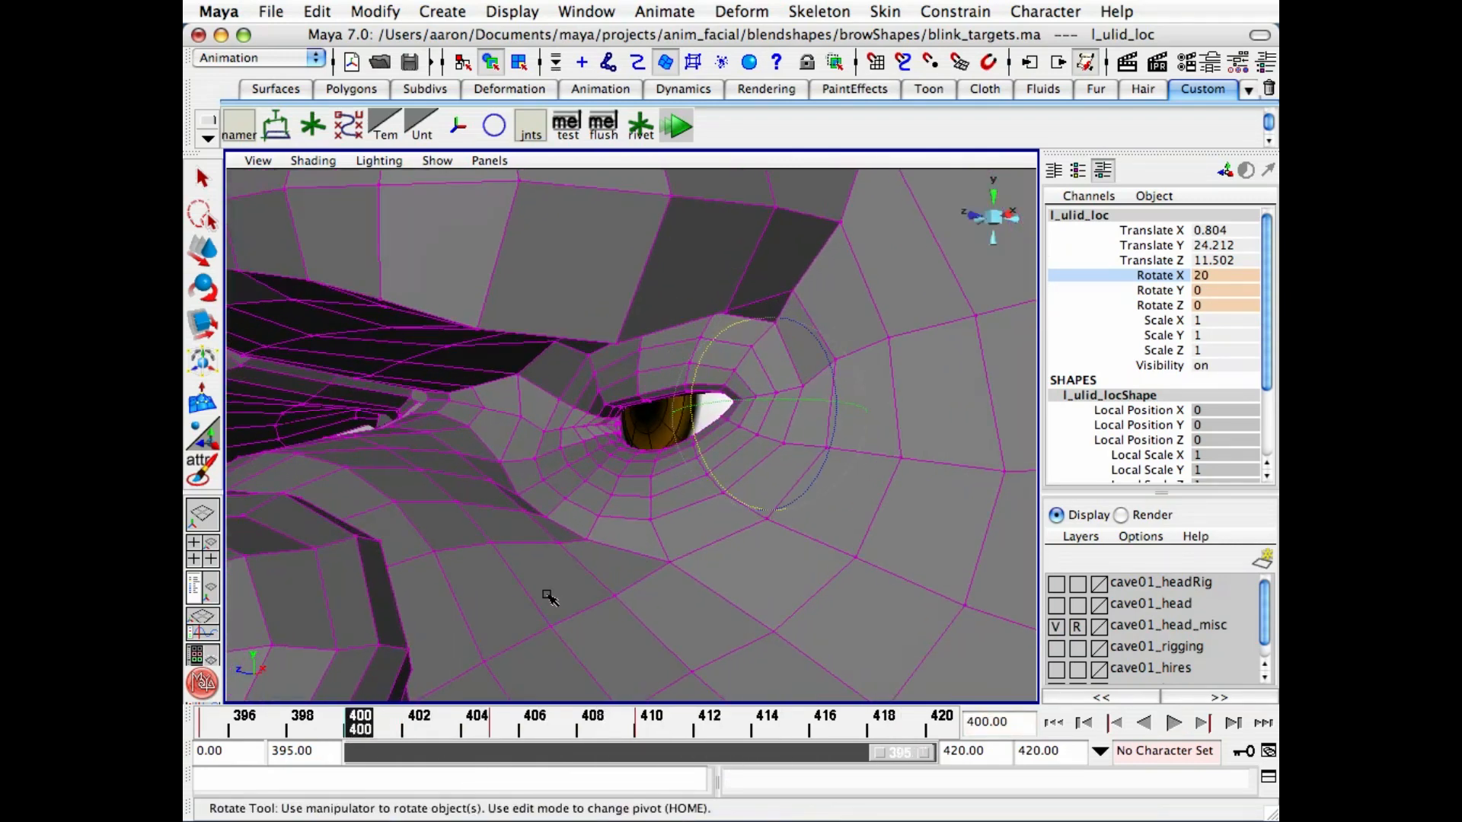
key(q)
alt+drag(394, 446, 277, 424)
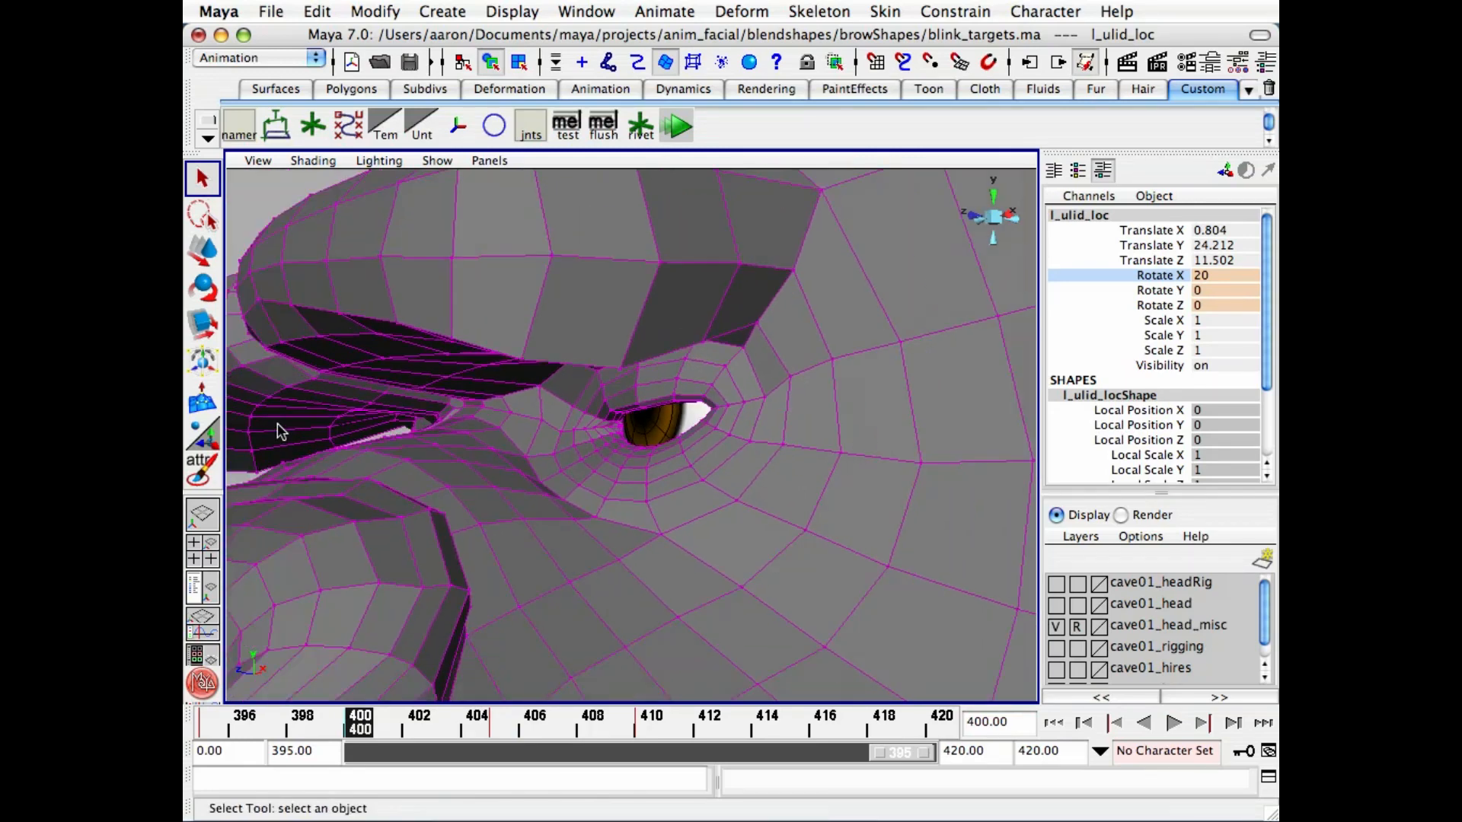
- Select the blink_c_ulid50xx head mesh and compare its eyelid pose at frames 405 and 395
click(263, 242)
alt+right_drag(345, 385, 434, 371)
click(835, 547)
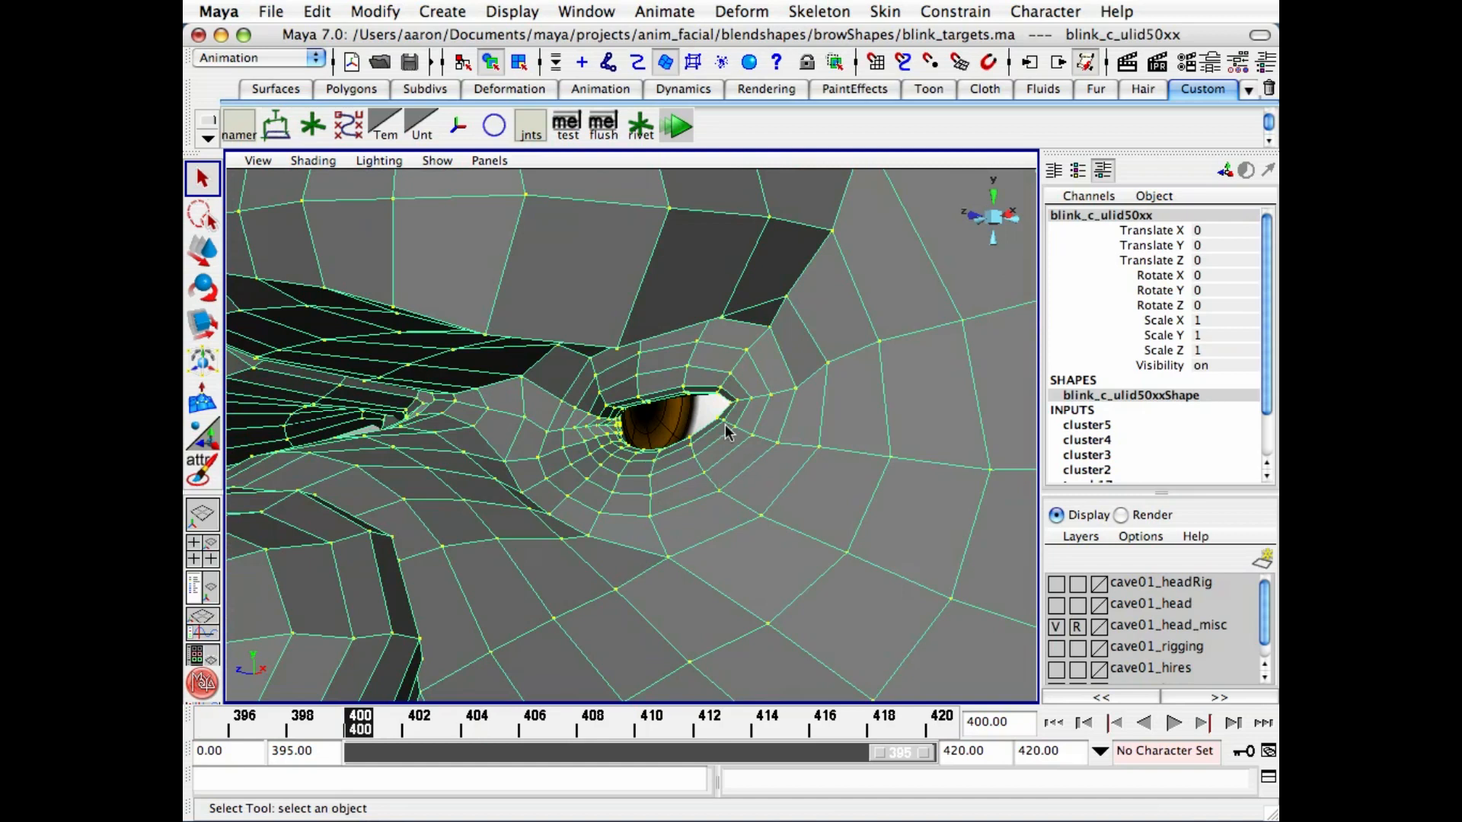
click(508, 735)
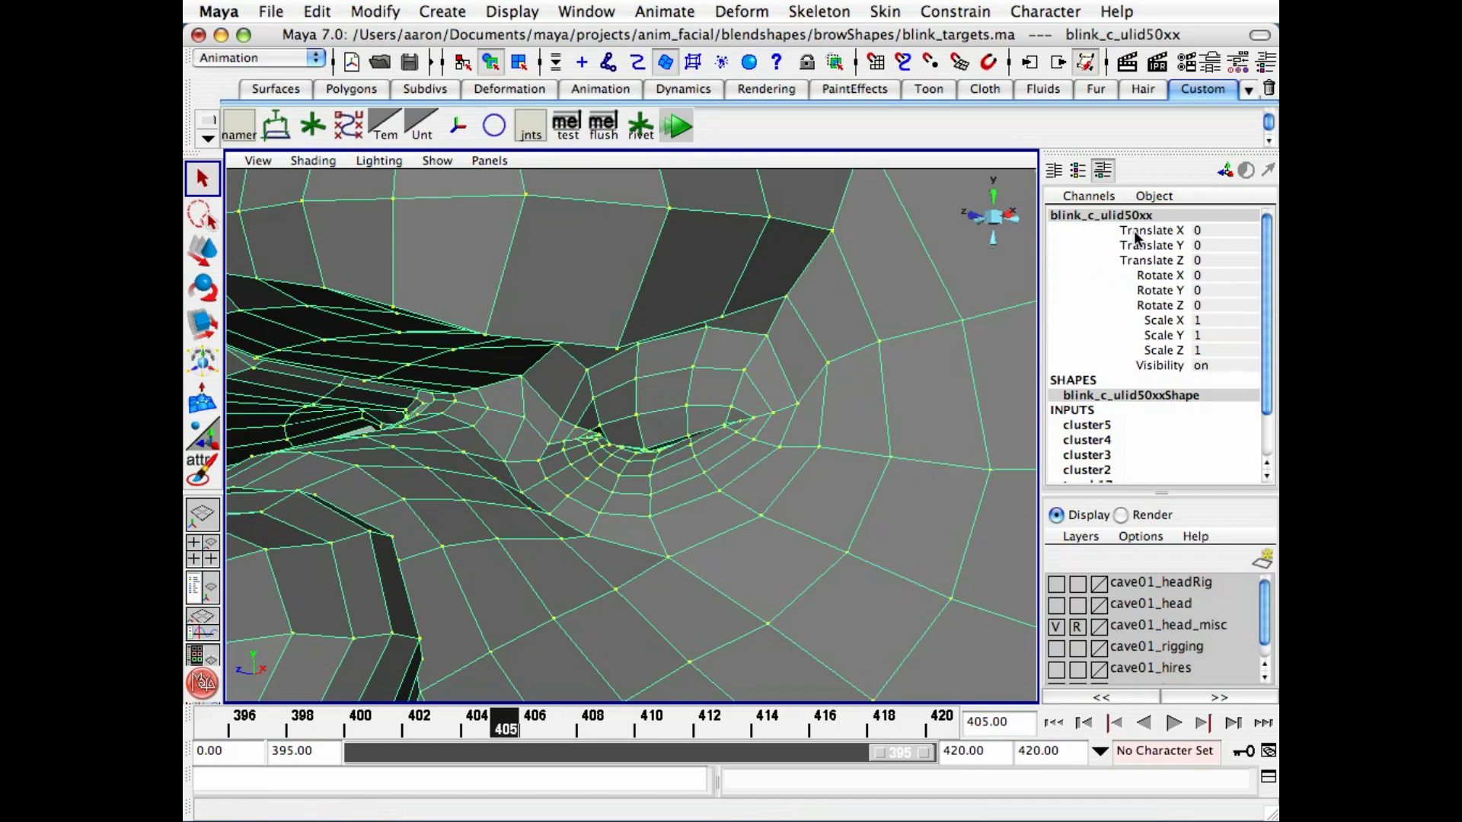
alt+drag(532, 525, 509, 559)
click(217, 725)
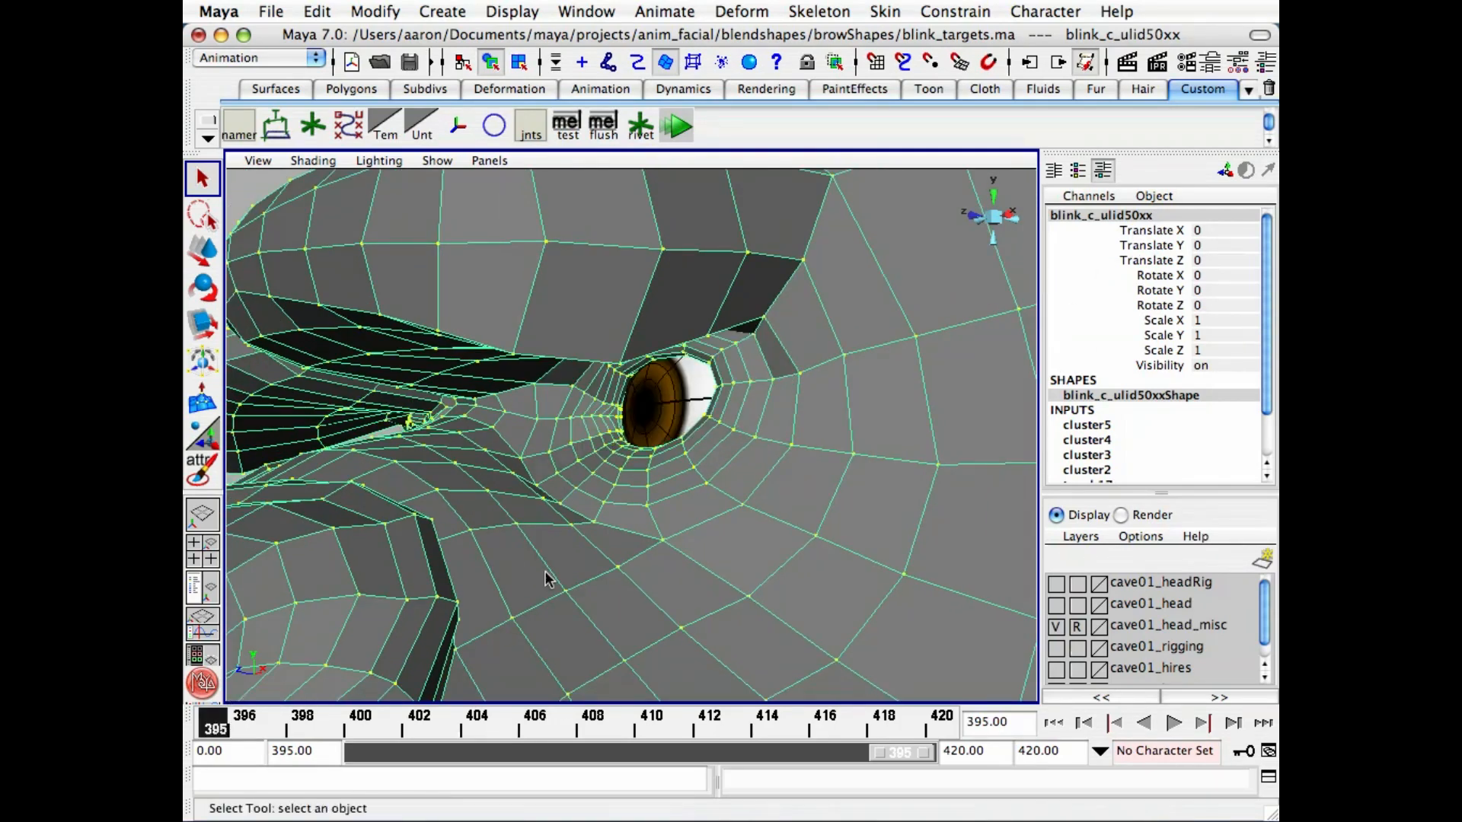
alt+drag(656, 508, 693, 659)
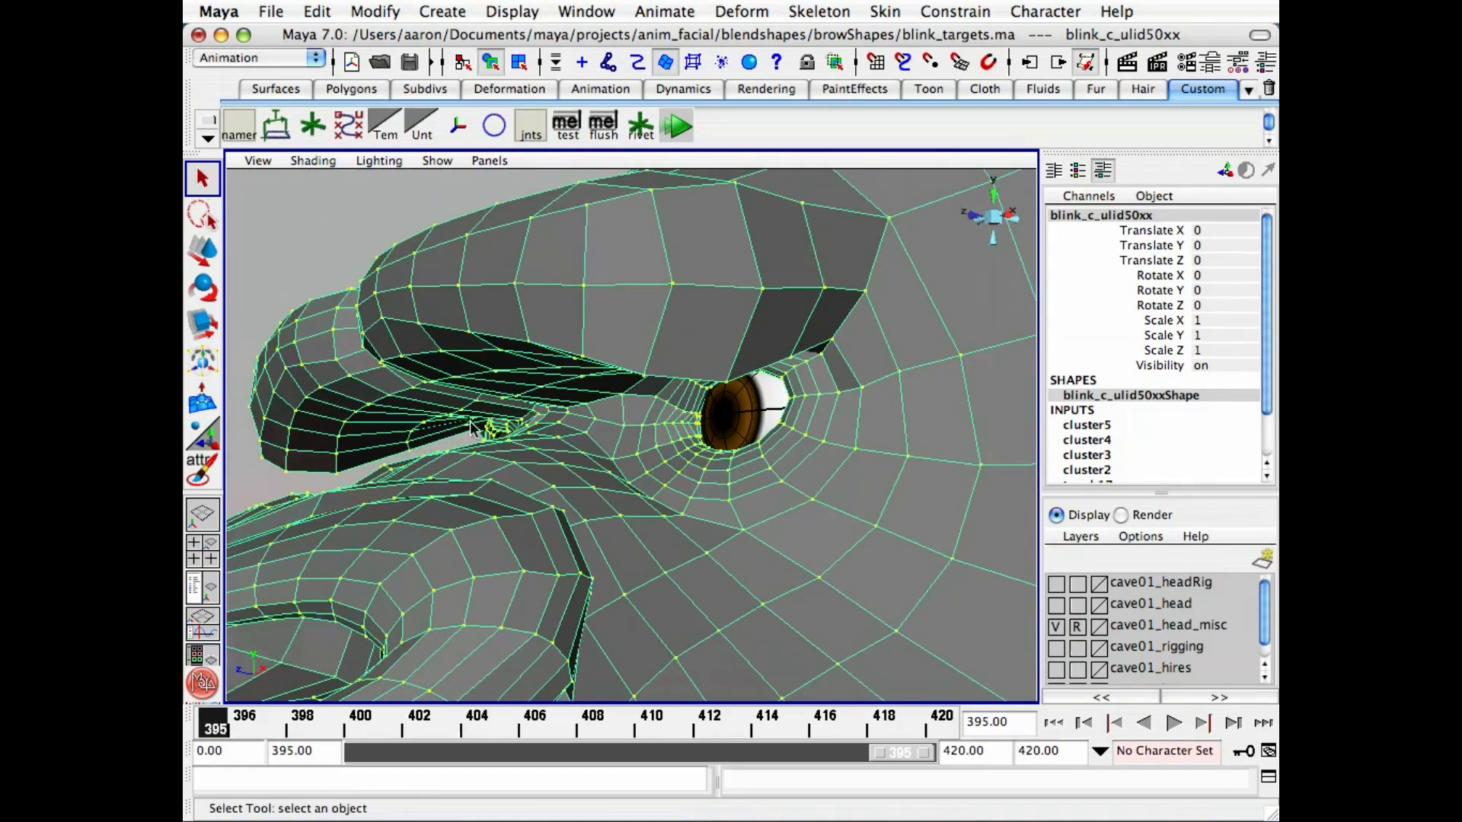
- Hide the blink_targets_grp group of target meshes and show the cave01_head layer
click(515, 477)
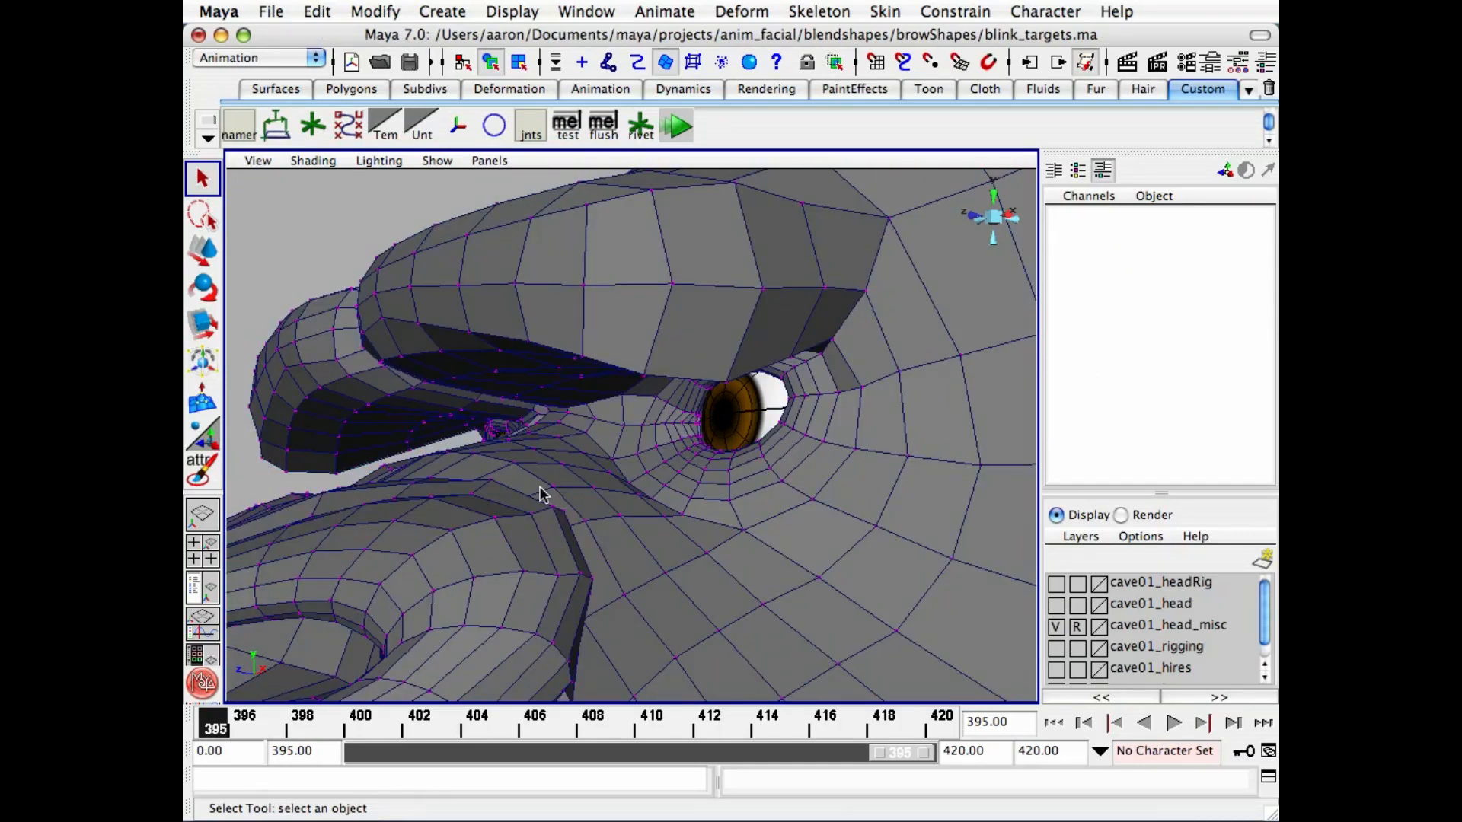
click(856, 621)
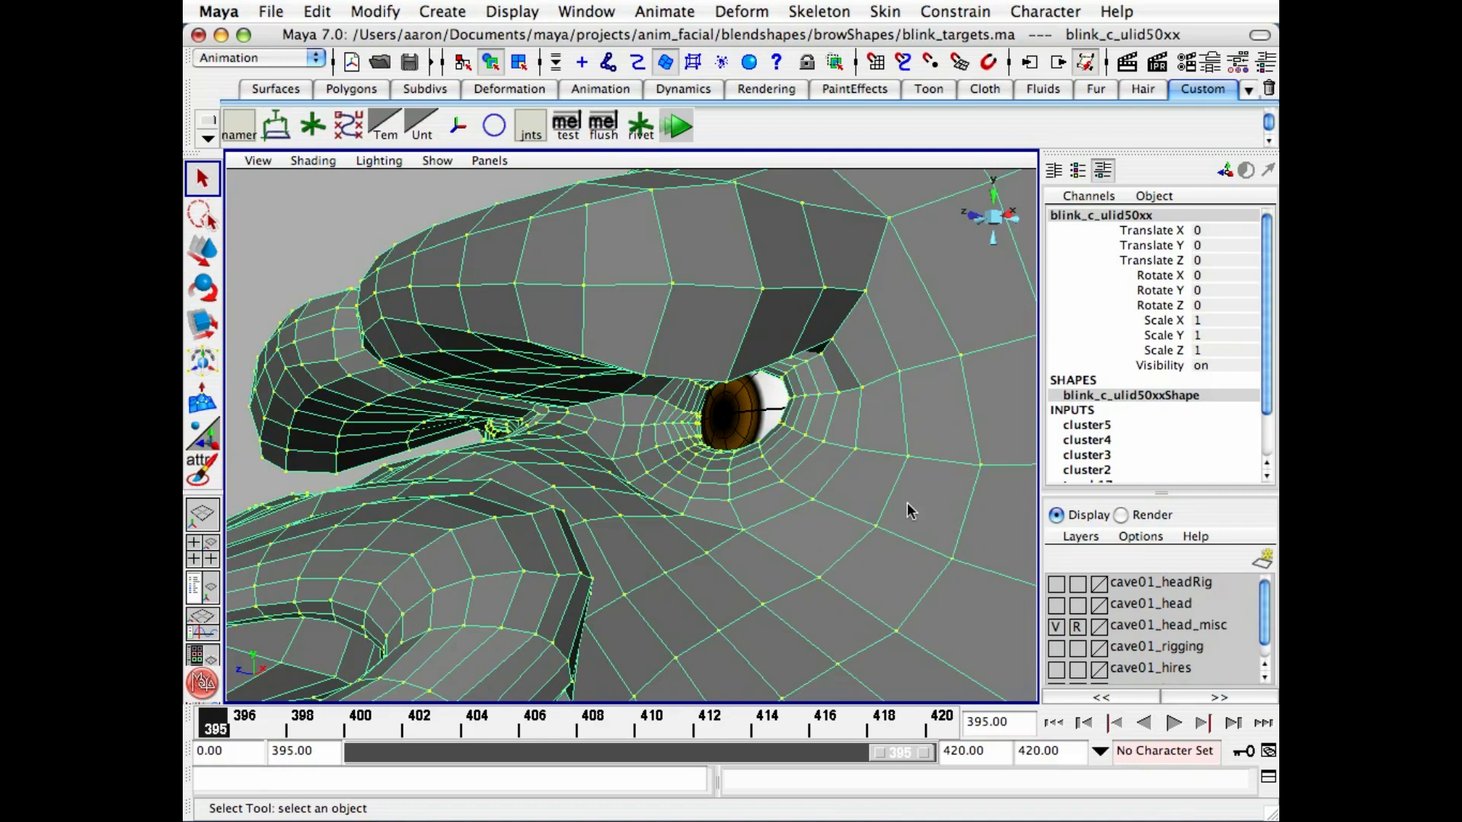
key(super+grave)
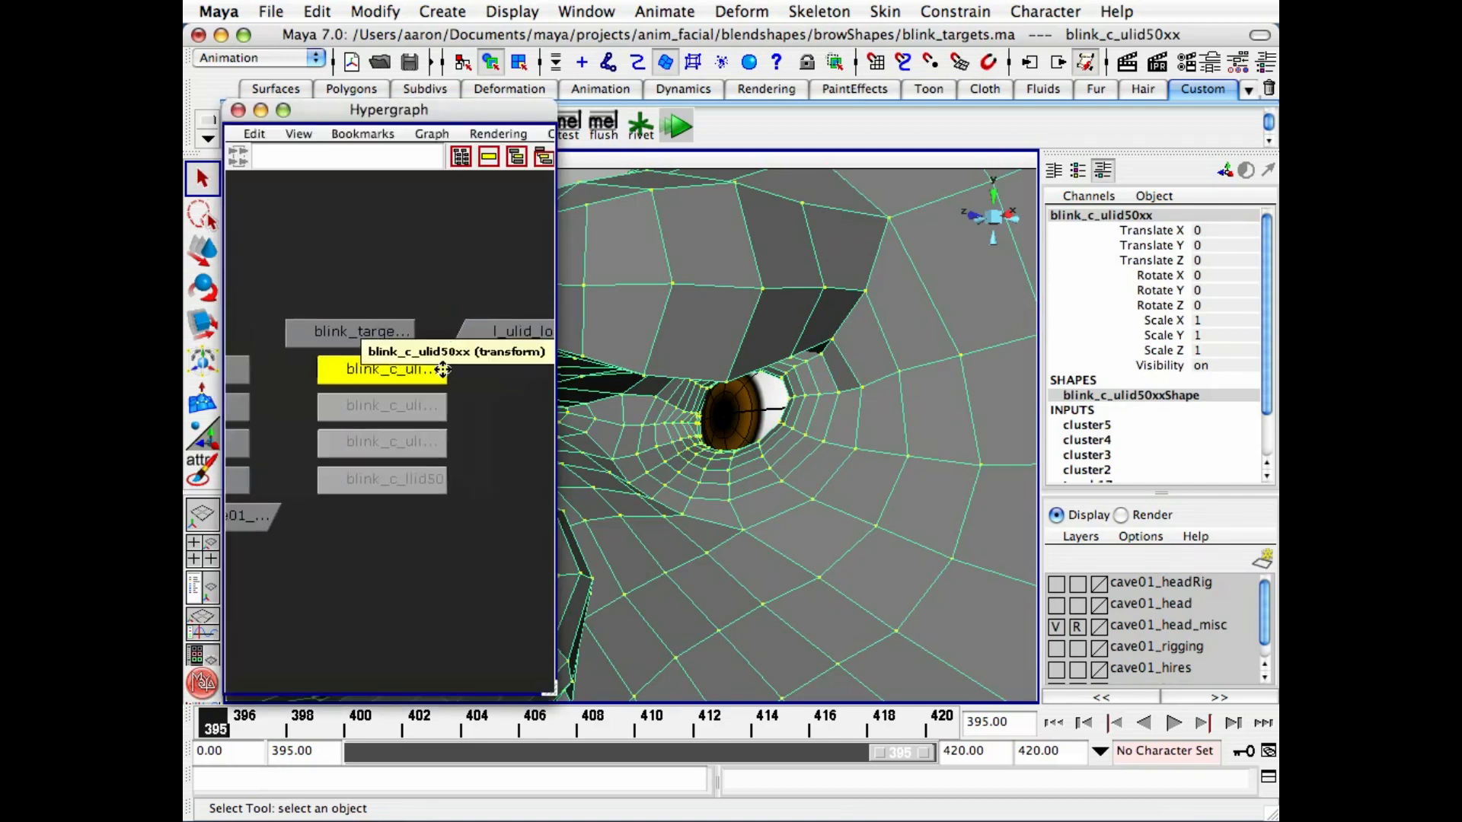
click(392, 335)
key(ctrl+h)
alt+middle_drag(372, 406, 511, 403)
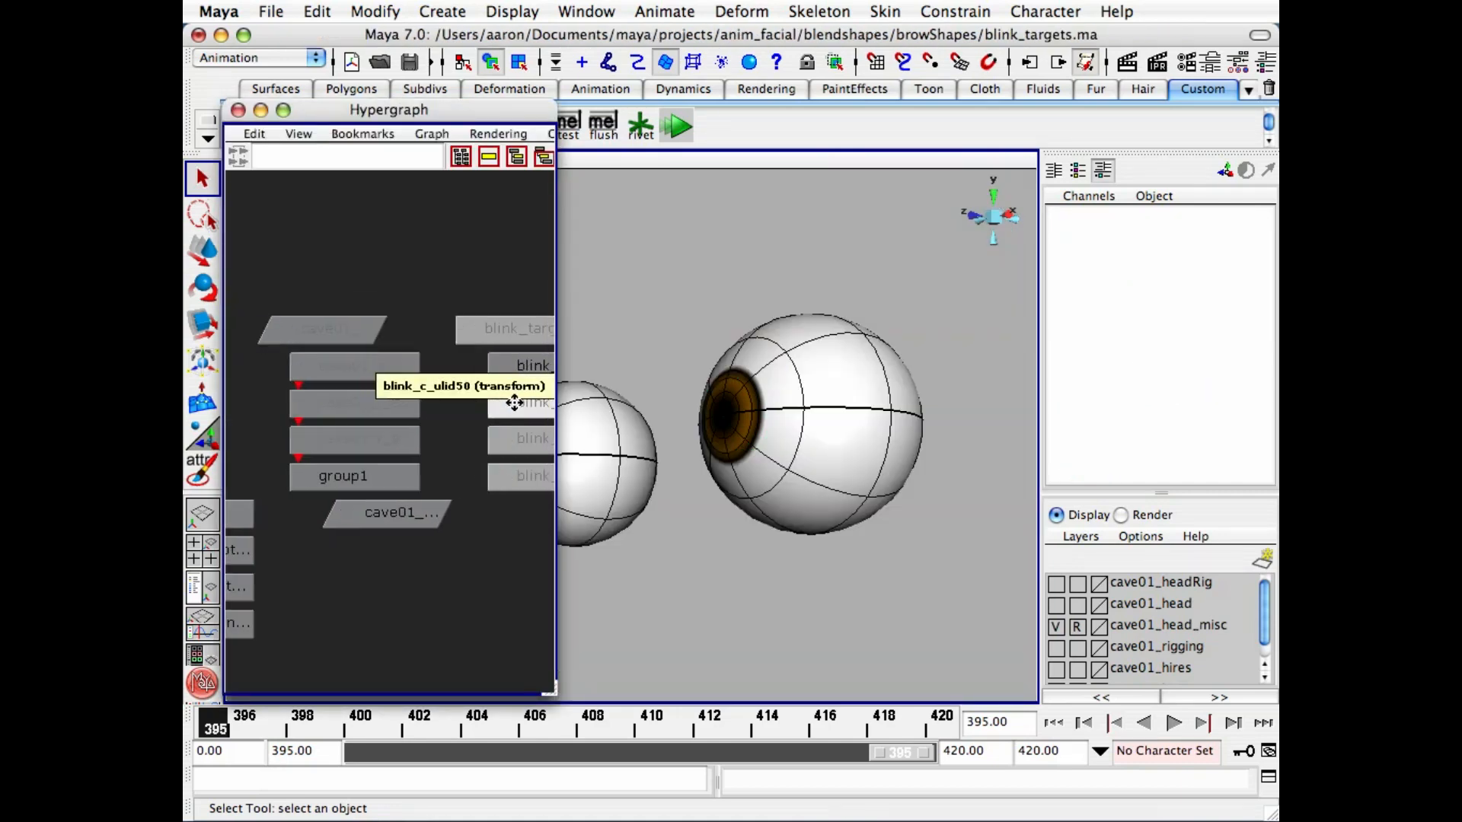
click(1056, 605)
- Remove the existing cave01_eyelids blend shape node from the cave01_head_geo mesh
click(242, 514)
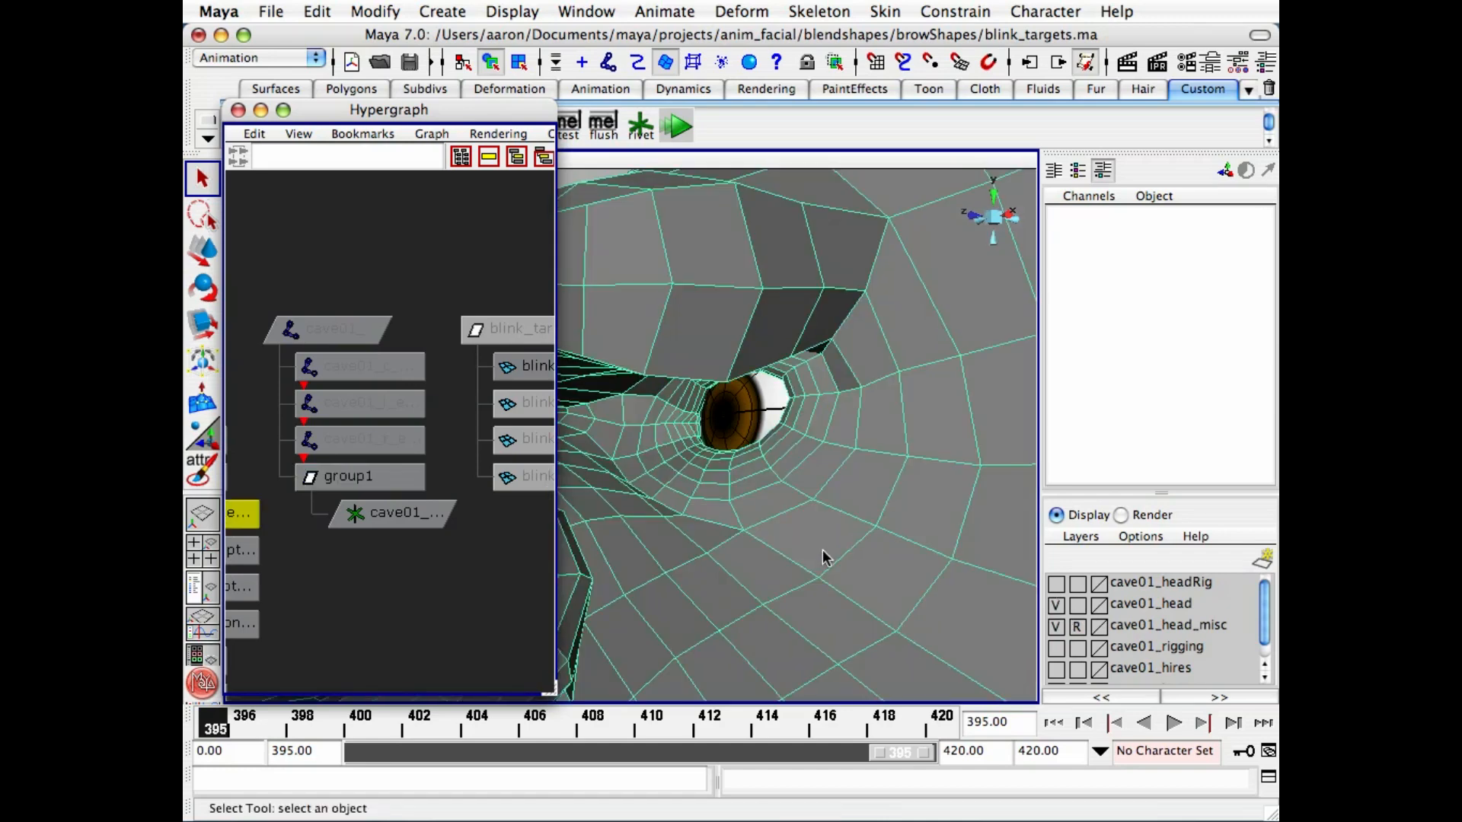
click(237, 111)
key(ctrl+a)
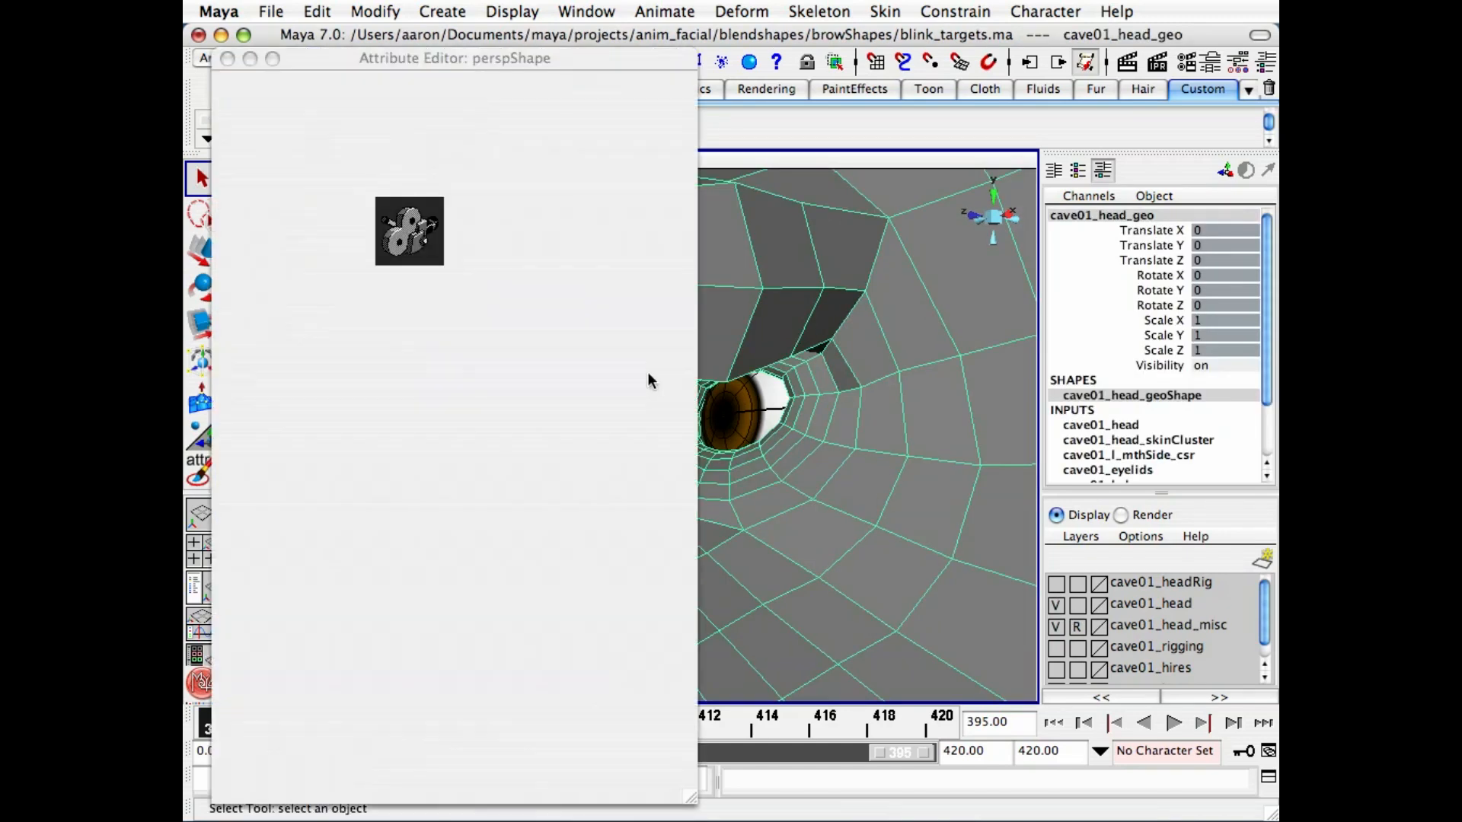
click(599, 113)
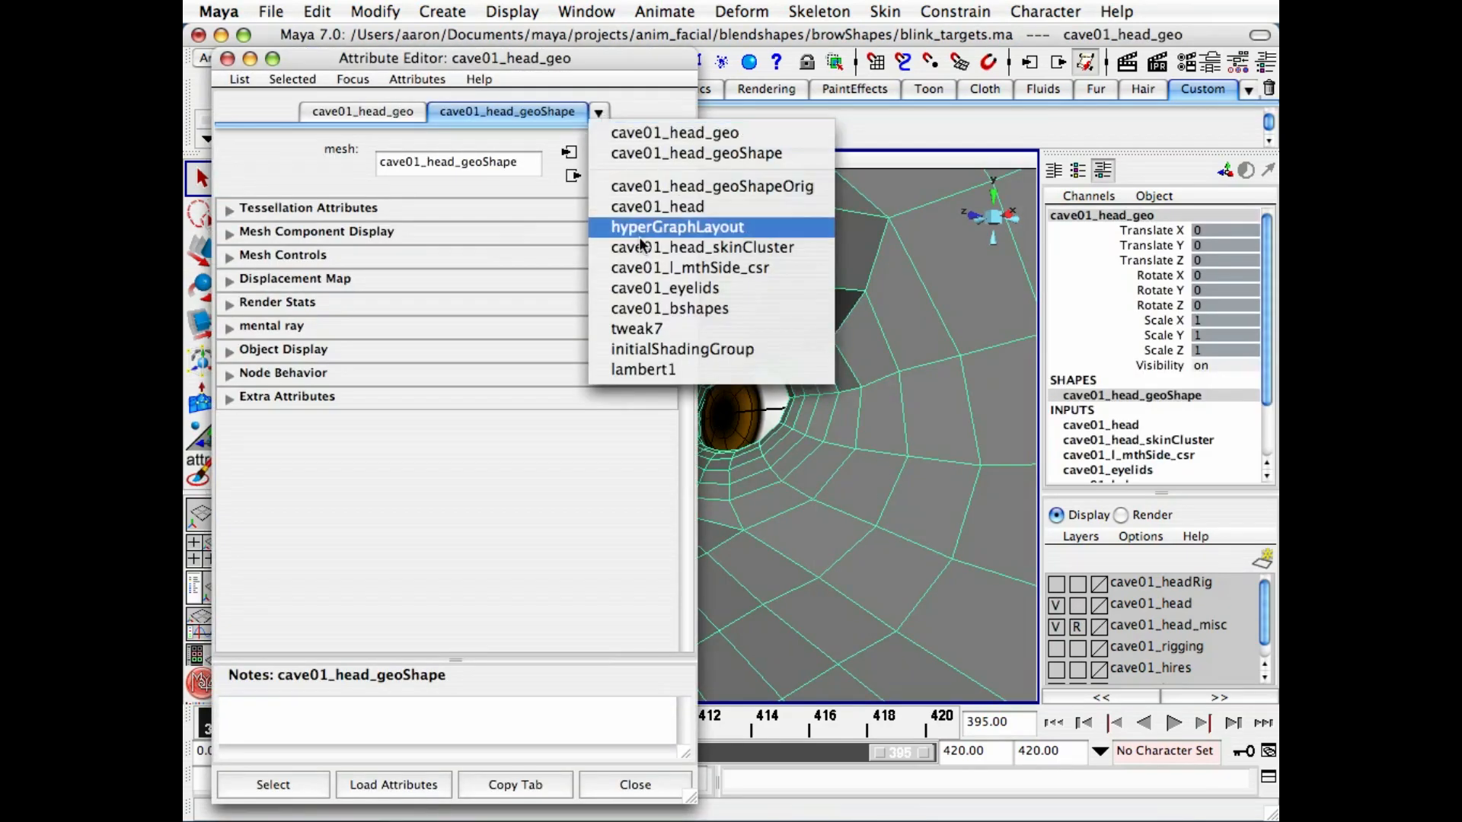
click(655, 294)
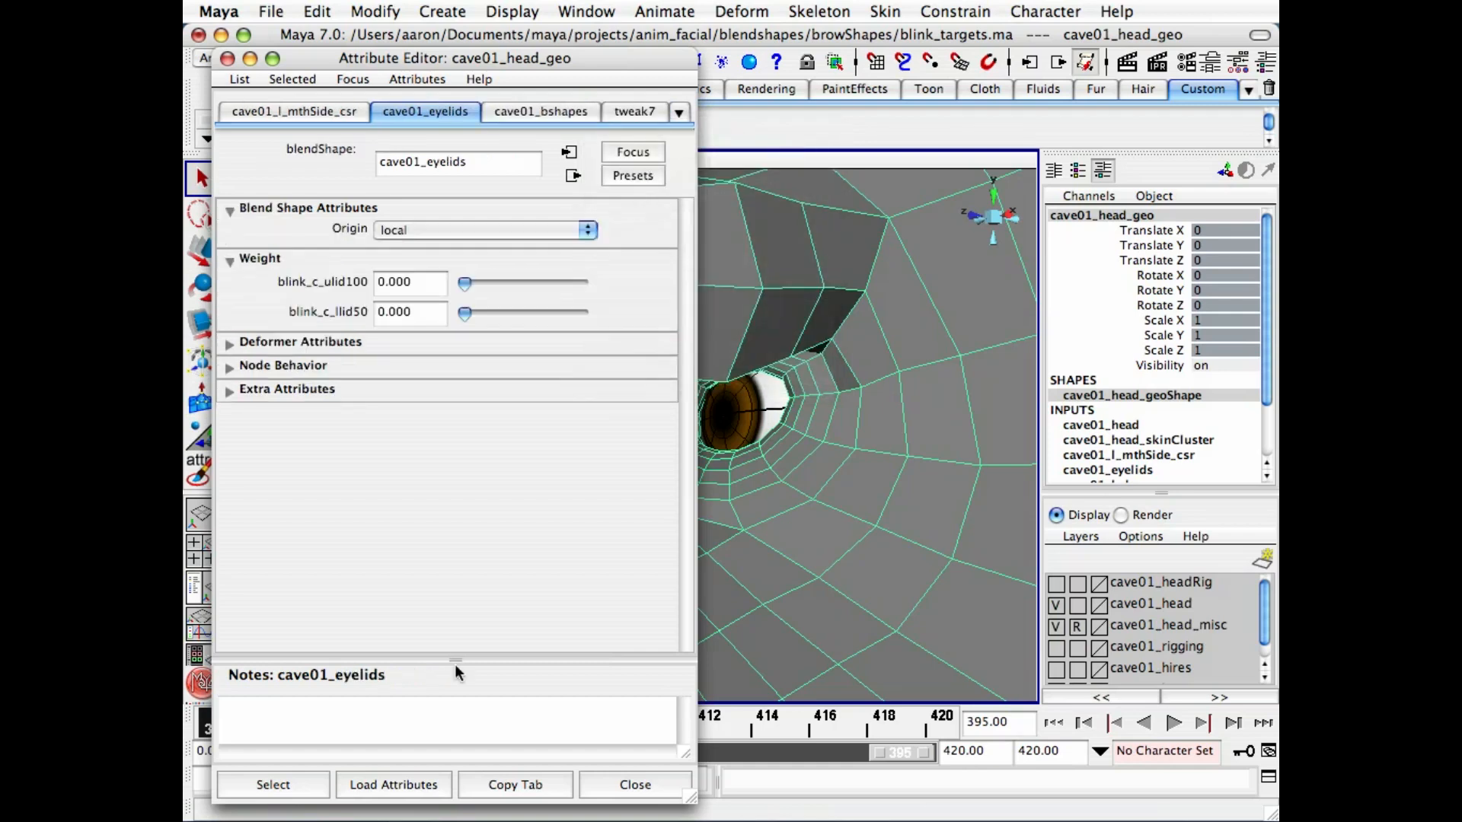
click(278, 784)
click(737, 638)
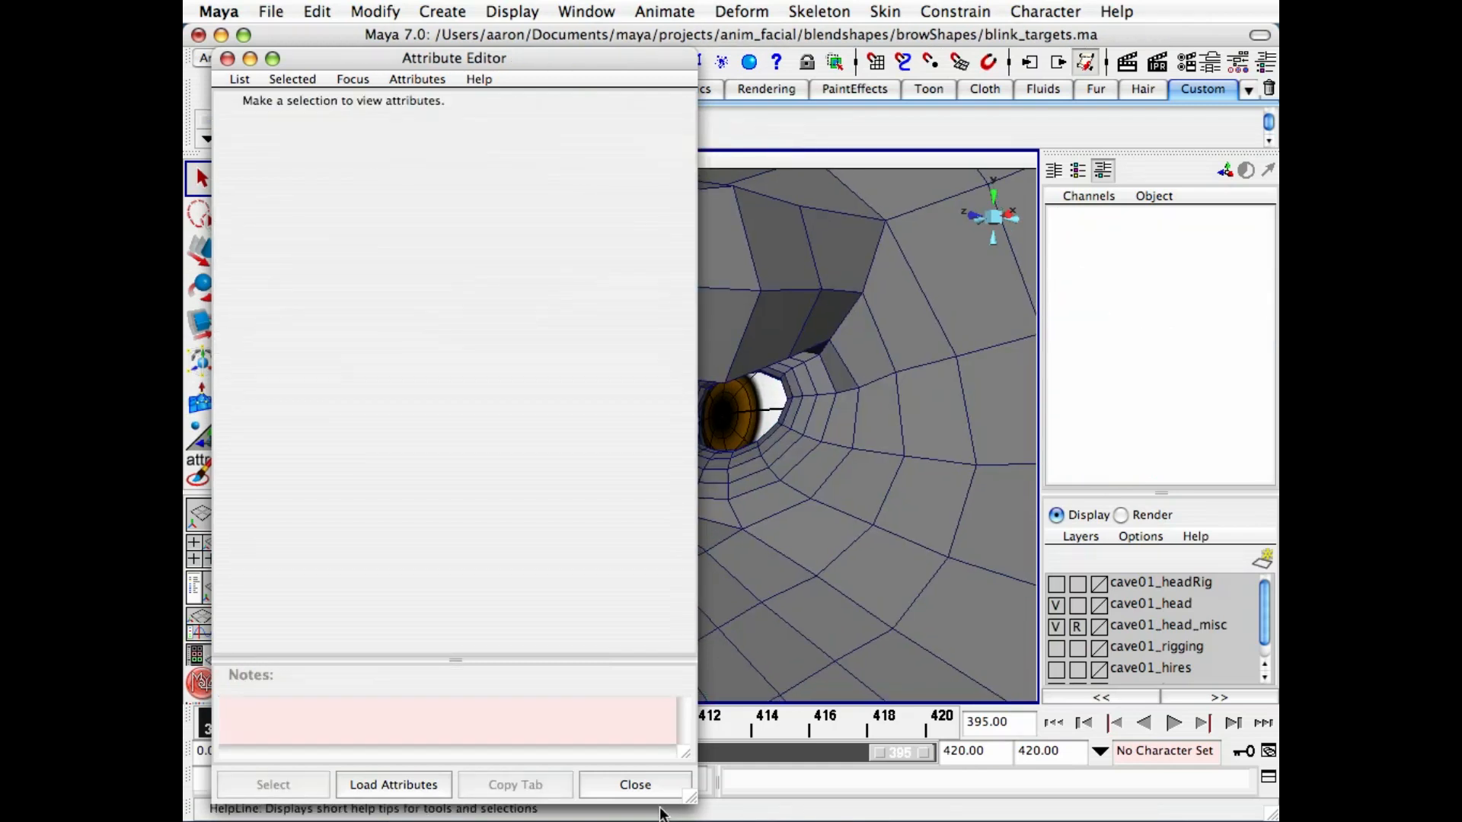
click(659, 788)
- Hide the blink_c_ulid50xx working mesh in the Hypergraph
alt+right_drag(684, 487, 629, 492)
alt+drag(629, 491, 710, 491)
alt+middle_drag(709, 491, 783, 469)
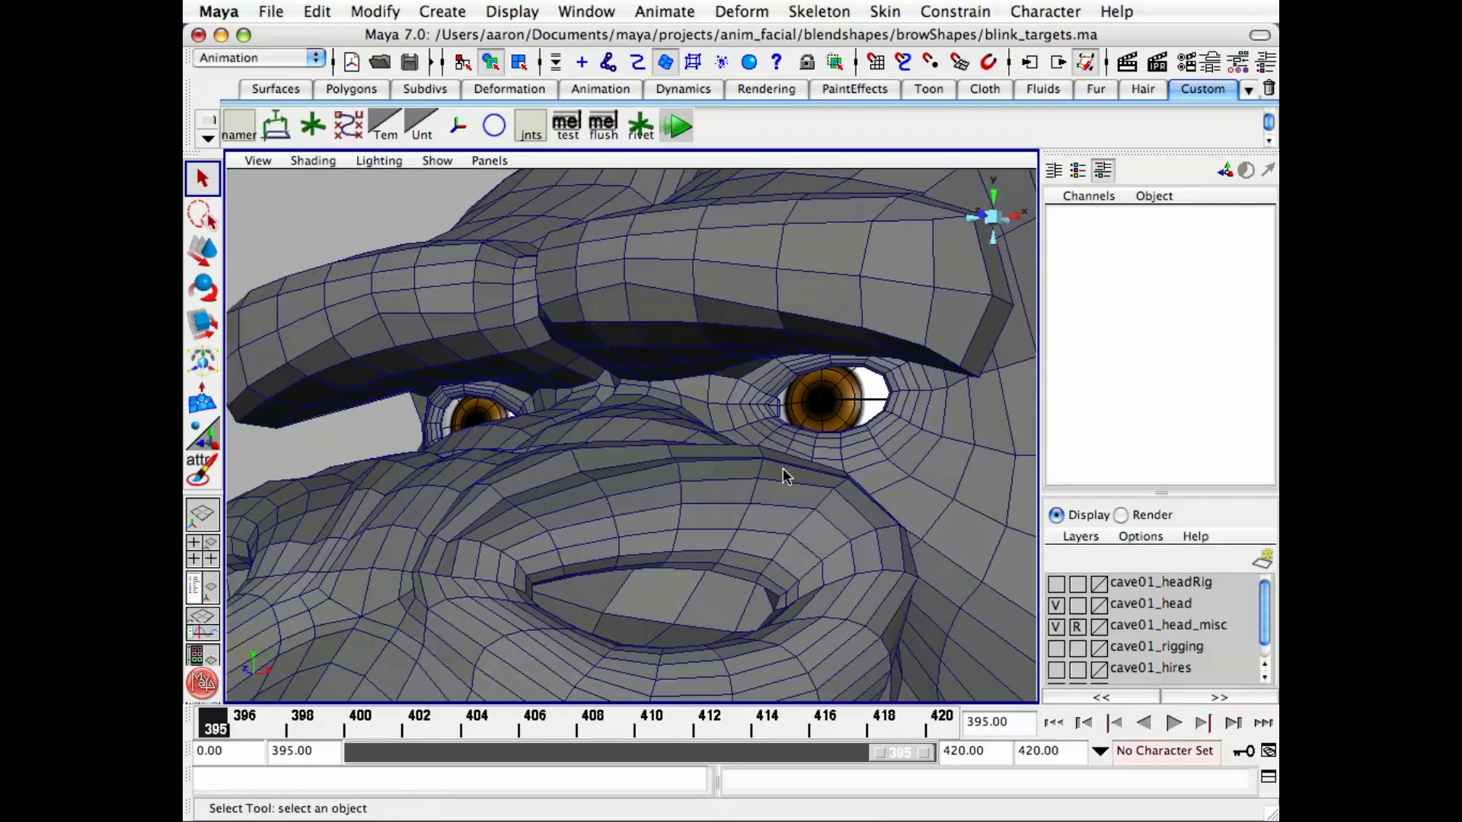
key(super+grave)
alt+middle_drag(667, 436, 764, 437)
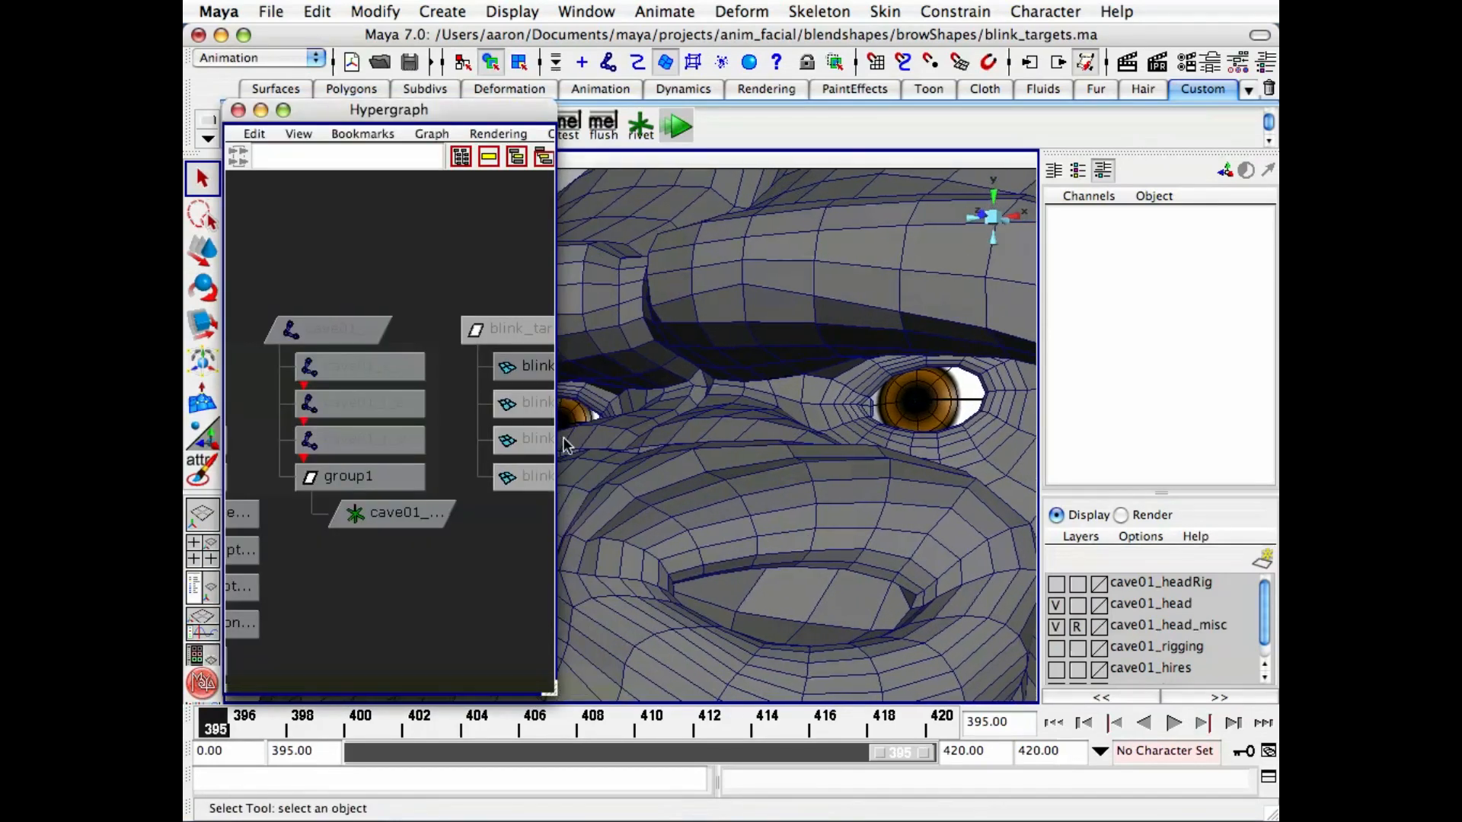
alt+middle_drag(481, 436, 368, 403)
click(464, 334)
key(ctrl+h)
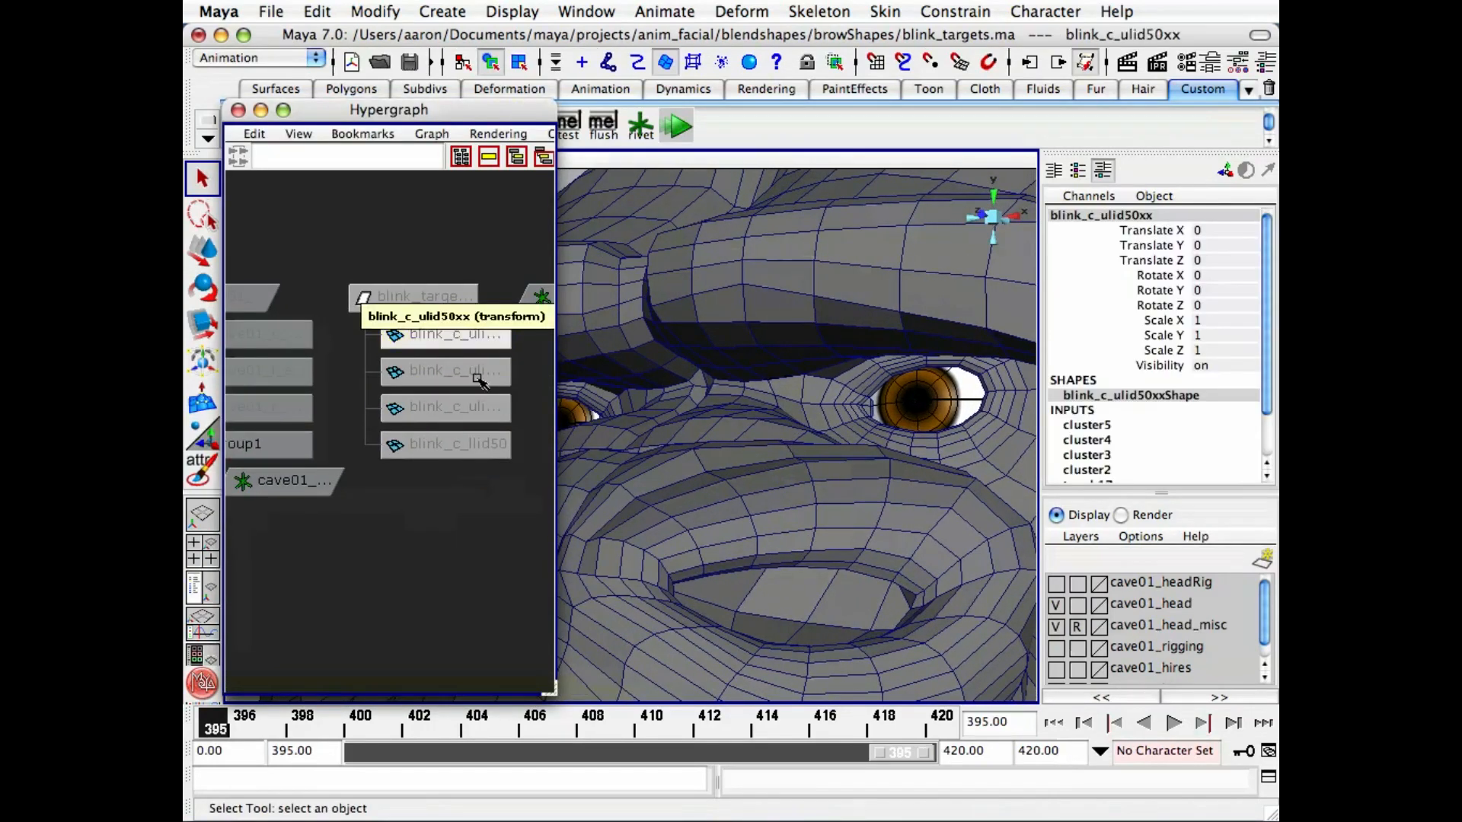
- Turn on visibility for the blink_c_ulid50, blink_c_ulid100 and blink_c_llid50 target meshes
drag(546, 534, 440, 373)
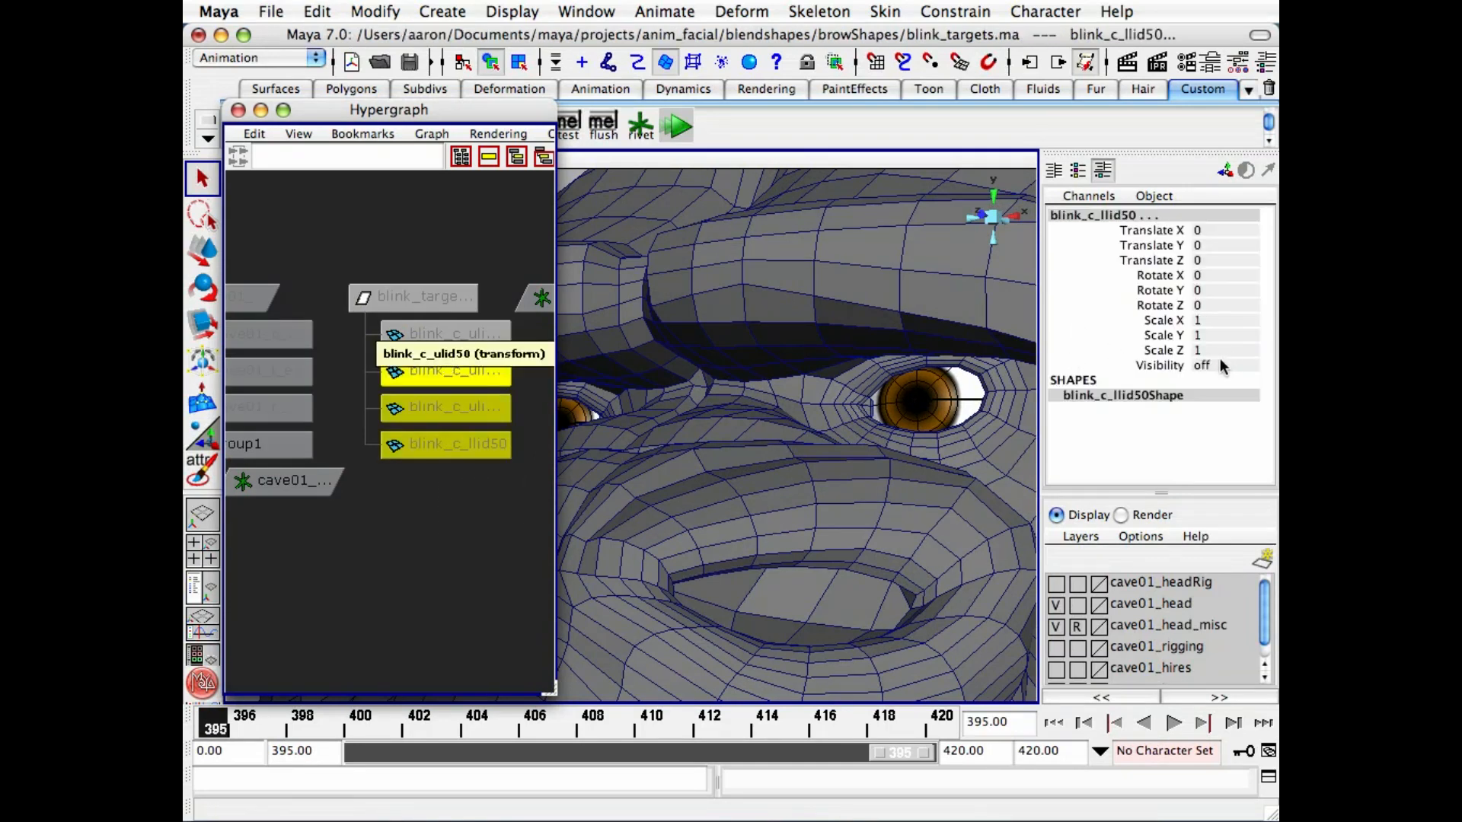
text(1)
key(Return)
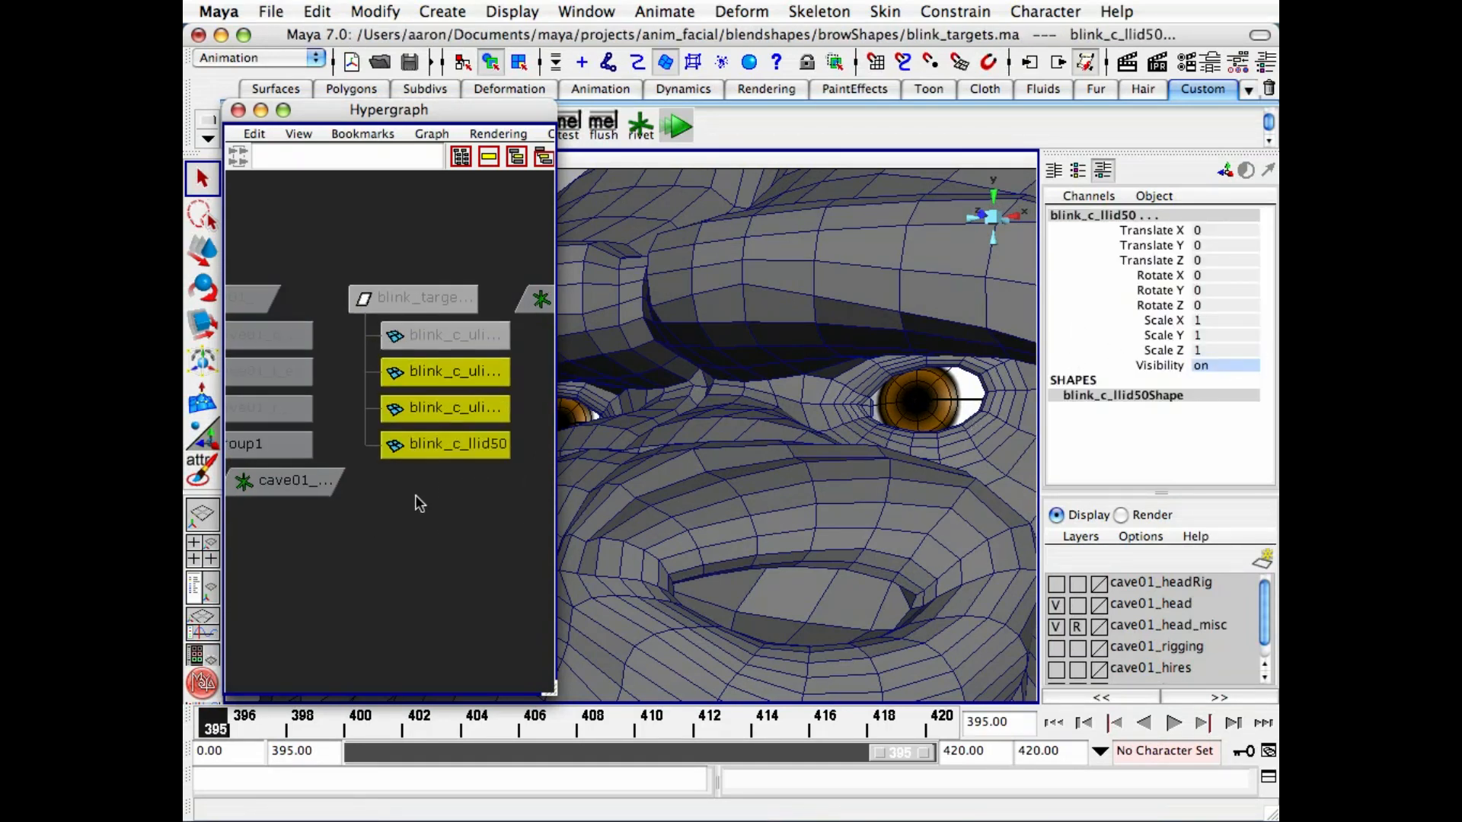
key(f)
click(421, 634)
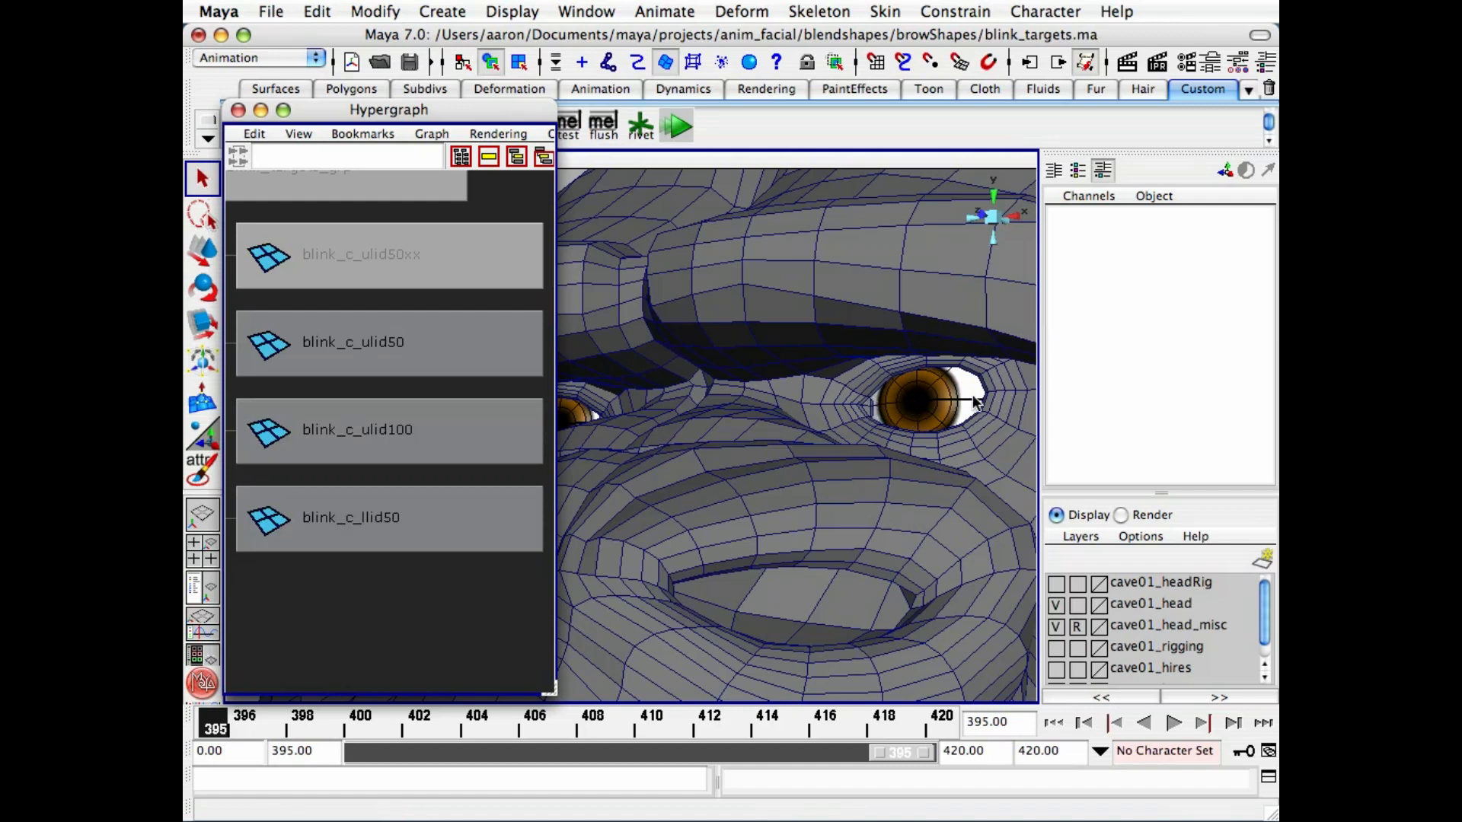
- Review the upper-lid targets blink_c_ulid50 and blink_c_ulid100 and the lower-lid target blink_c_llid50 under blink_targets_grp
click(449, 539)
key(a)
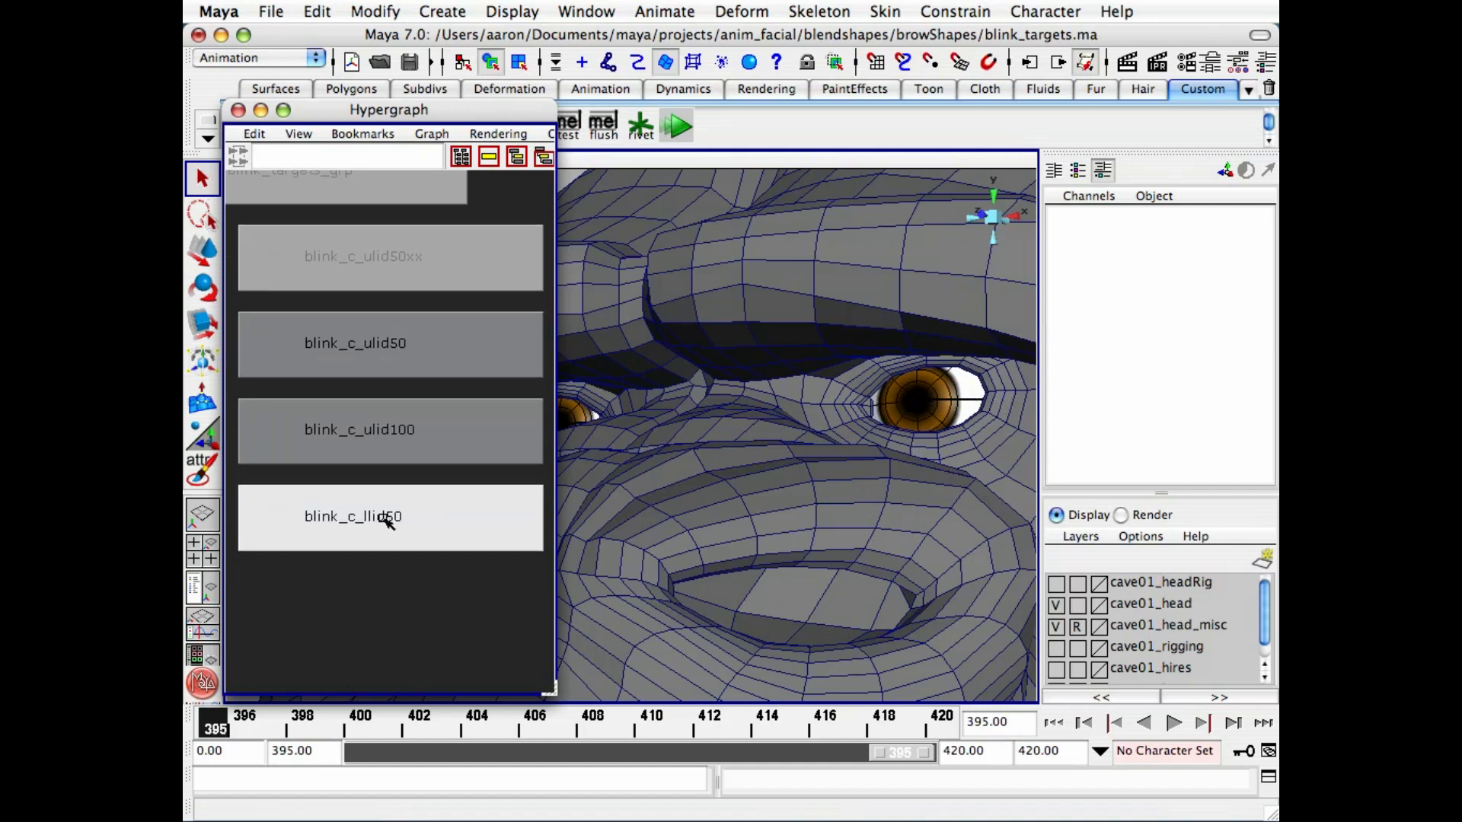
click(448, 592)
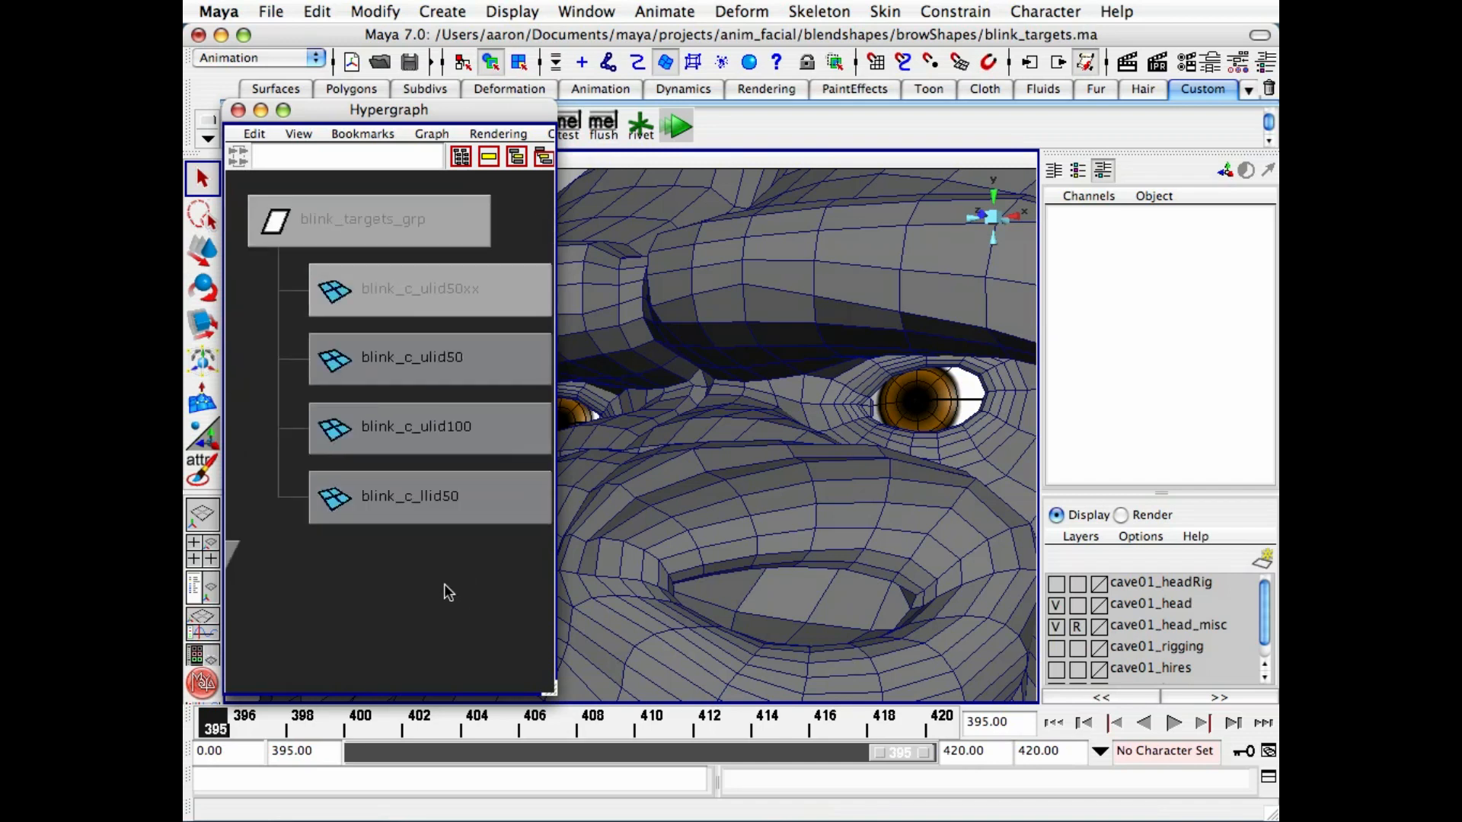
click(441, 358)
middle_drag(441, 358, 441, 412)
click(442, 419)
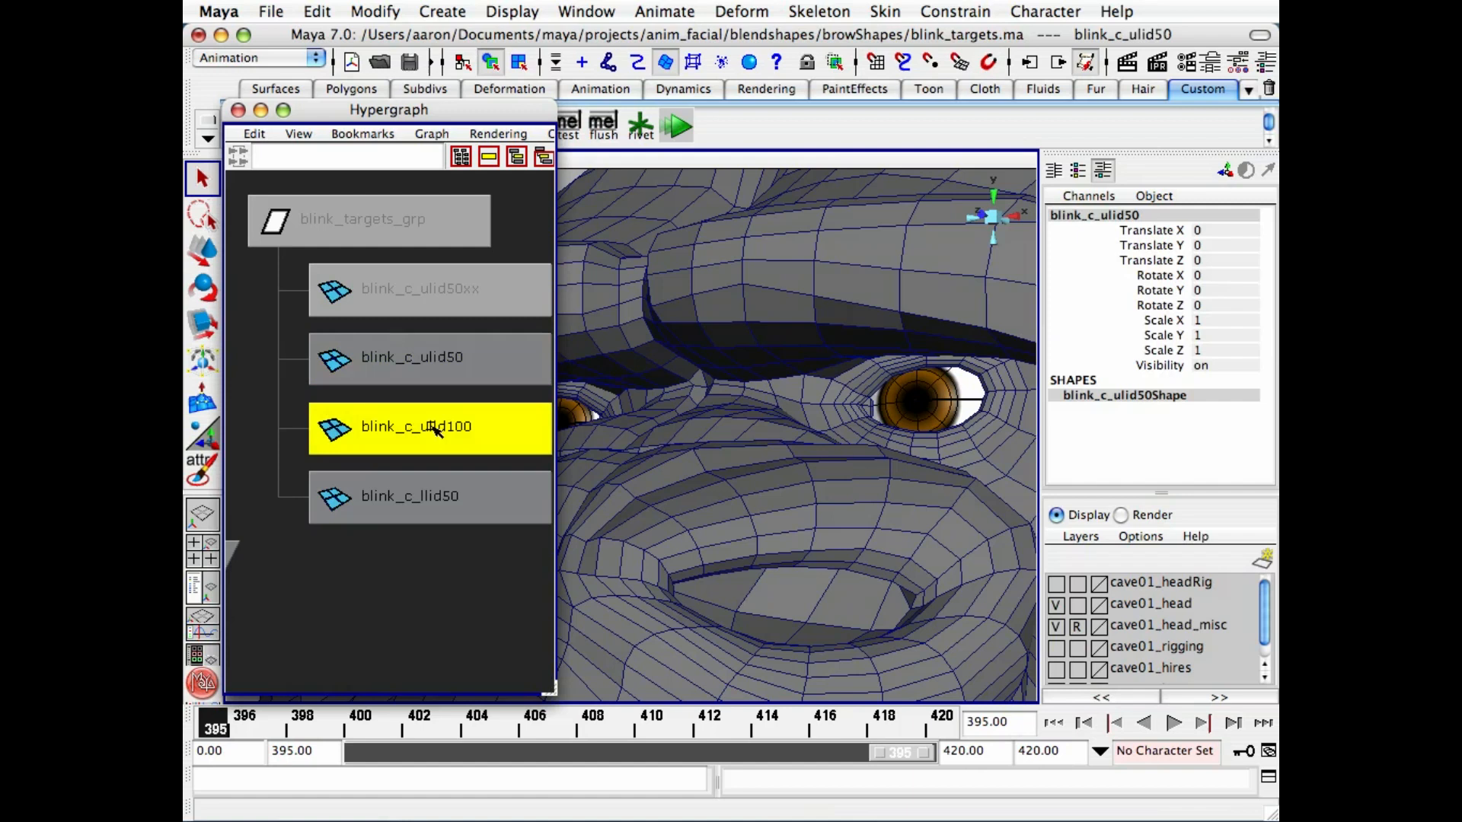
click(427, 579)
- Select blink_c_ulid50, add blink_c_ulid100, and add the cave01_head_geo mesh last as the base shape
click(431, 358)
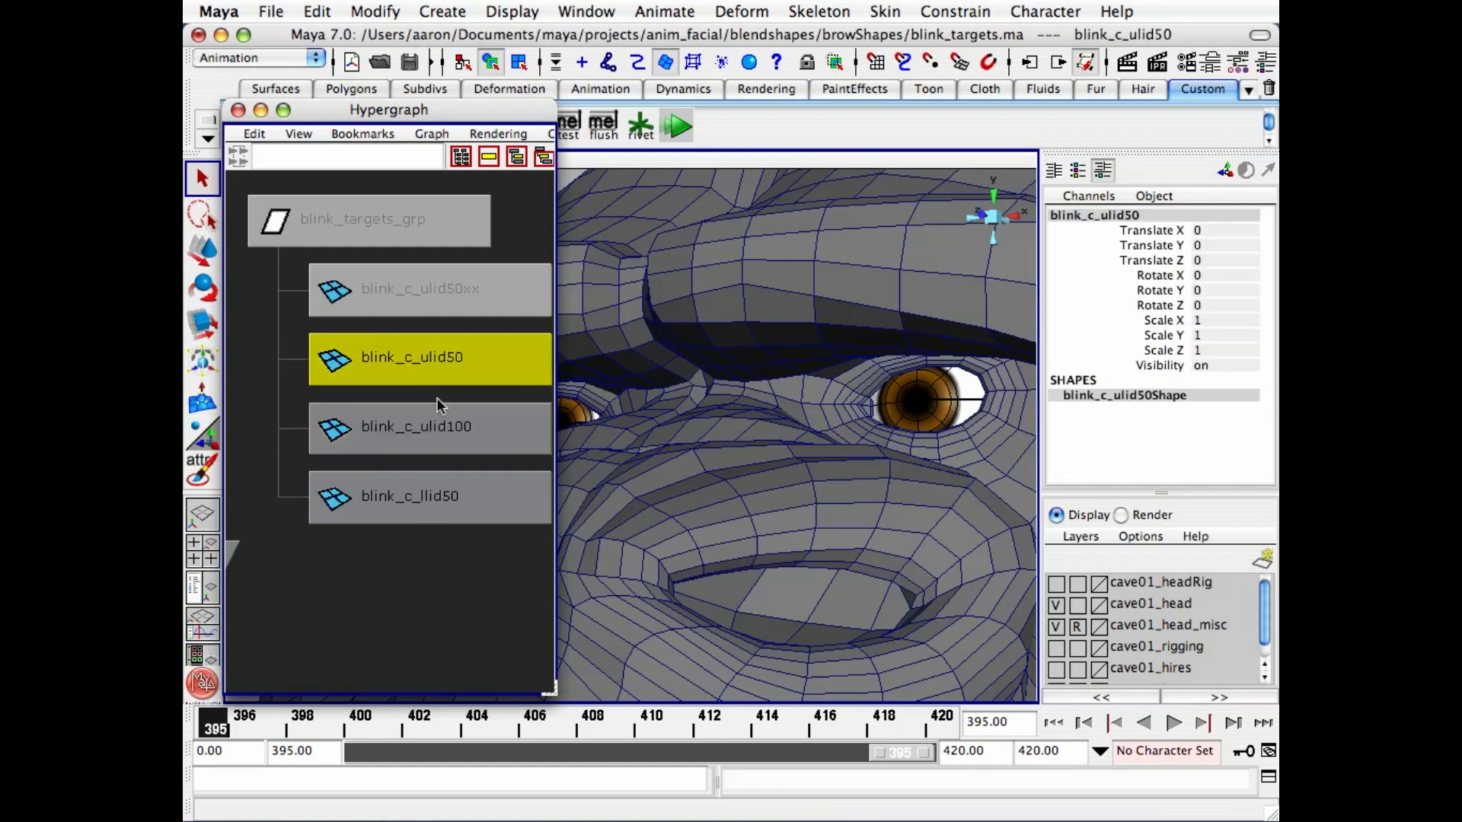
shift+click(436, 426)
scroll(392, 466, down, 2)
alt+middle_drag(392, 466, 540, 429)
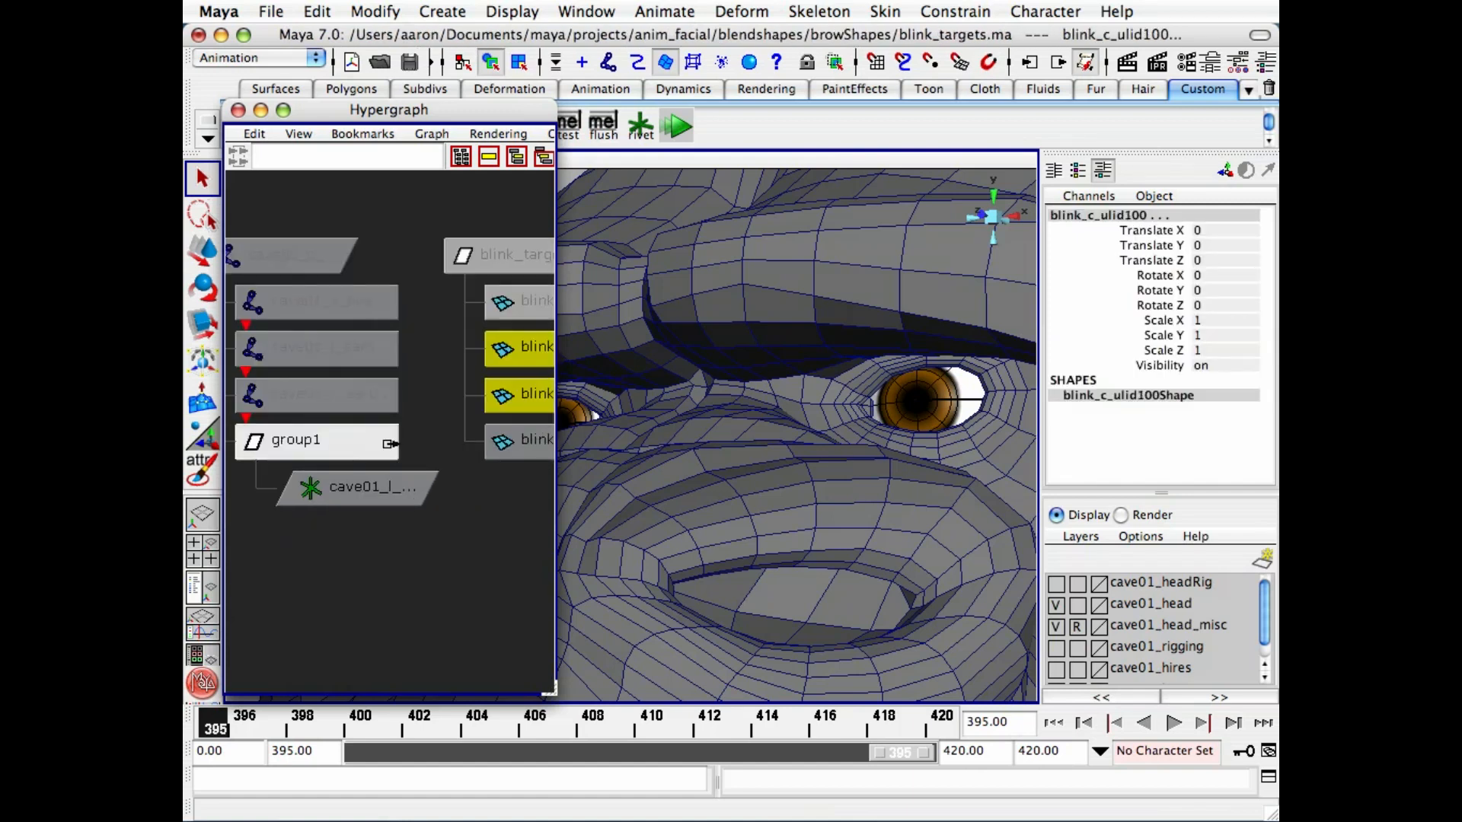
click(735, 481)
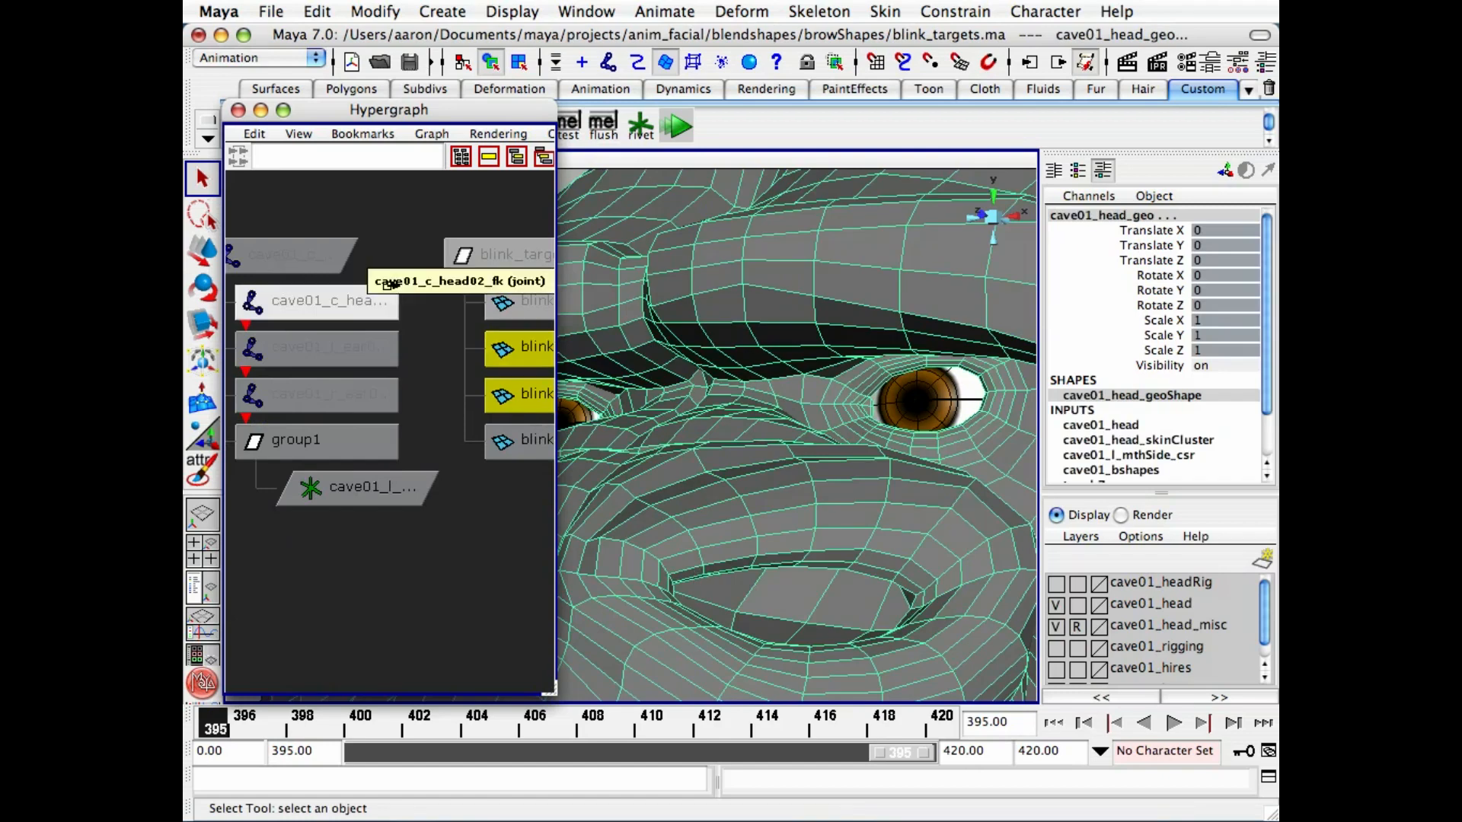
- Open the Create Blend Shape options and reset the settings
click(239, 111)
click(761, 17)
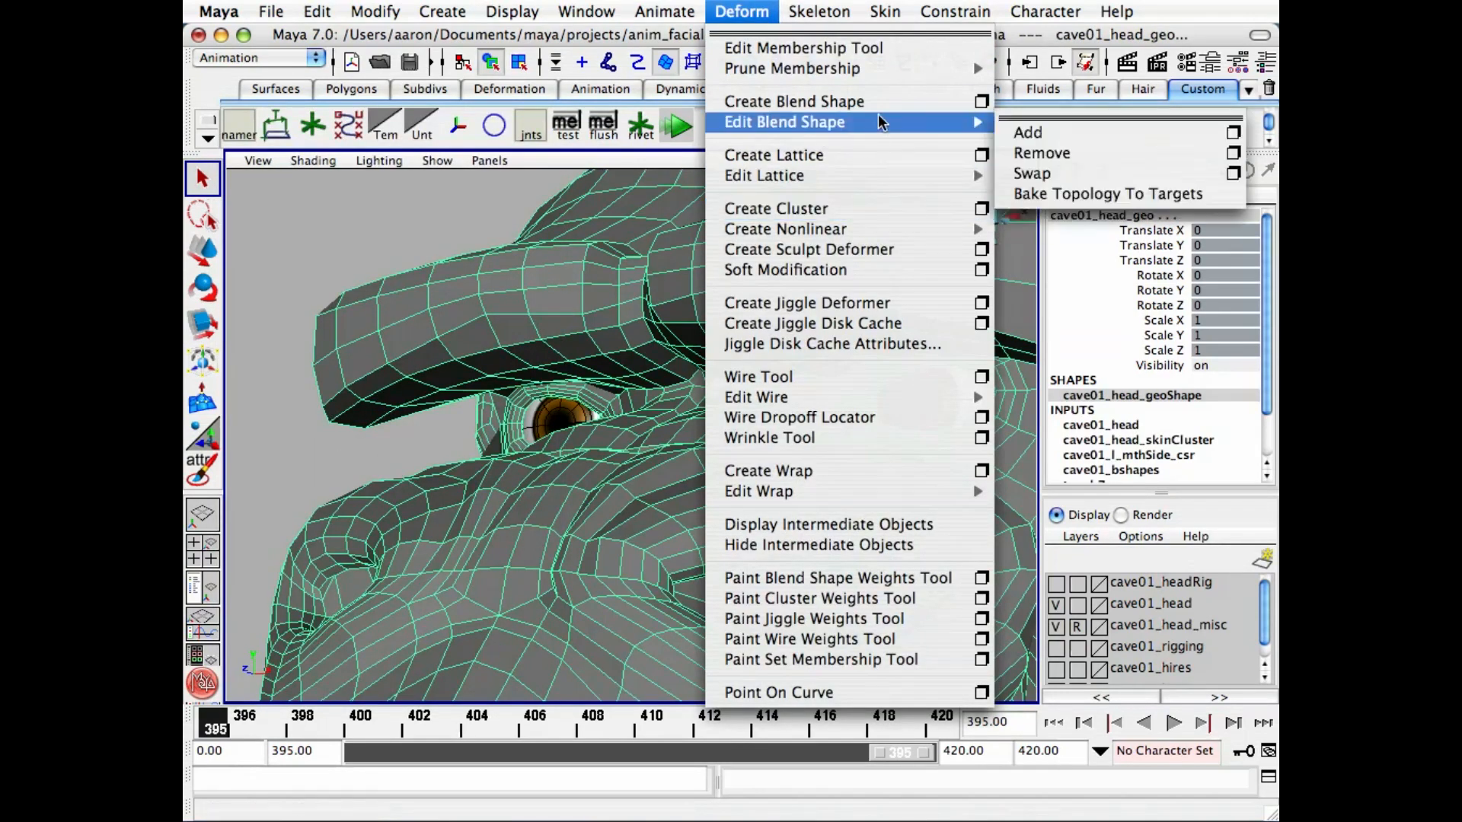
click(982, 102)
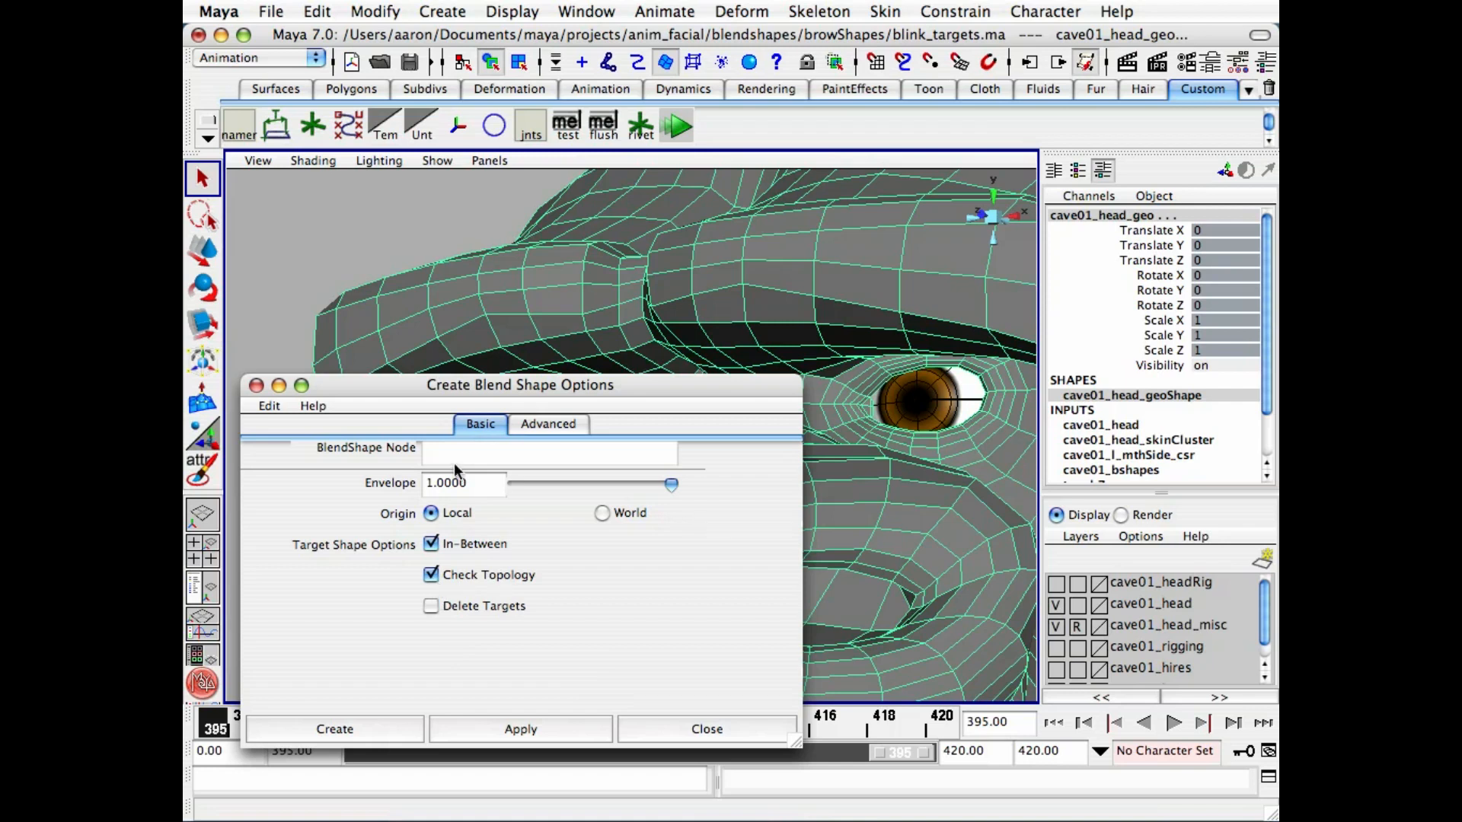
click(274, 406)
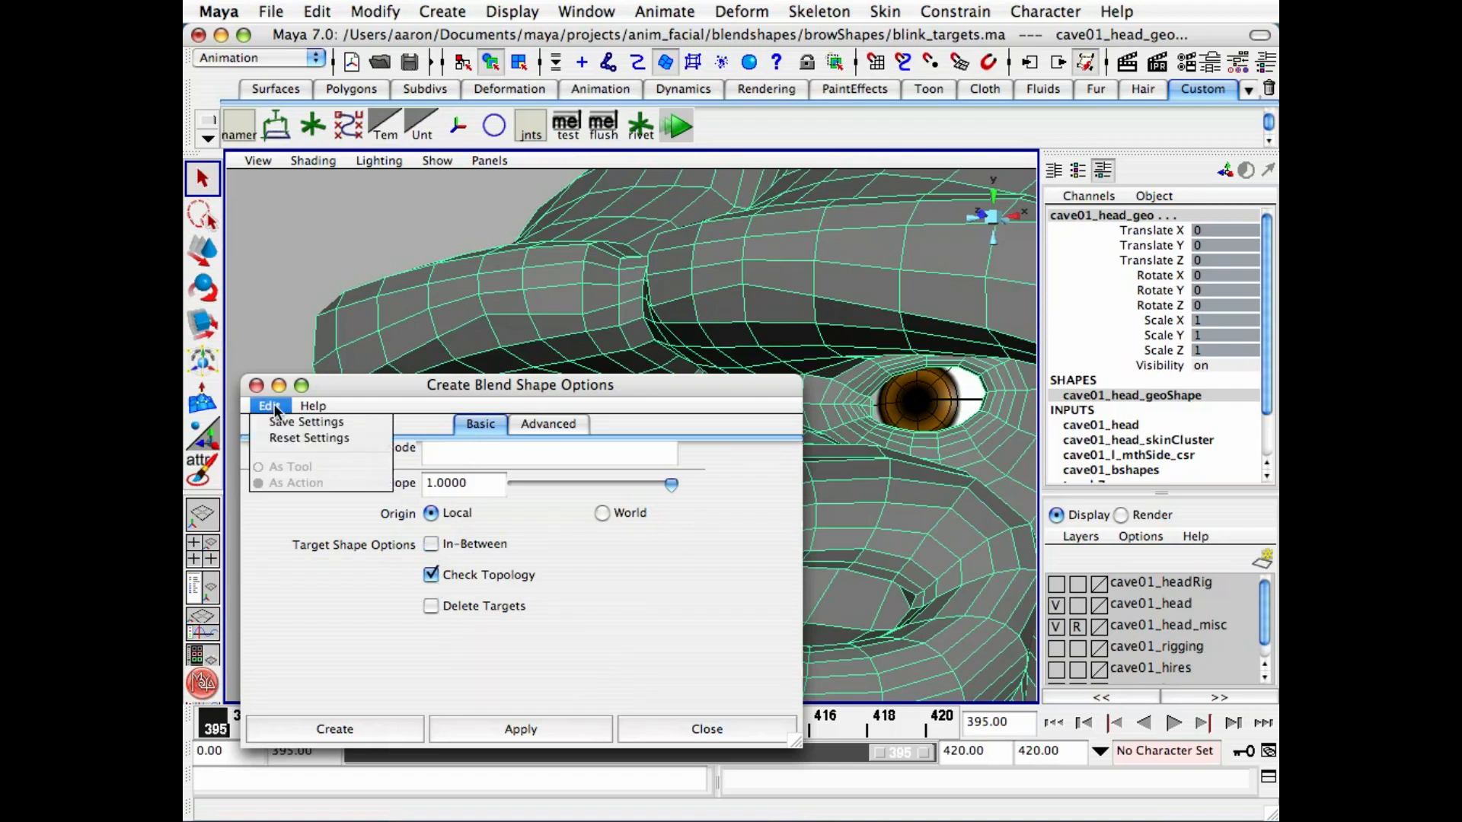
click(274, 430)
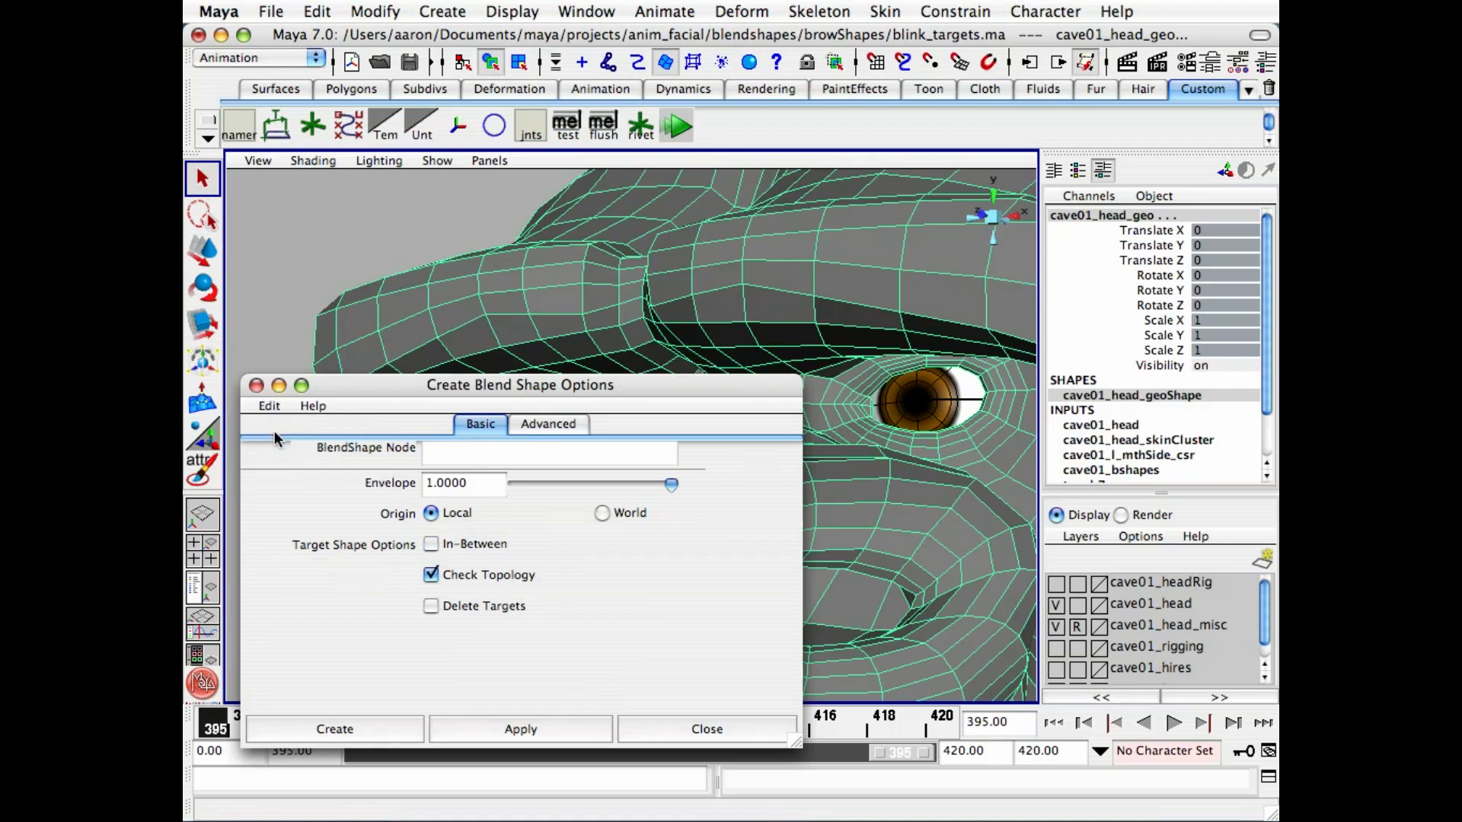
- Set the blend shape's deformation order to Default
click(471, 453)
click(564, 424)
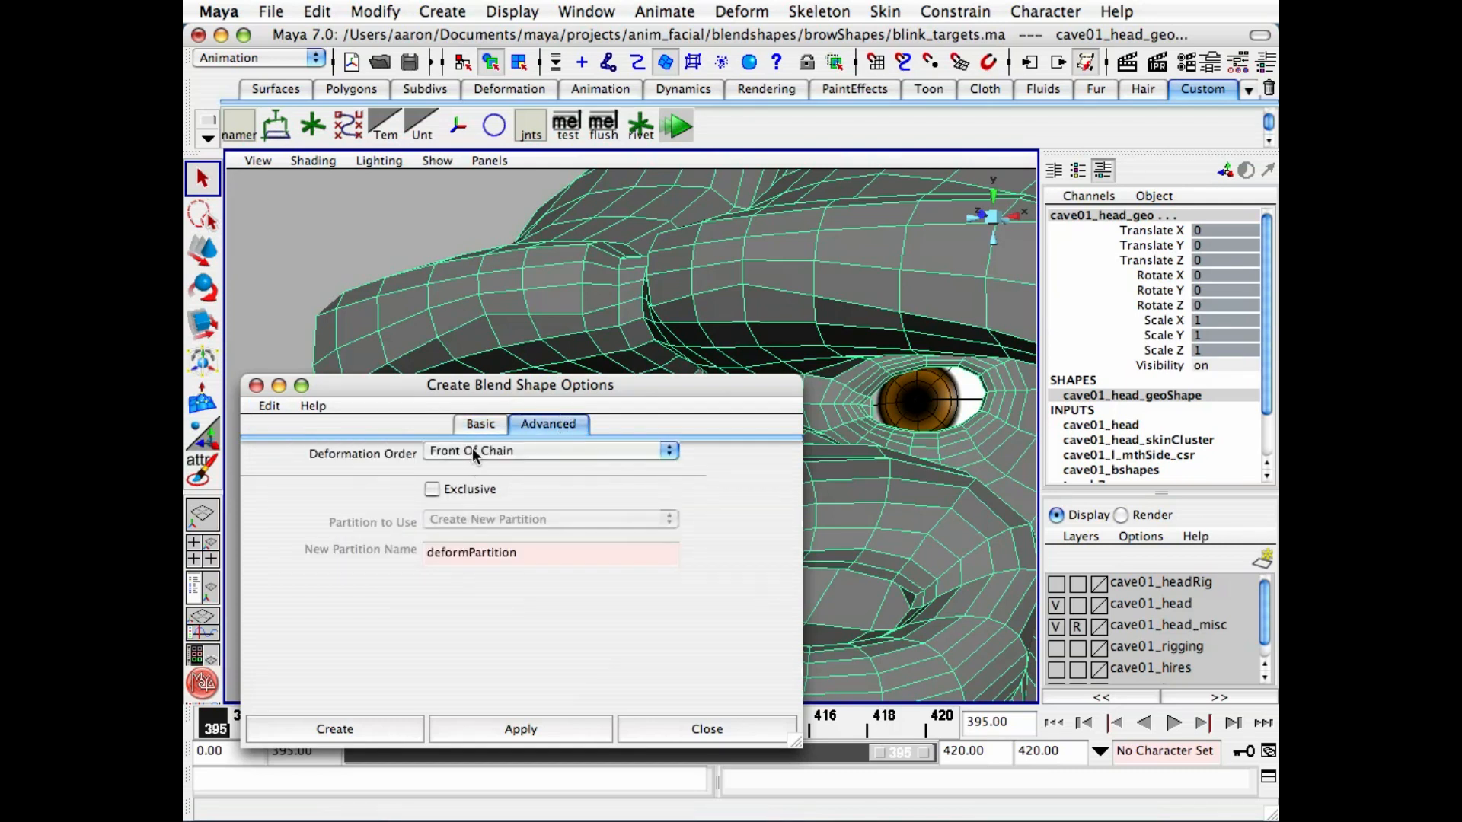
click(496, 450)
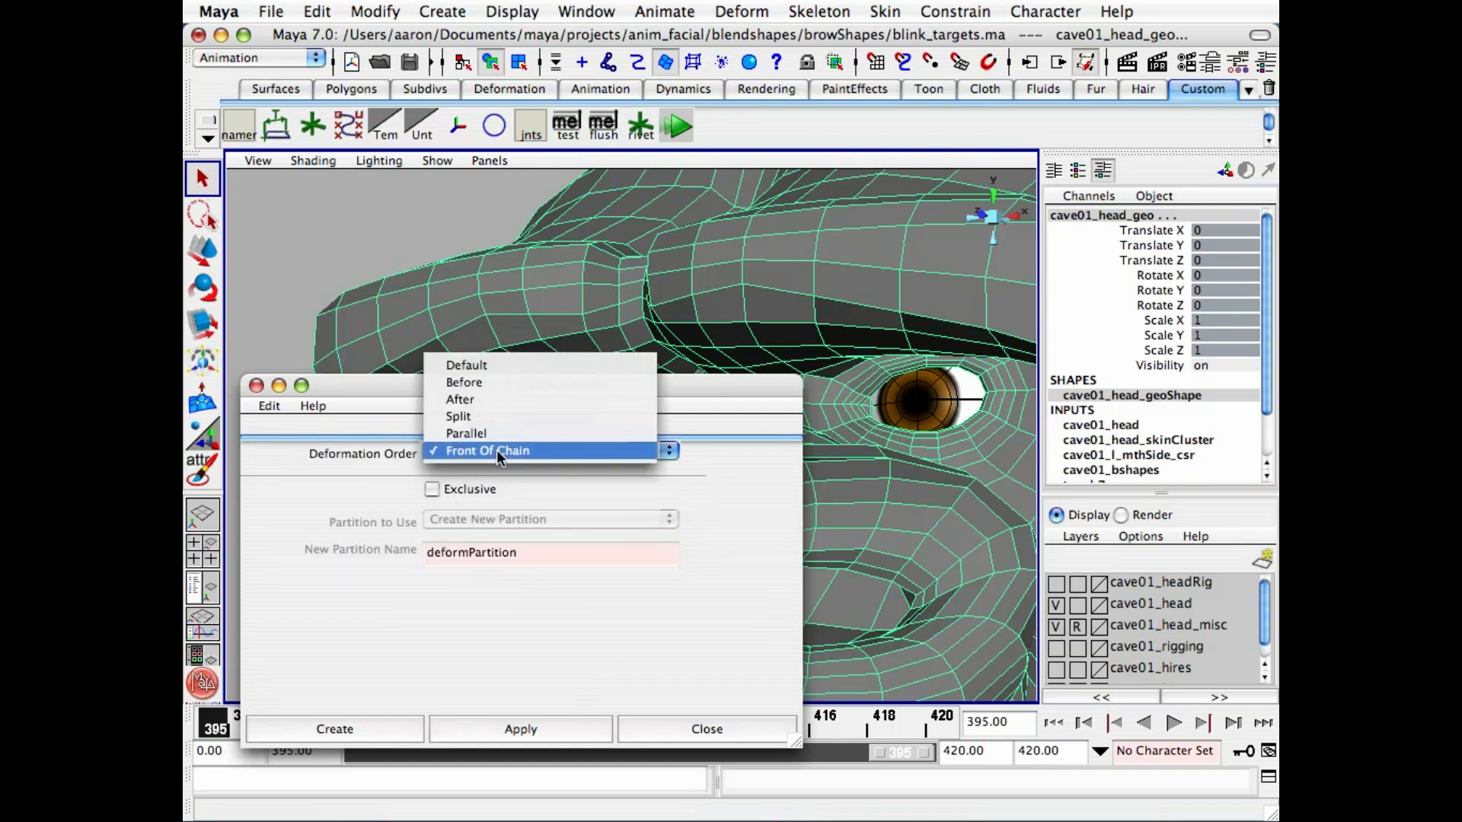
click(491, 369)
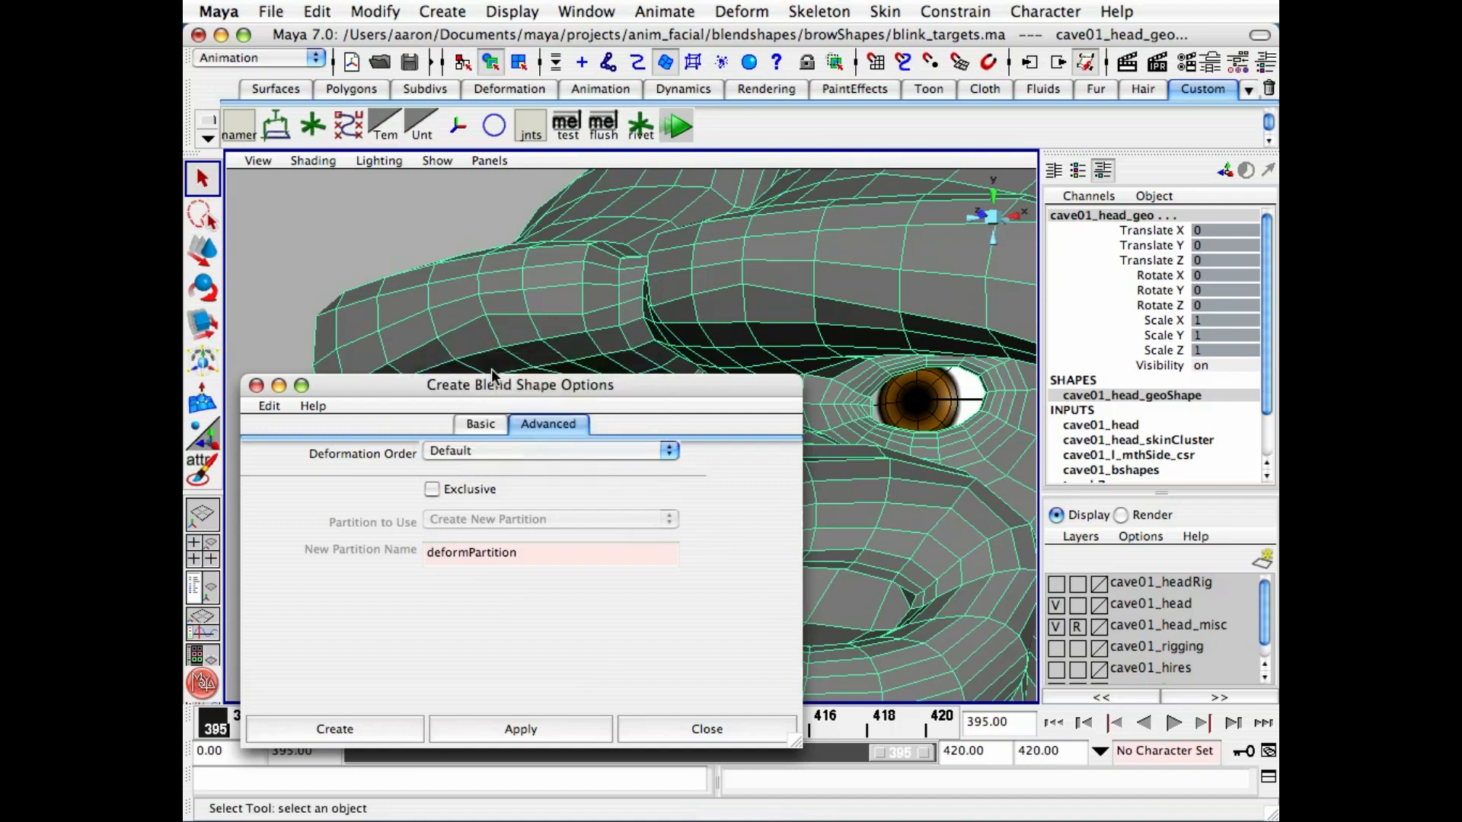
- Create the blend shape on the head with the node name cave01_eyelids and the In-Between option enabled
click(478, 427)
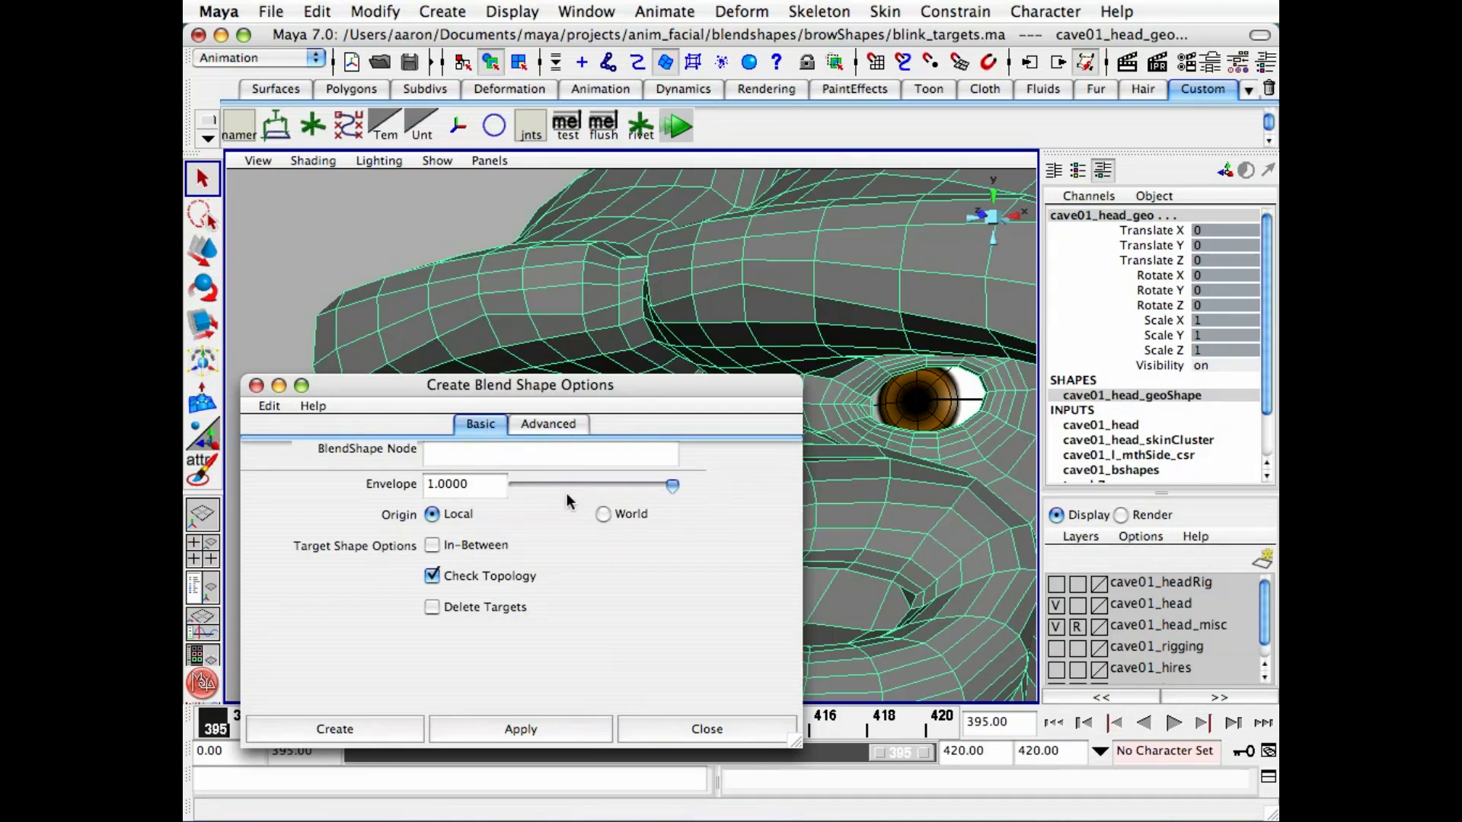
click(477, 452)
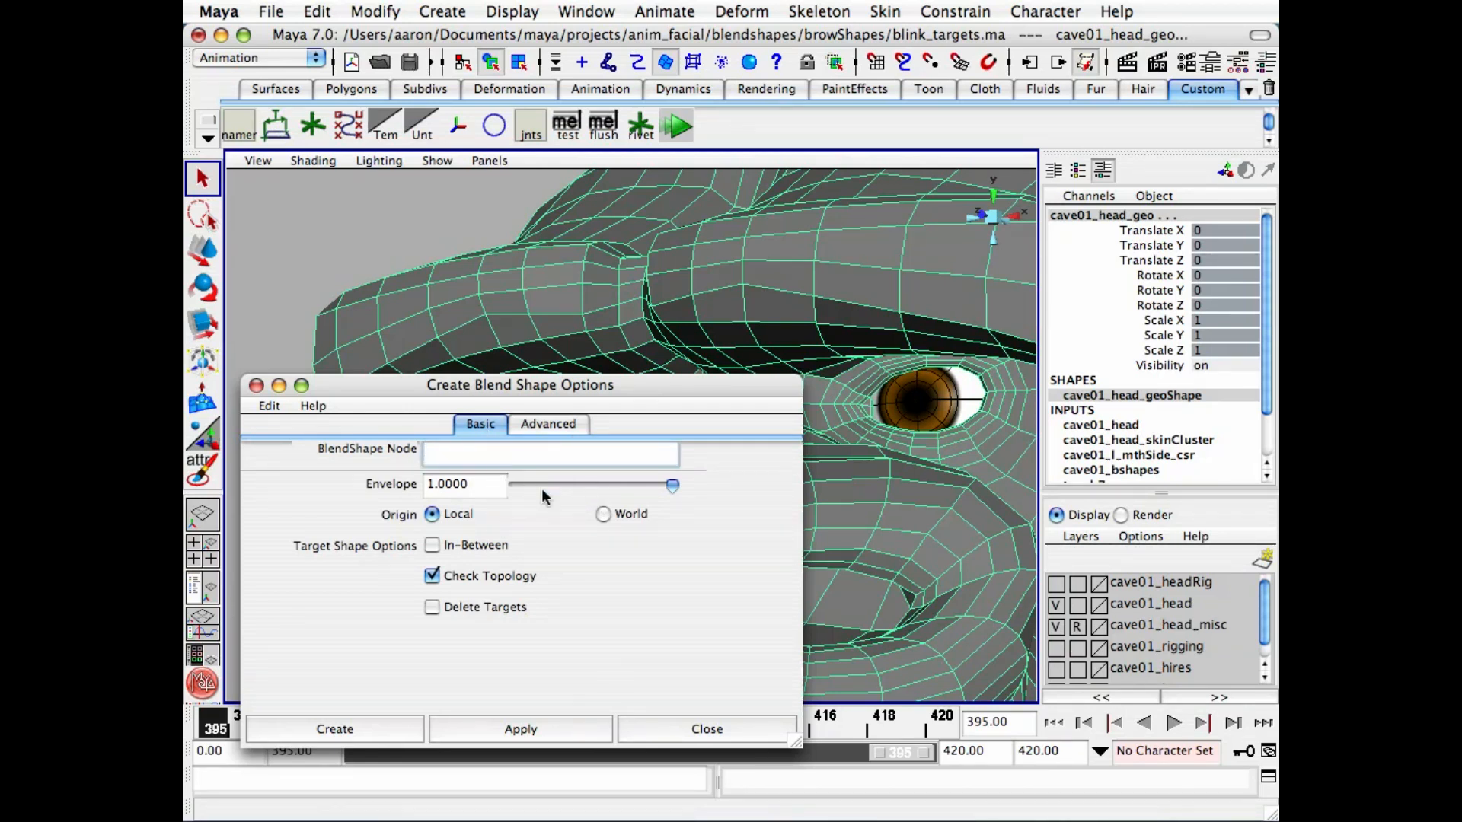
text(cave01_eyeli)
click(433, 545)
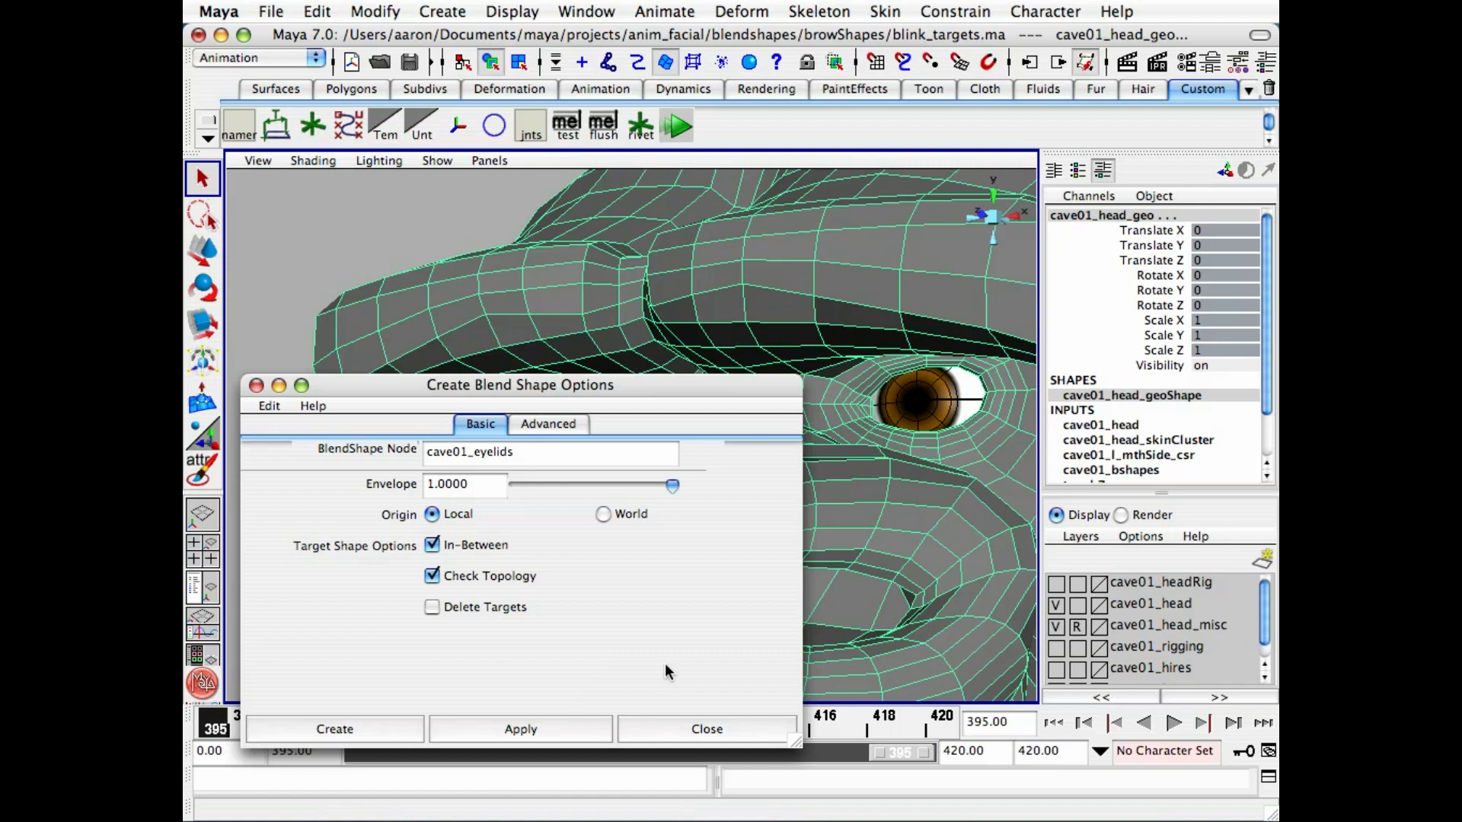
click(355, 726)
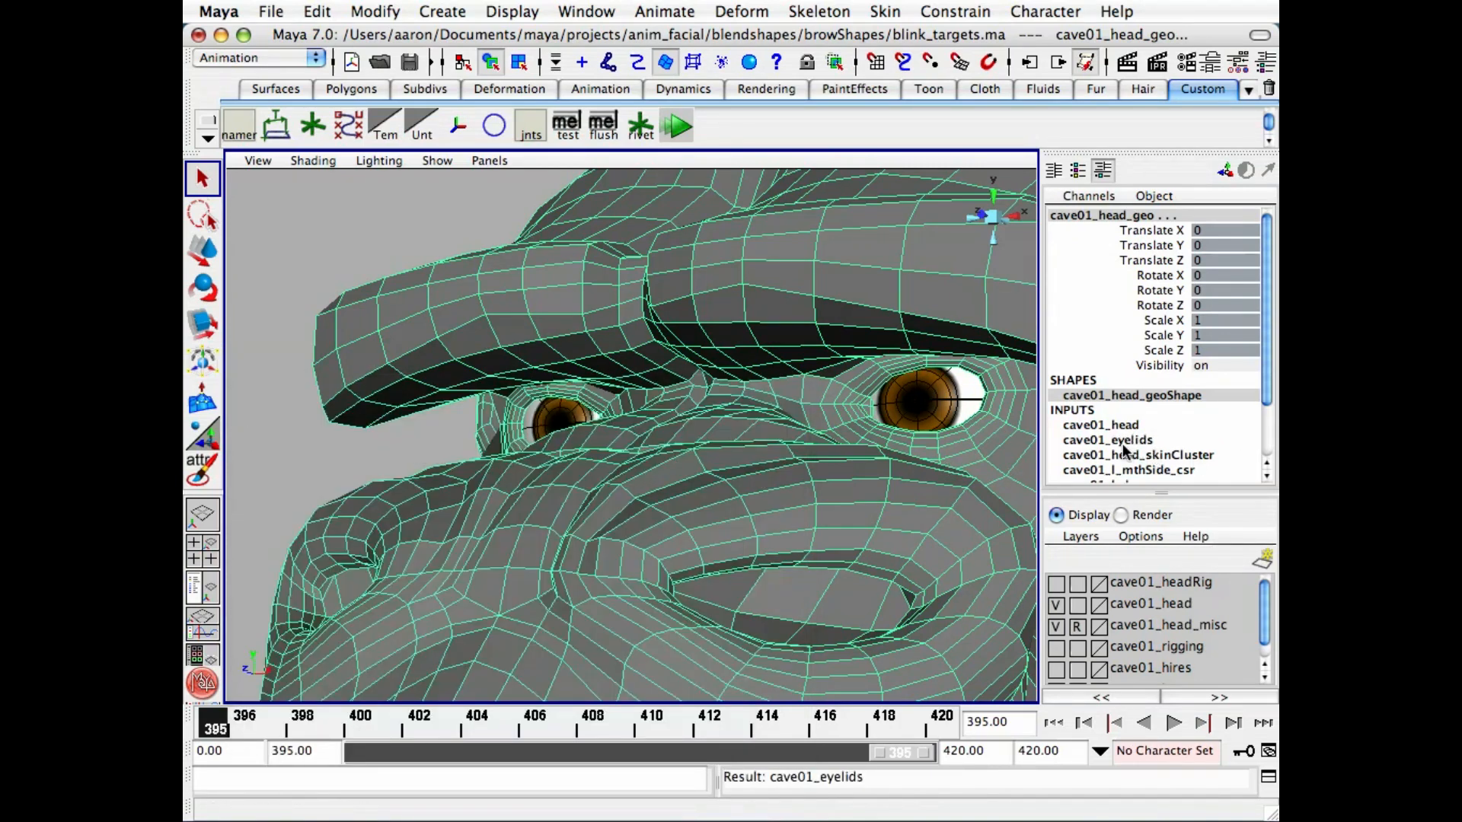
- Test the blink_c_ulid100 weight of the cave01_eyelids blend shape and inspect the upper lid from the side
click(1181, 442)
scroll(1189, 463, down, 3)
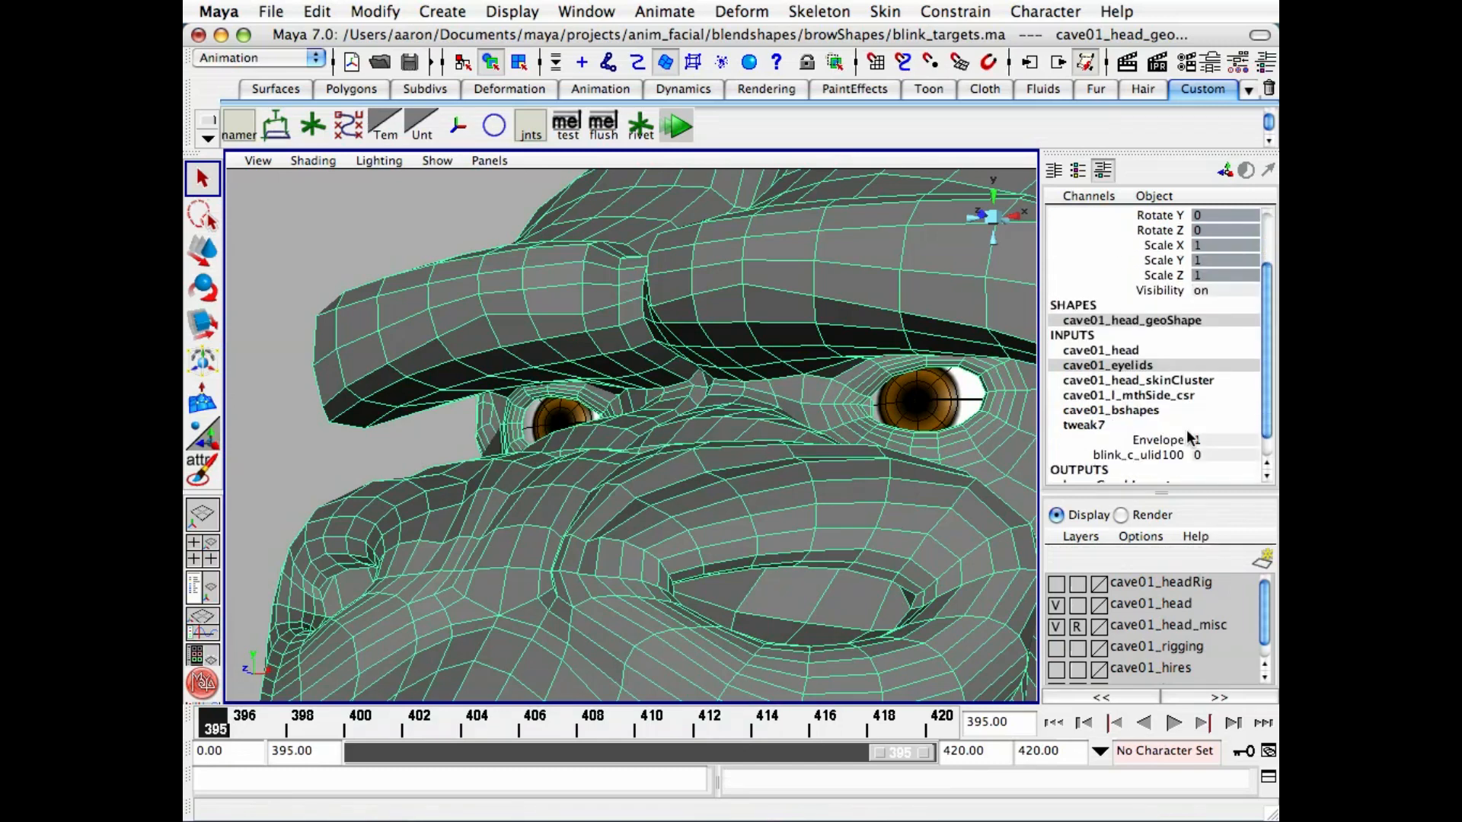
click(1153, 456)
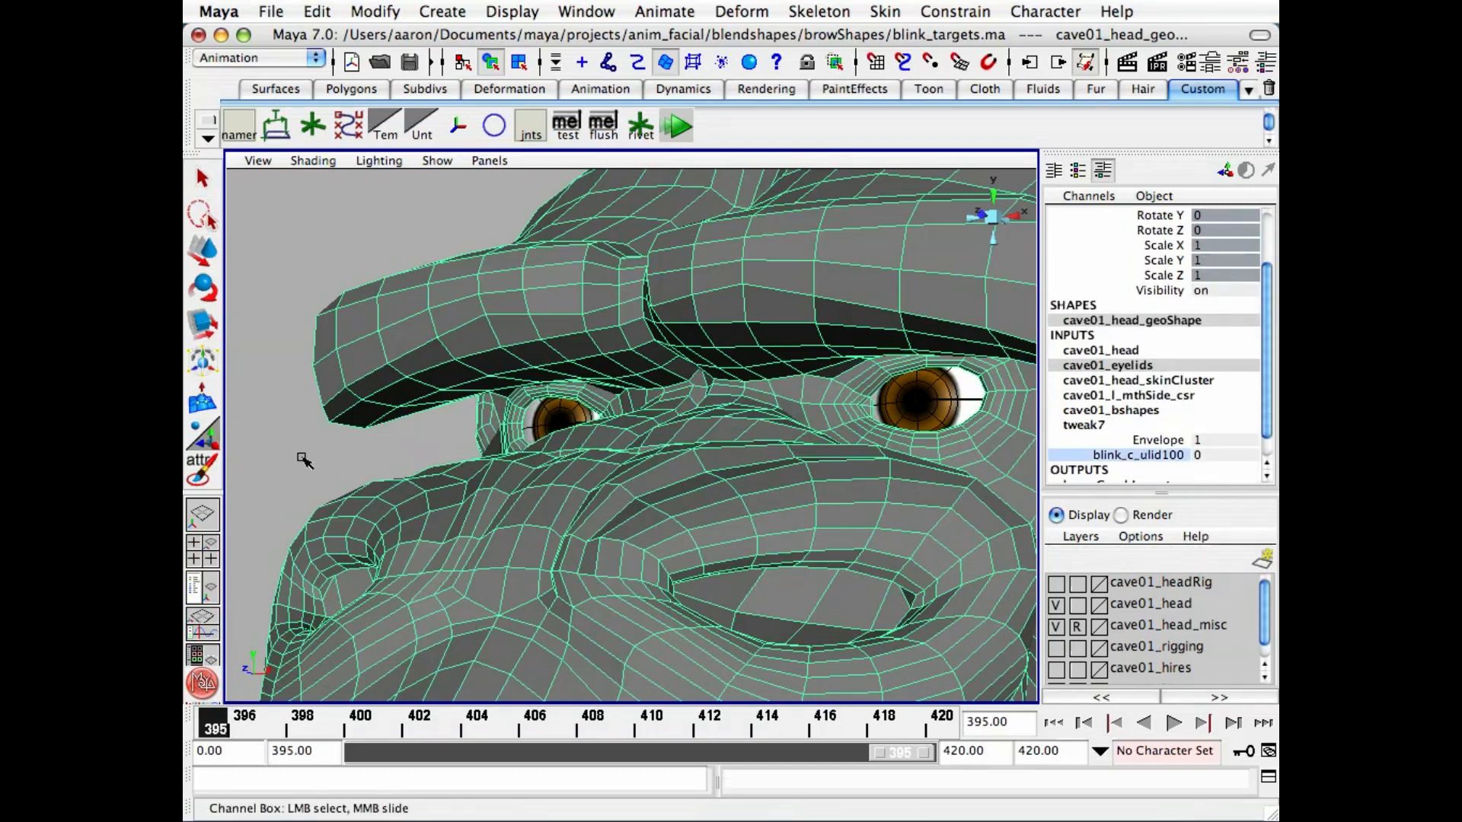
mouse_move(300, 457)
middle_down()
mouse_move(314, 454)
mouse_move(276, 452)
middle_up()
alt+drag(670, 381, 593, 357)
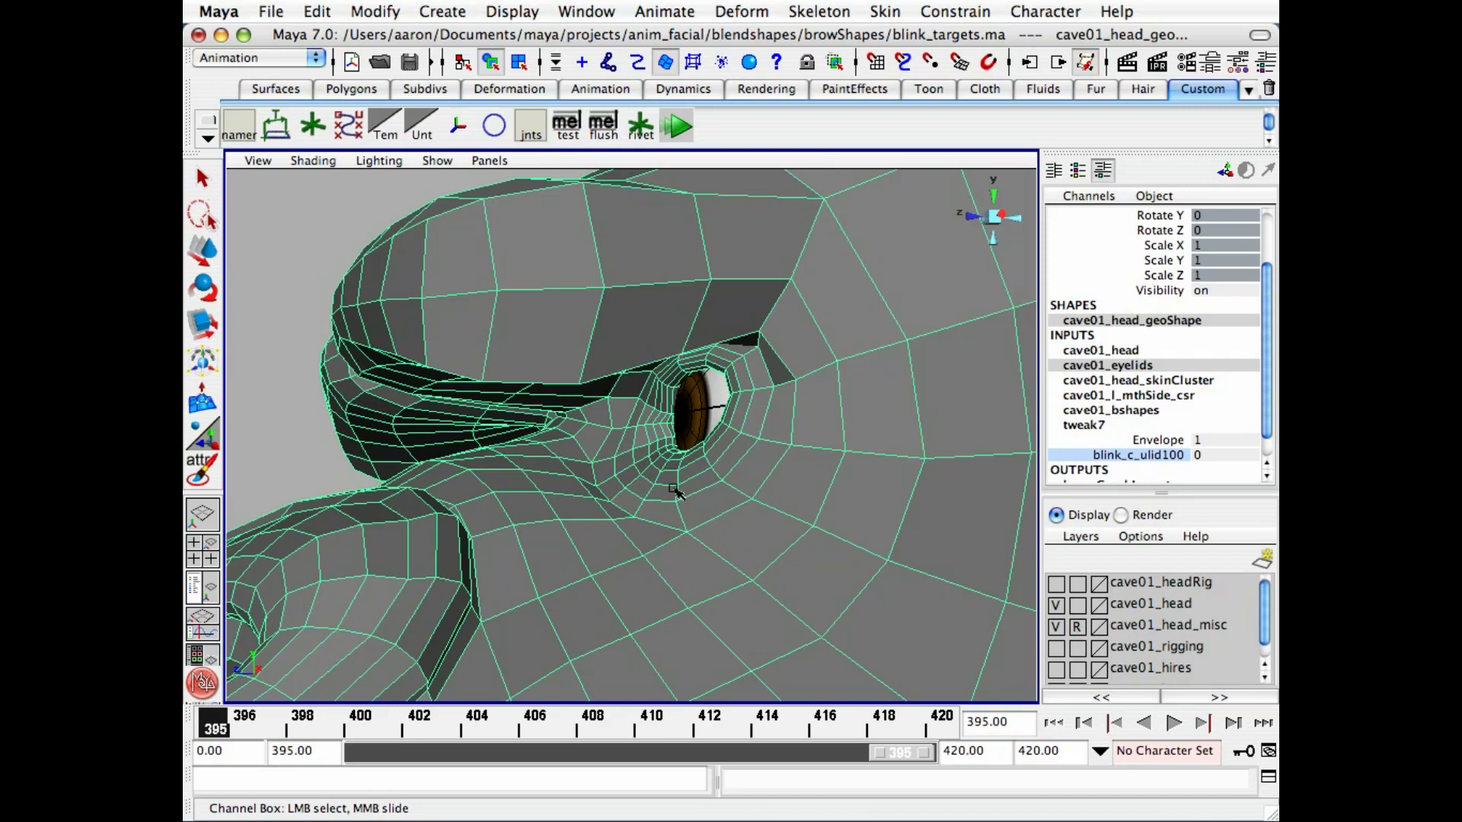
- Select the lower-lid target blink_c_llid50 in the Hypergraph and add the head mesh to the selection last
mouse_move(640, 397)
alt+mouse_down()
mouse_move(639, 370)
mouse_move(664, 385)
alt+mouse_up()
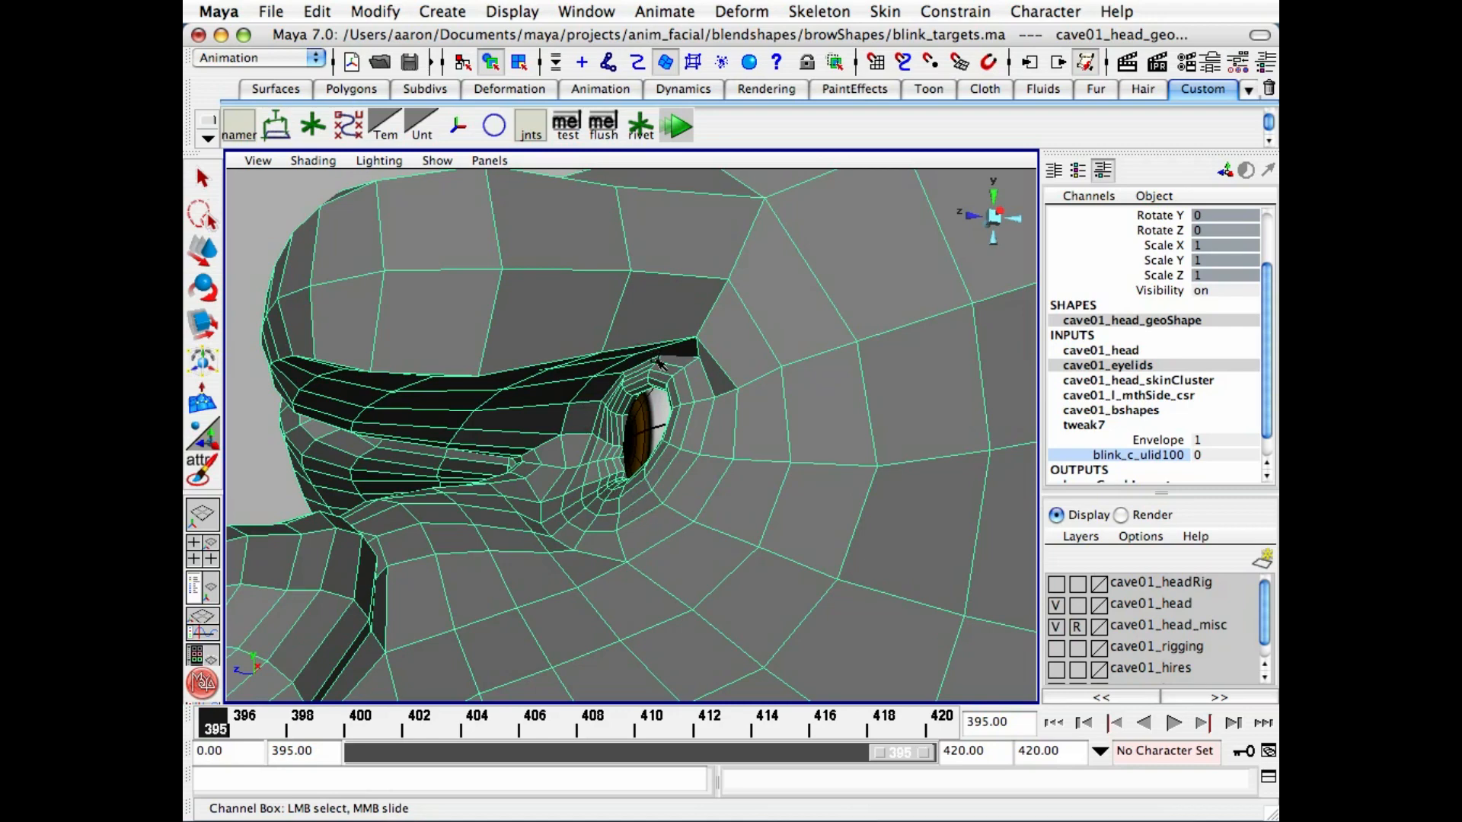
mouse_move(647, 366)
alt+mouse_down()
mouse_move(659, 360)
mouse_move(636, 364)
alt+mouse_up()
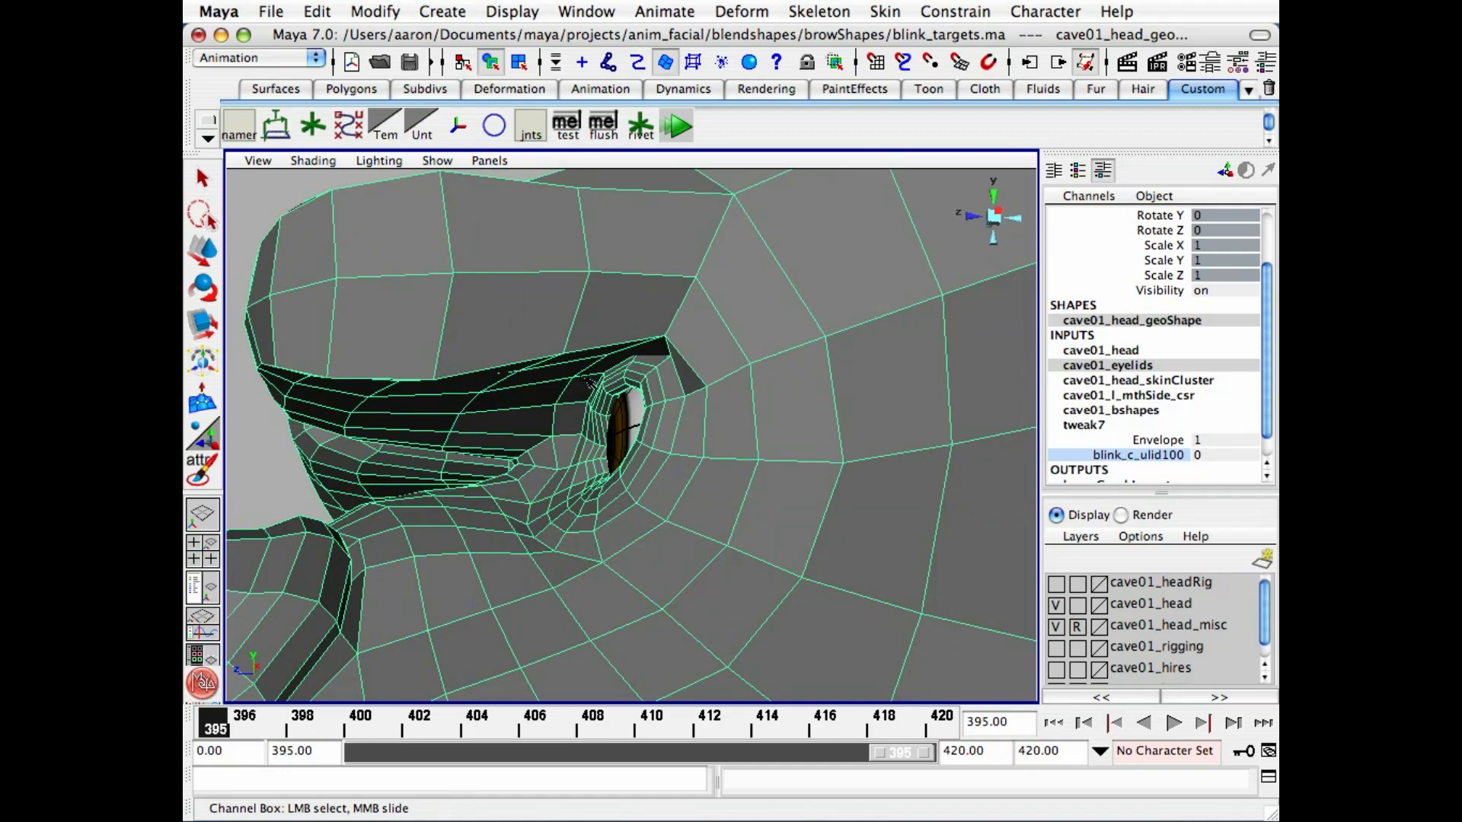
alt+drag(733, 414, 741, 396)
alt+right_drag(741, 396, 686, 384)
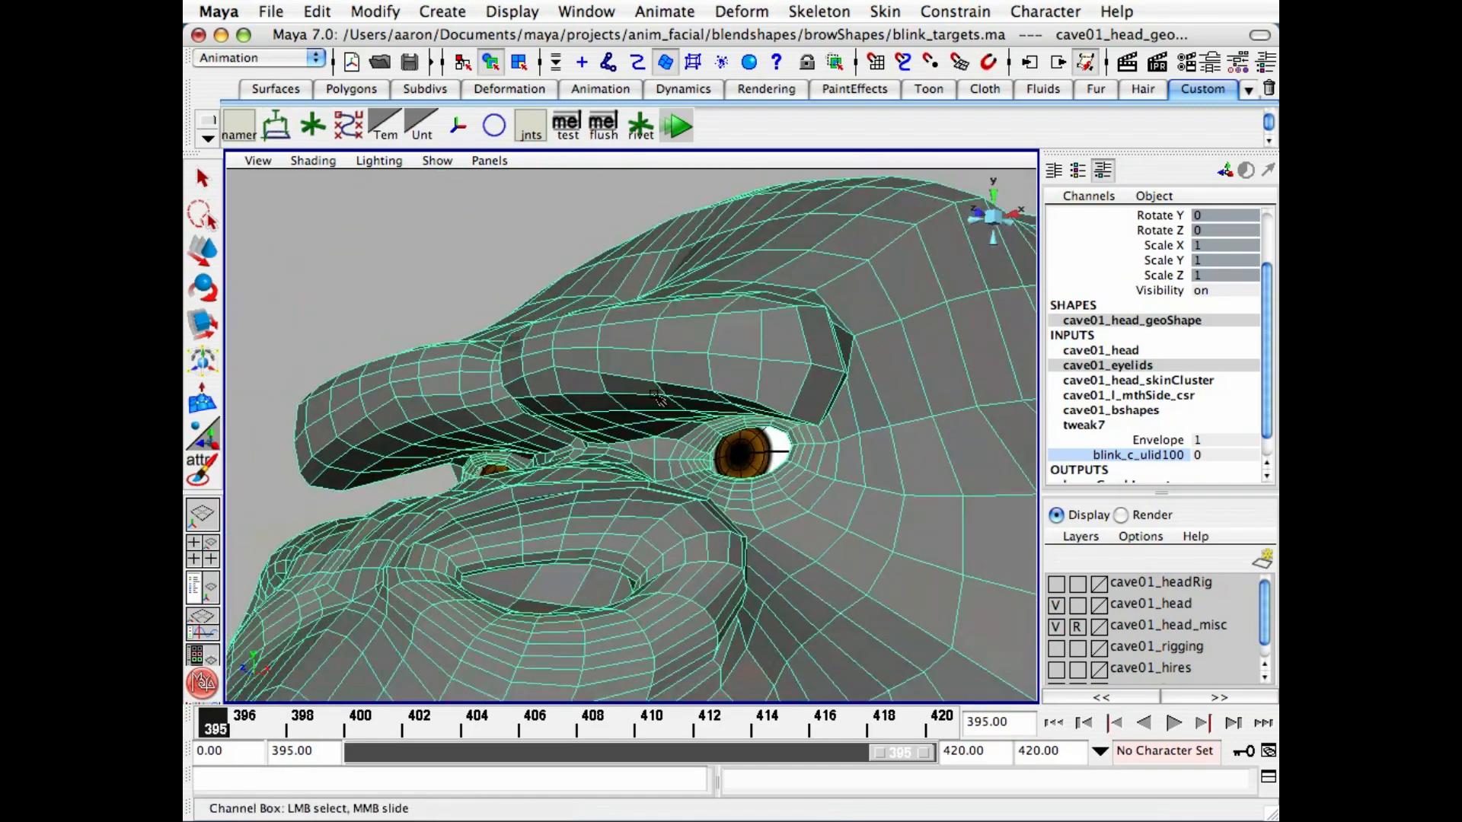
alt+middle_drag(685, 385, 693, 371)
click(405, 264)
key(h)
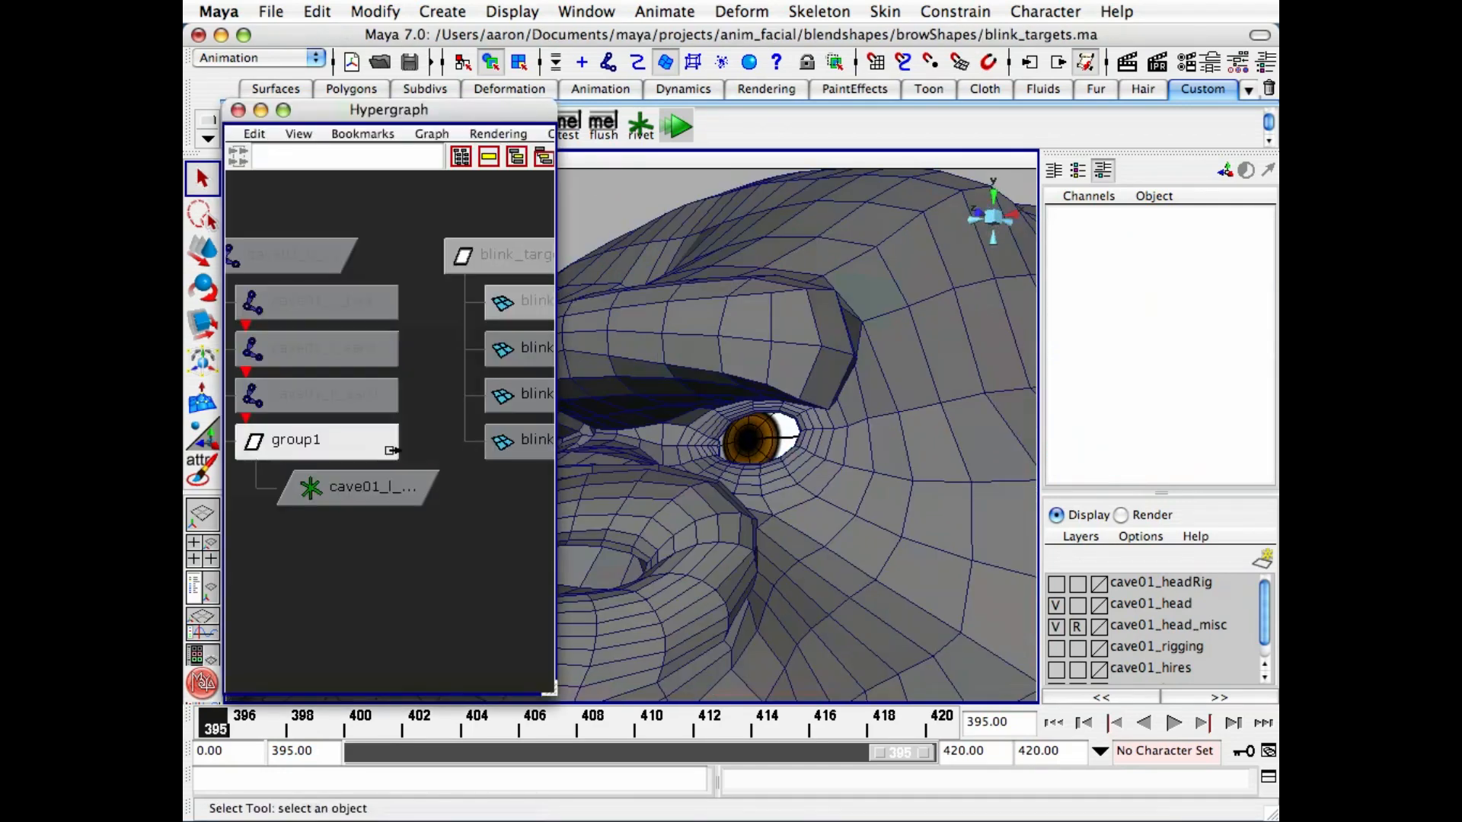
alt+middle_drag(466, 449, 335, 425)
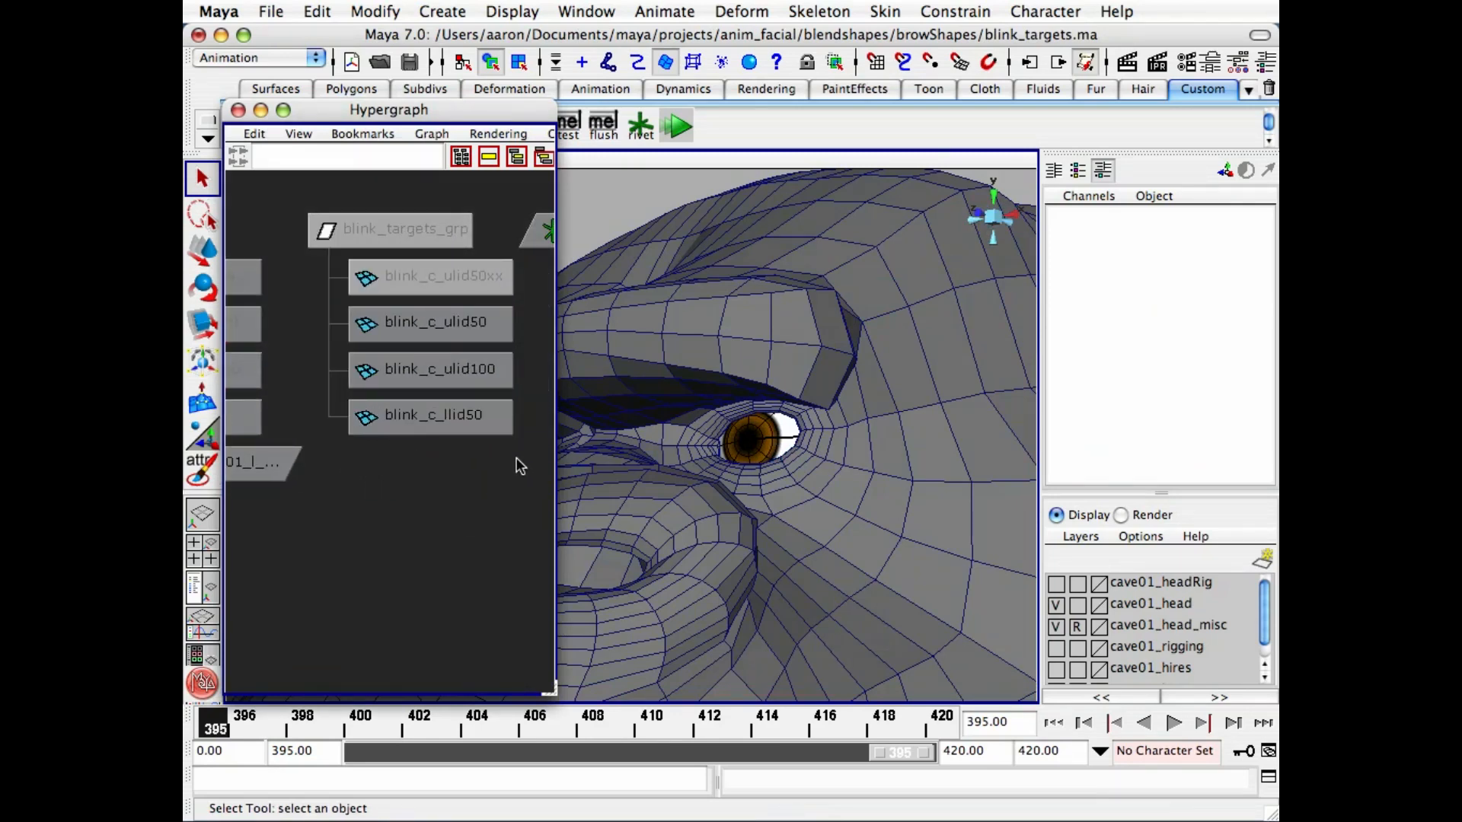
click(454, 413)
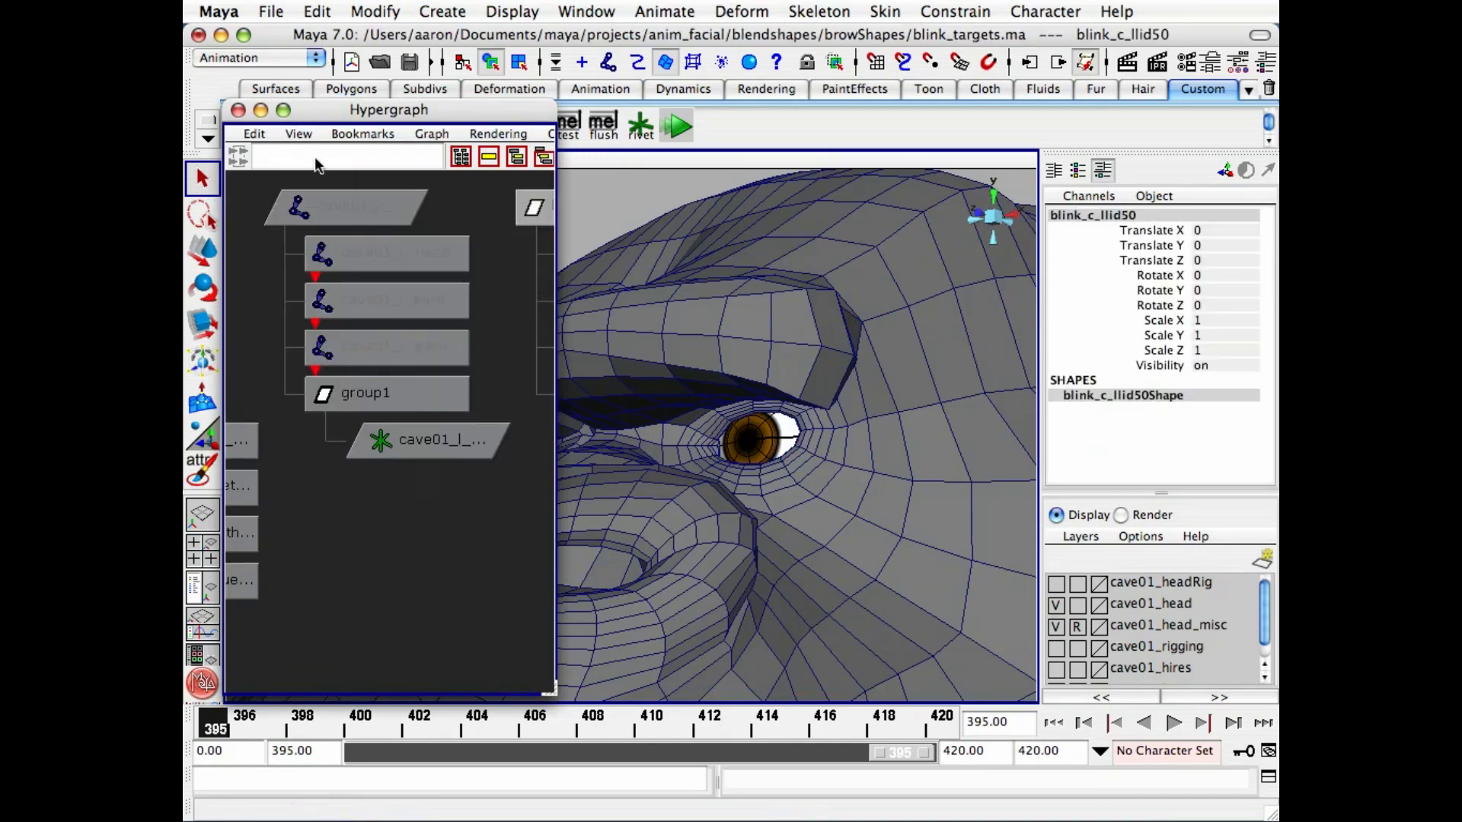
click(238, 110)
click(888, 524)
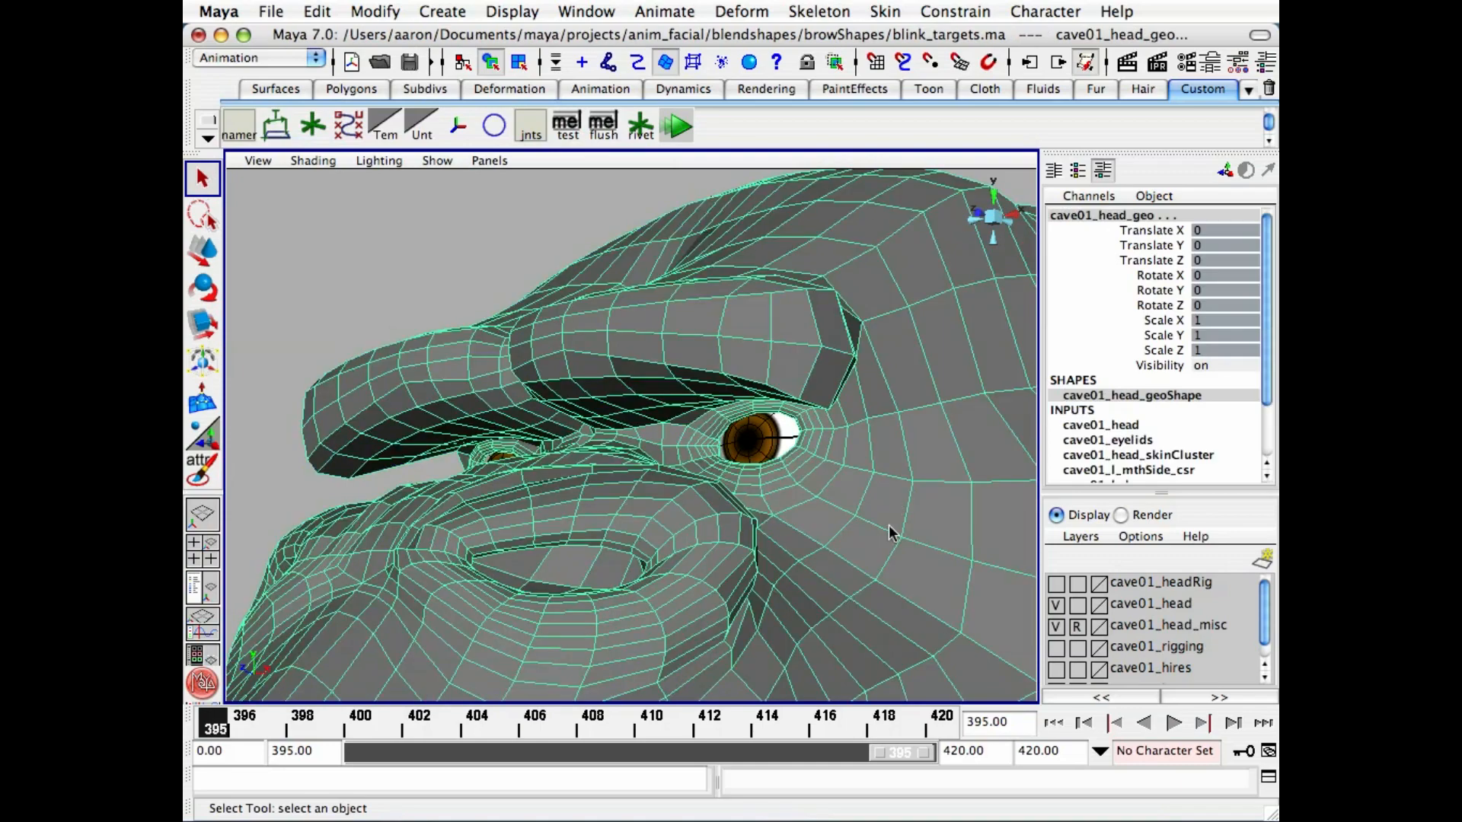
- Add the selected lower-lid target to the existing cave01_eyelids blend shape through the Add Blend Shape Target options, with Specify Node enabled
alt+drag(889, 523, 822, 384)
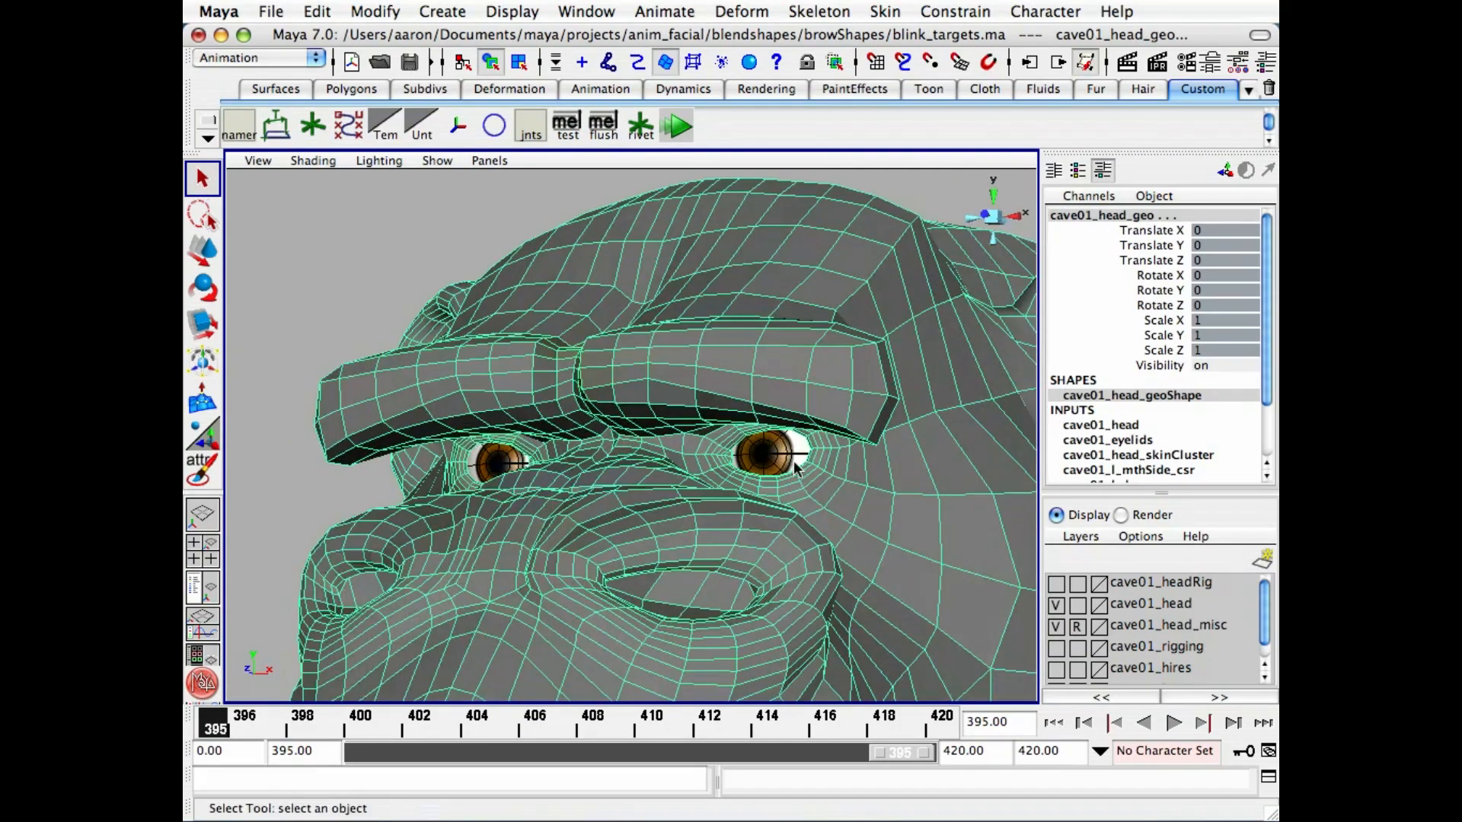
click(750, 11)
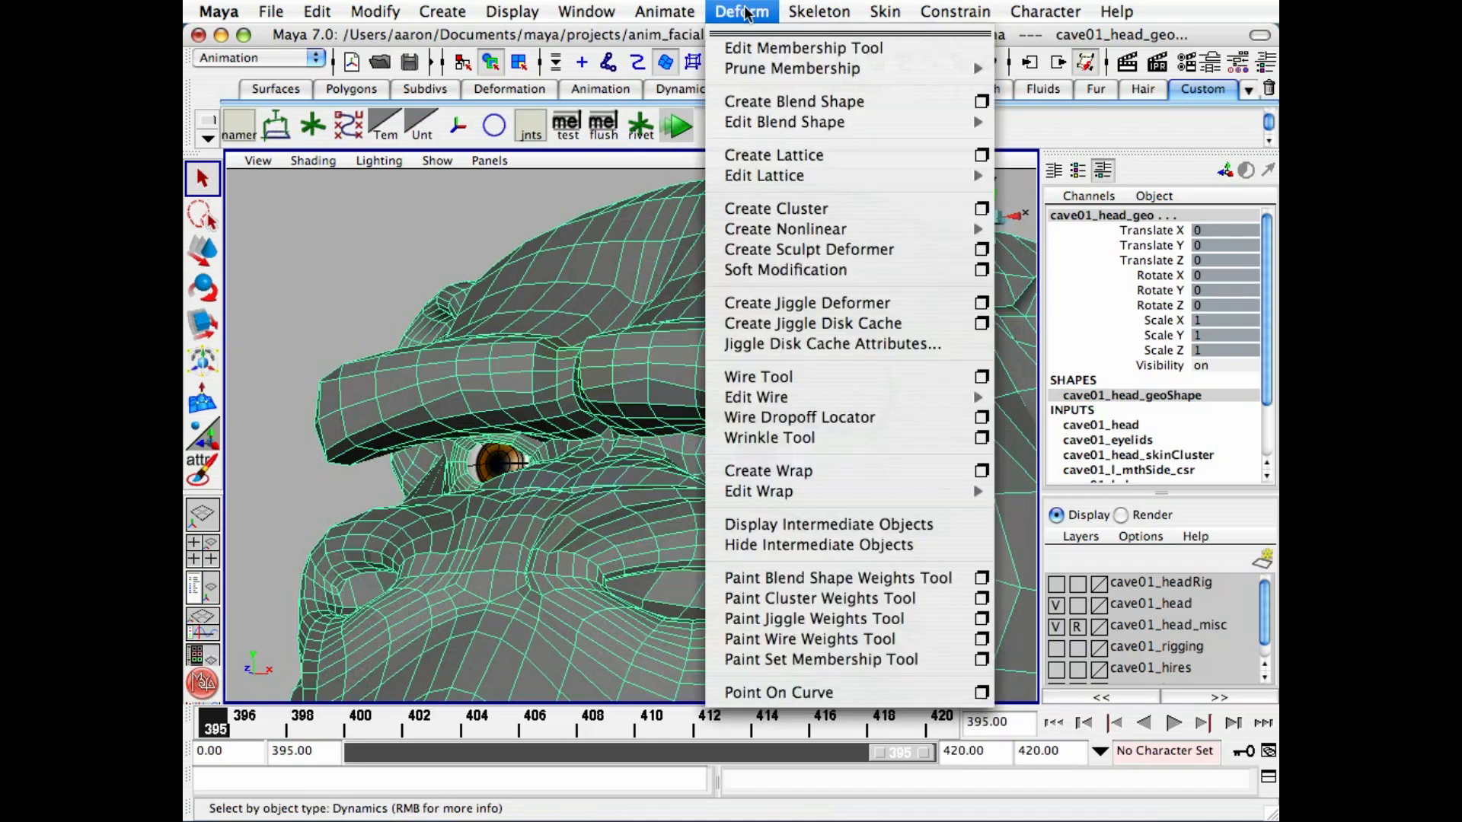
mouse_move(854, 122)
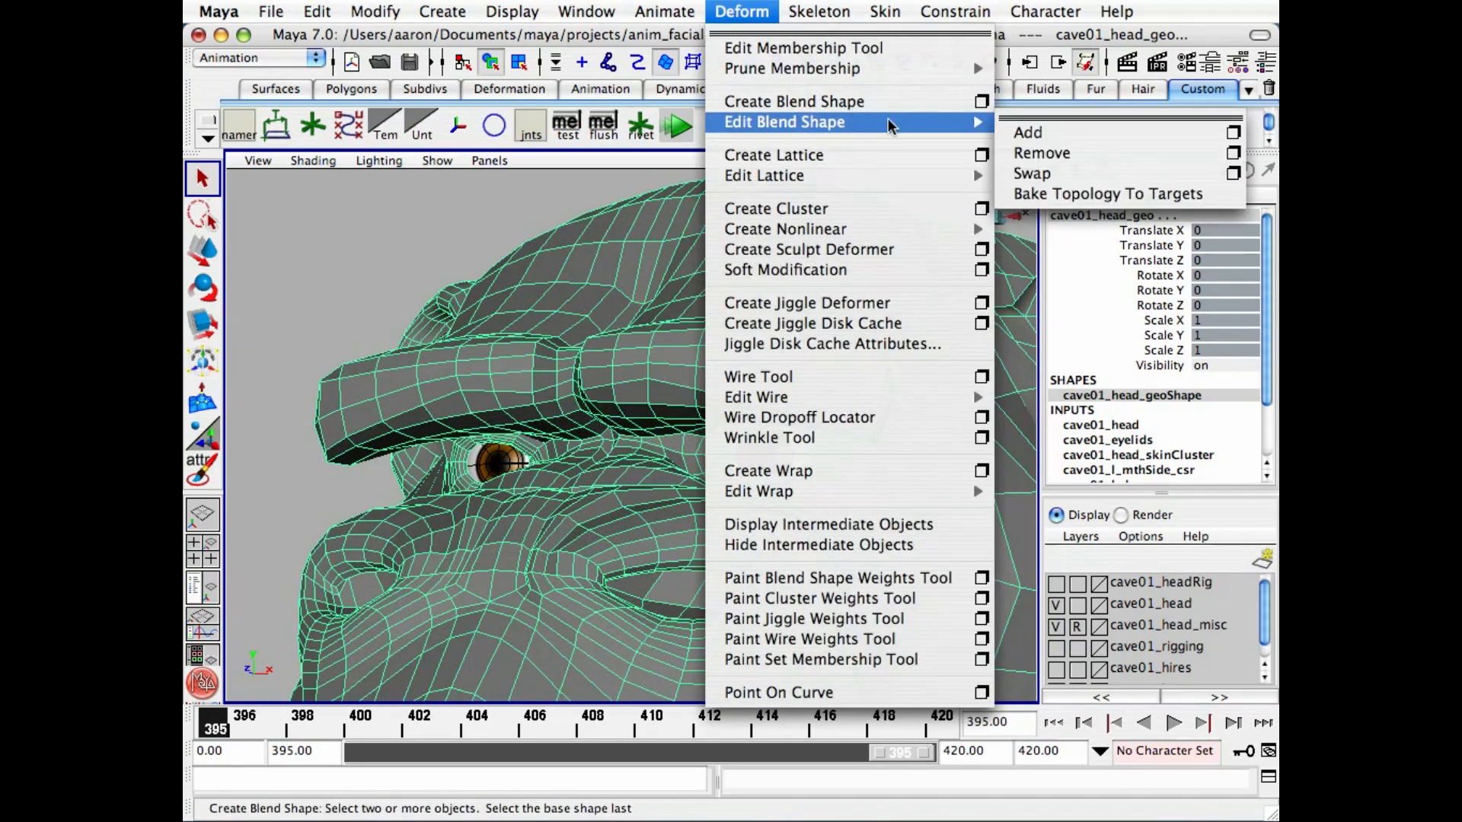
click(1233, 132)
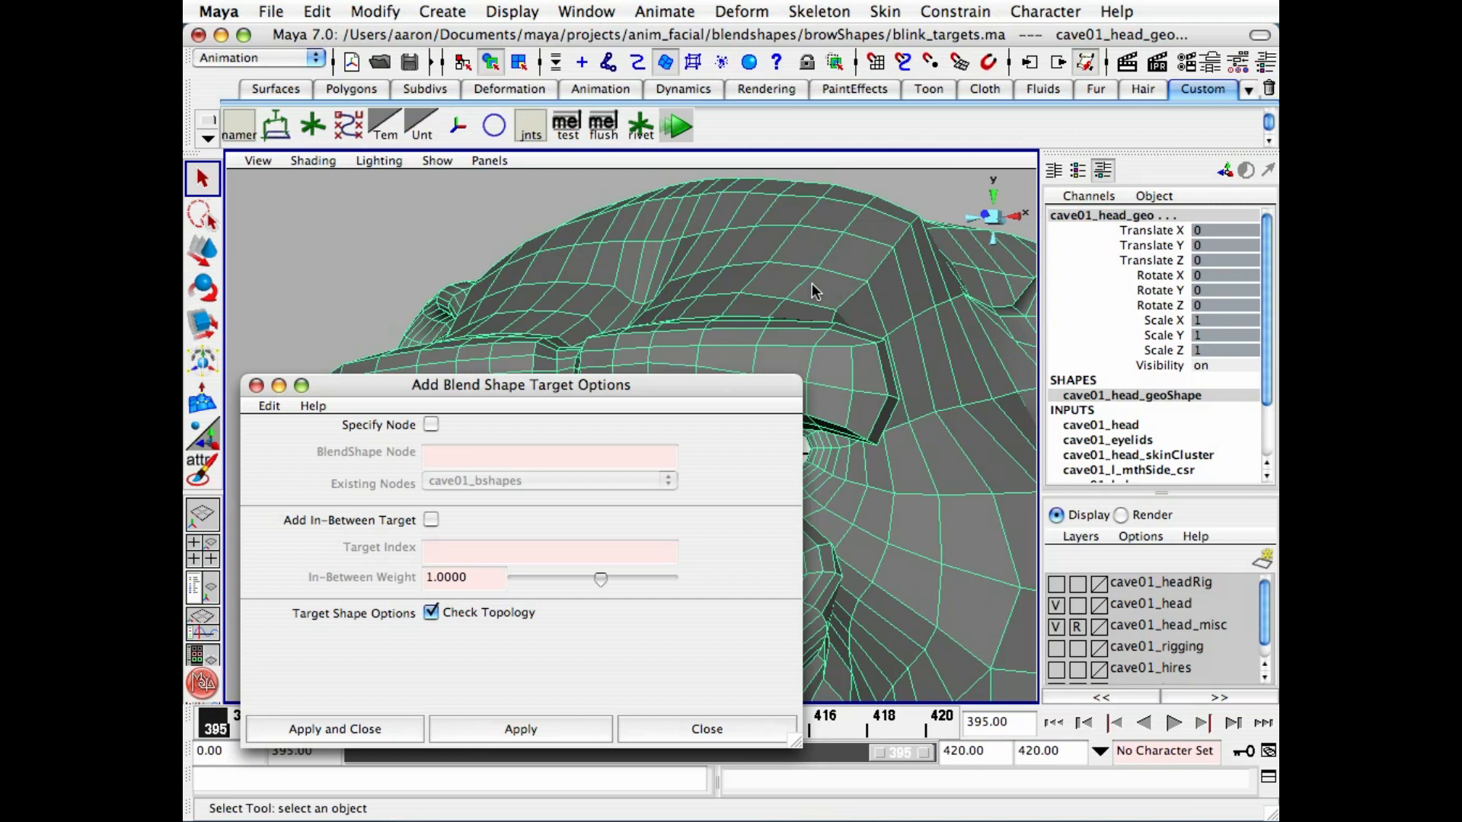
click(431, 426)
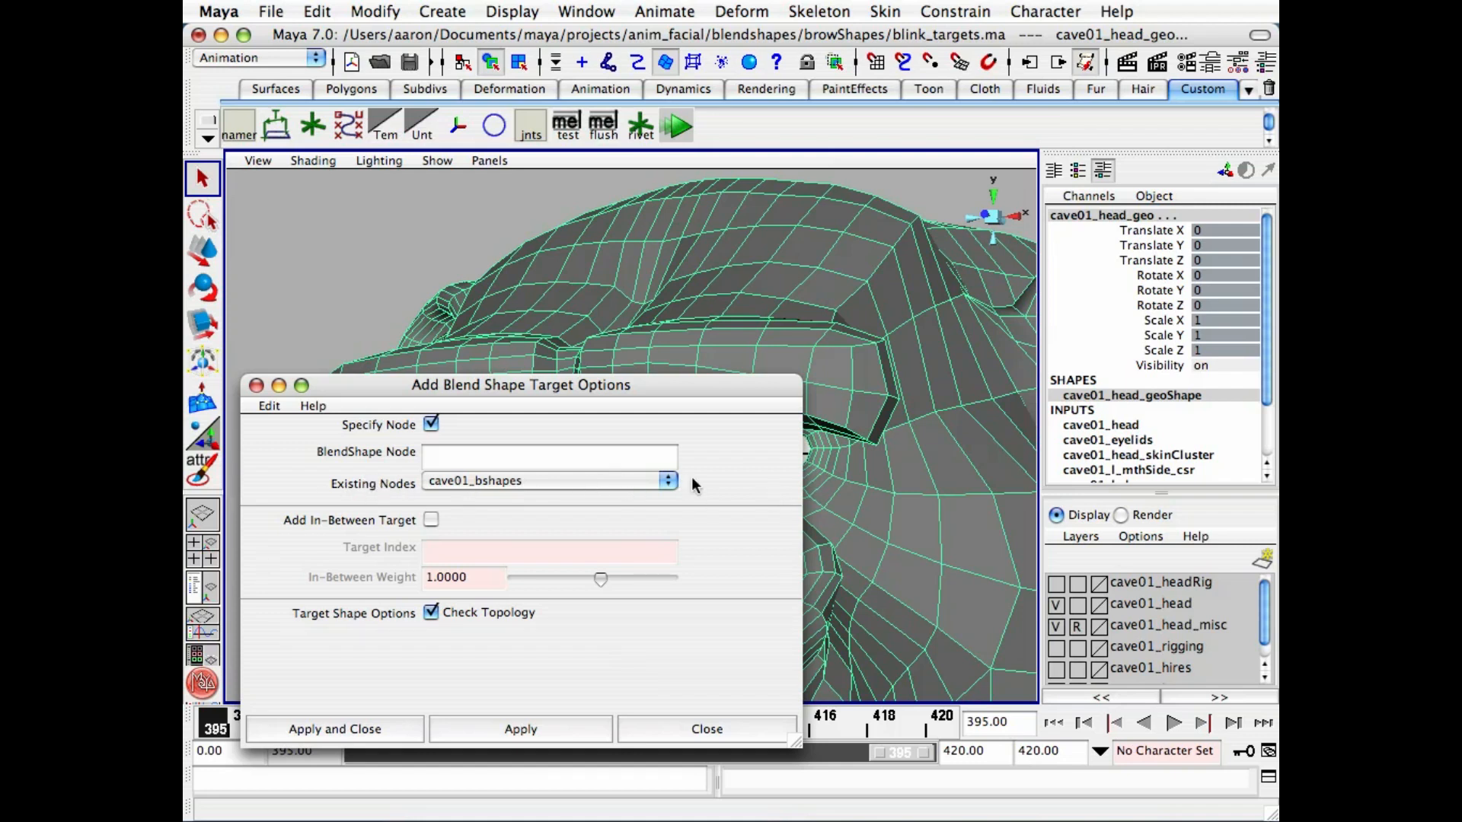
click(668, 480)
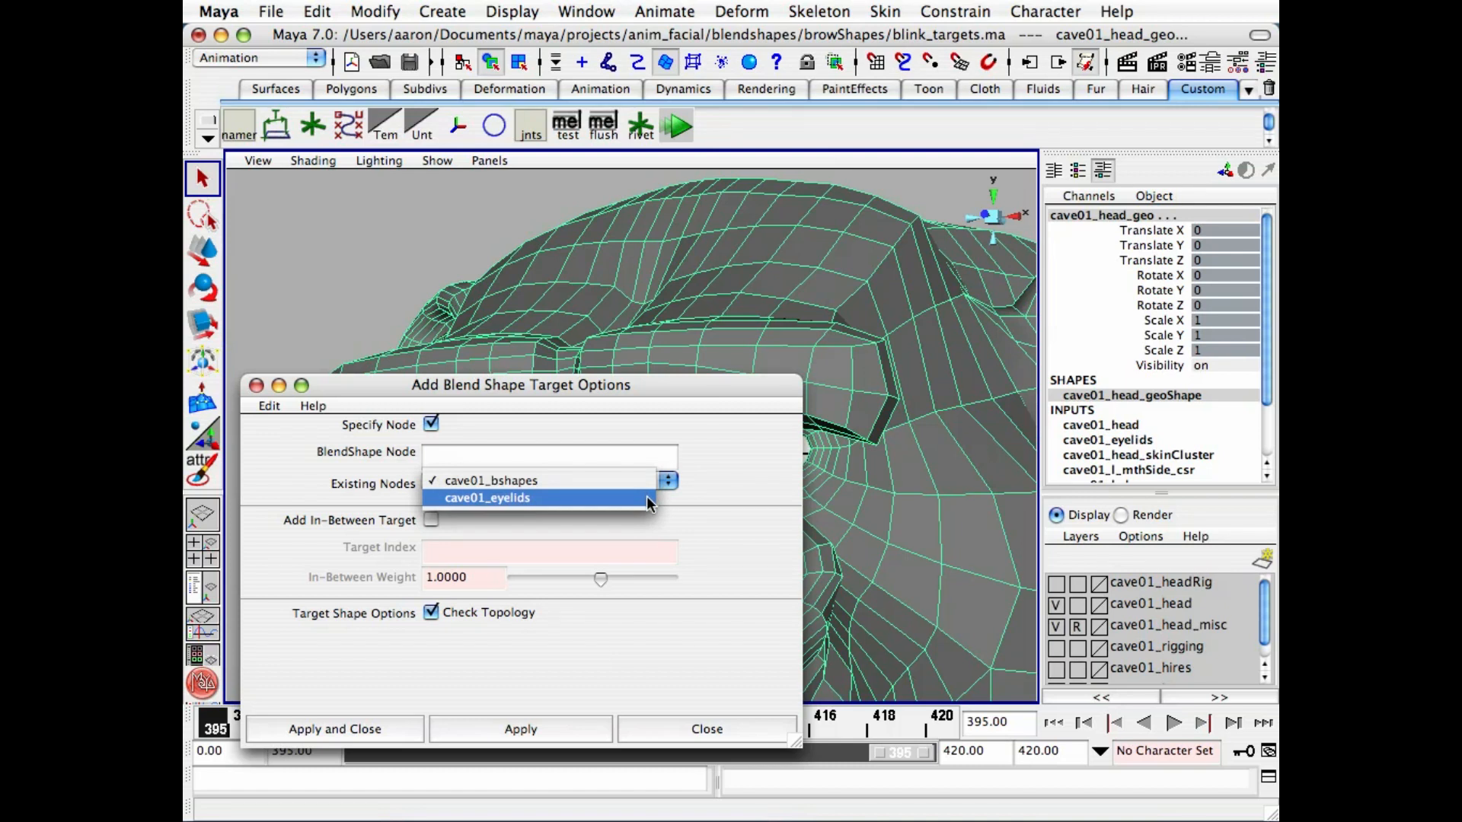
click(647, 499)
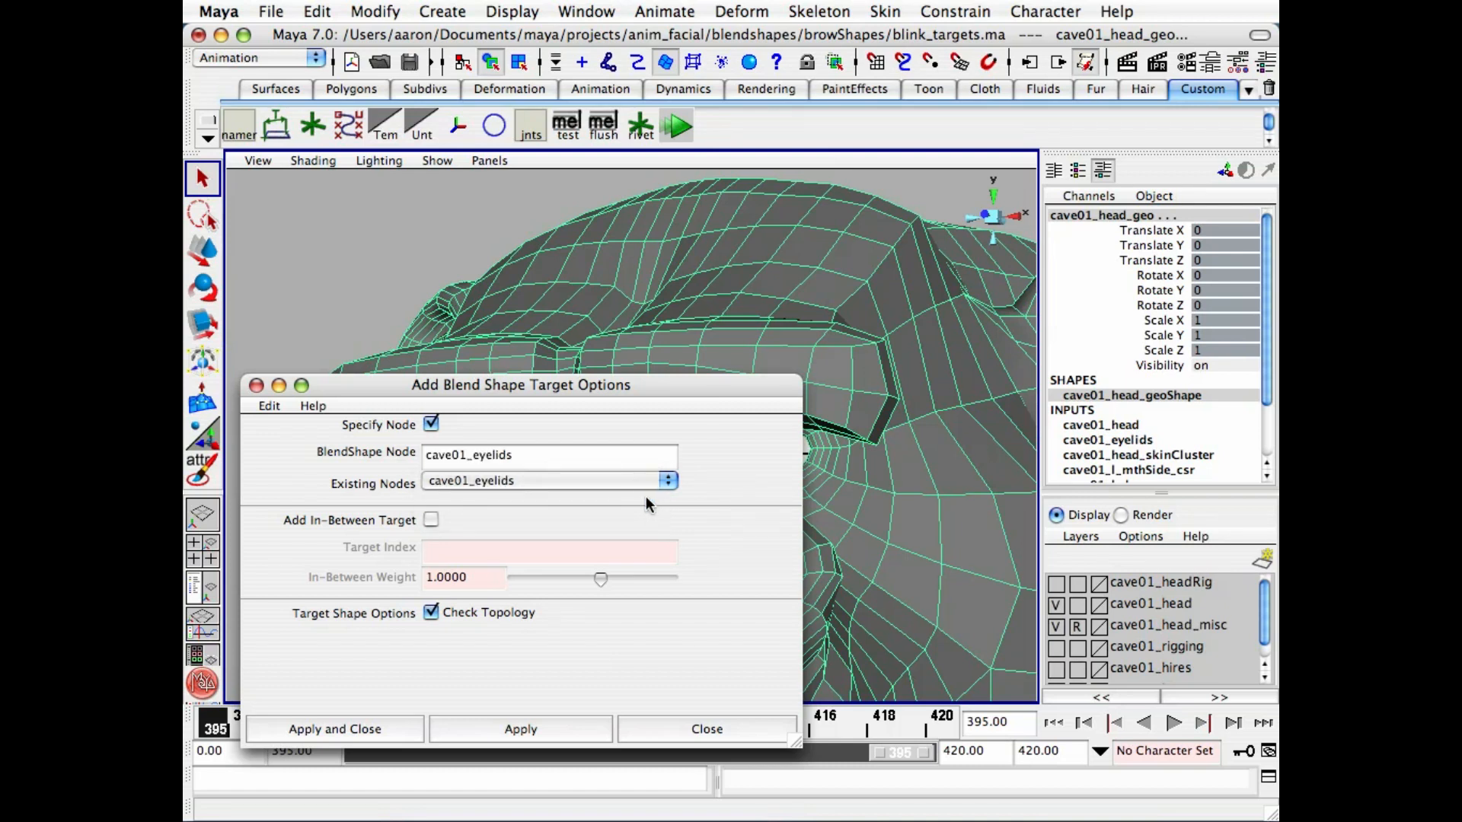
click(344, 729)
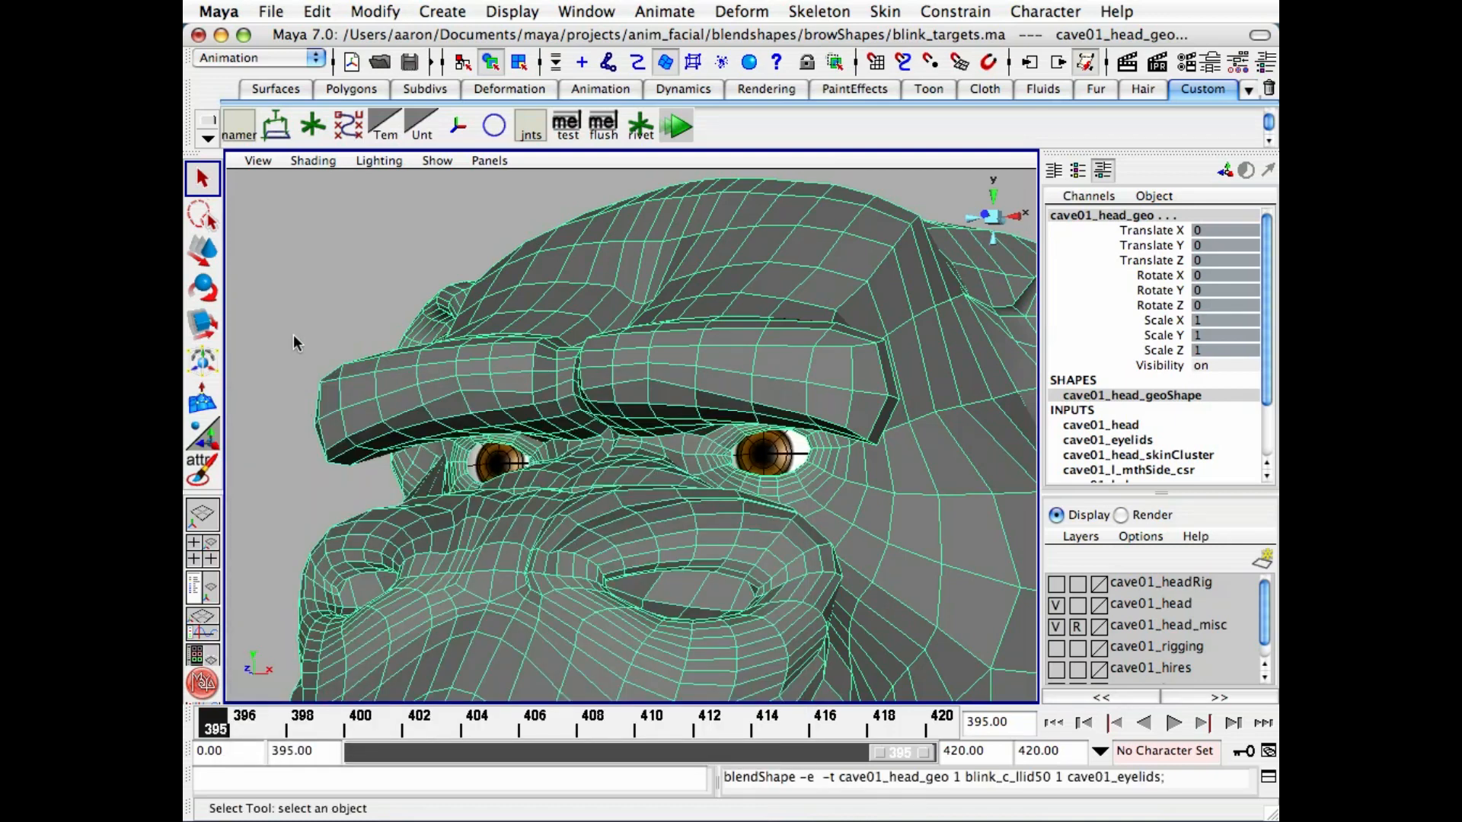
- Test the blink_c_llid50 and blink_c_ulid100 weights of the cave01_eyelids blend shape on the head
click(1138, 440)
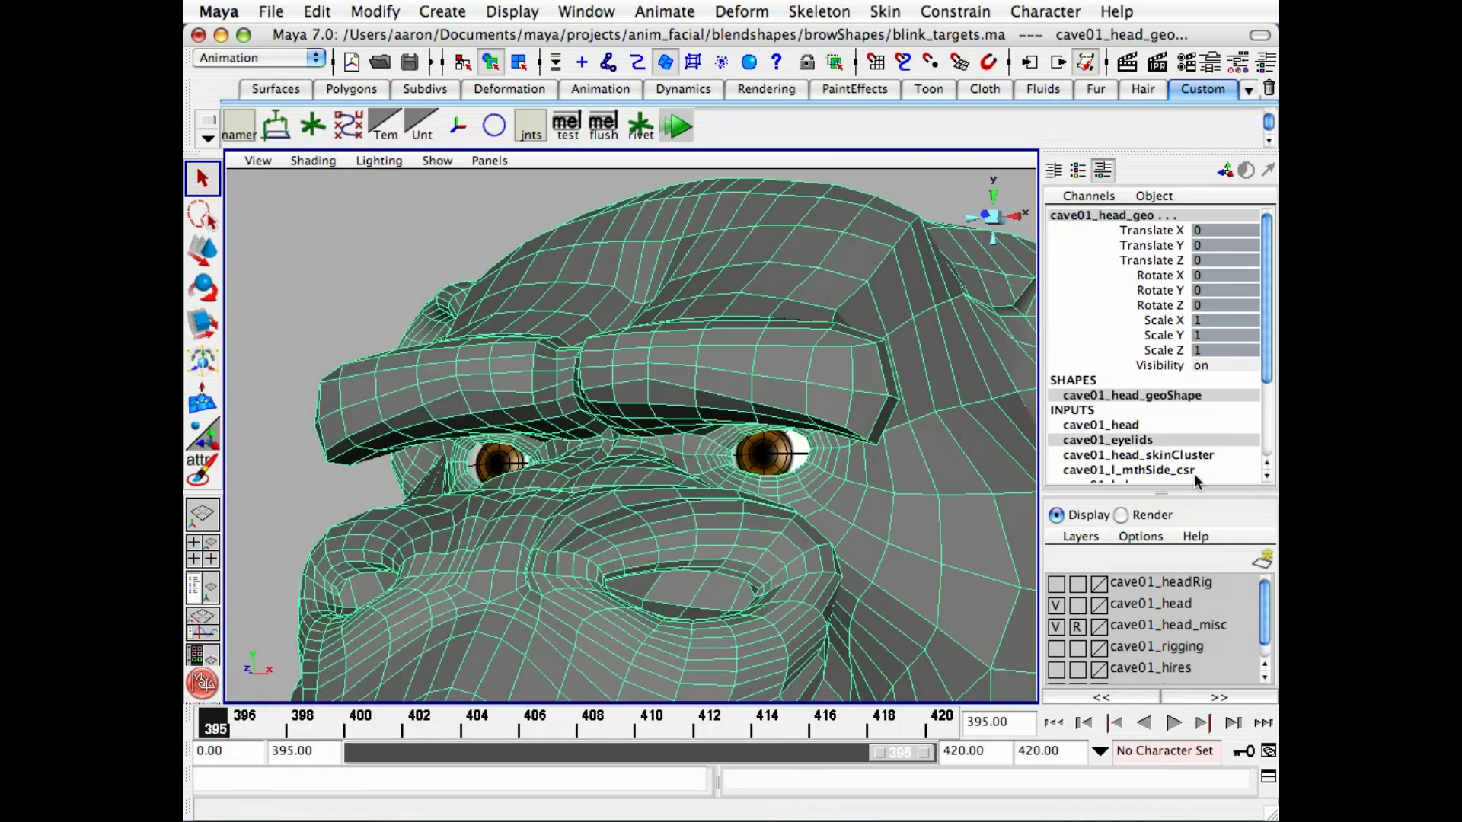
drag(1261, 319, 1259, 386)
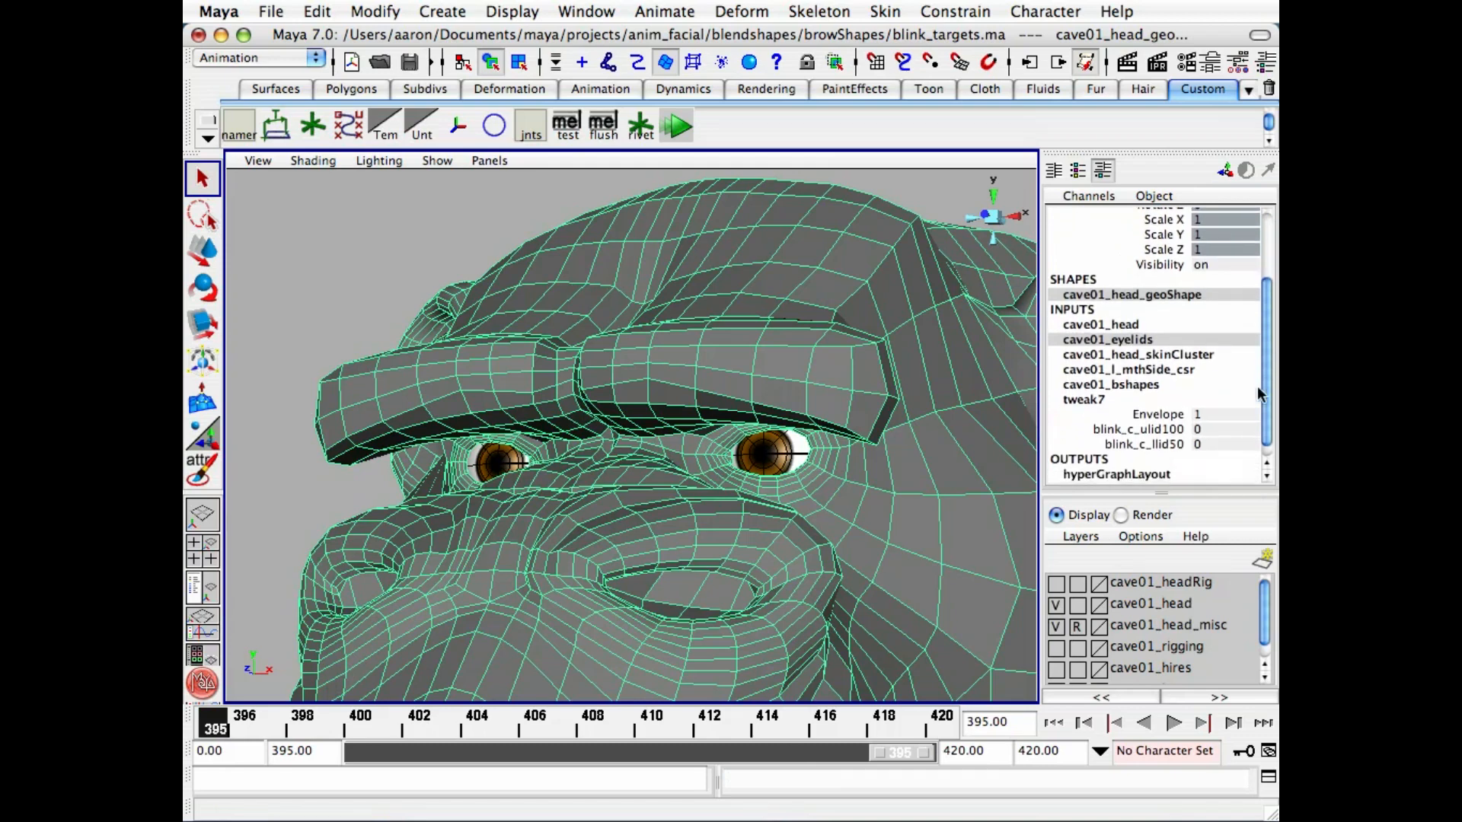
click(1168, 445)
mouse_move(640, 476)
middle_down()
mouse_move(663, 467)
mouse_move(628, 469)
middle_up()
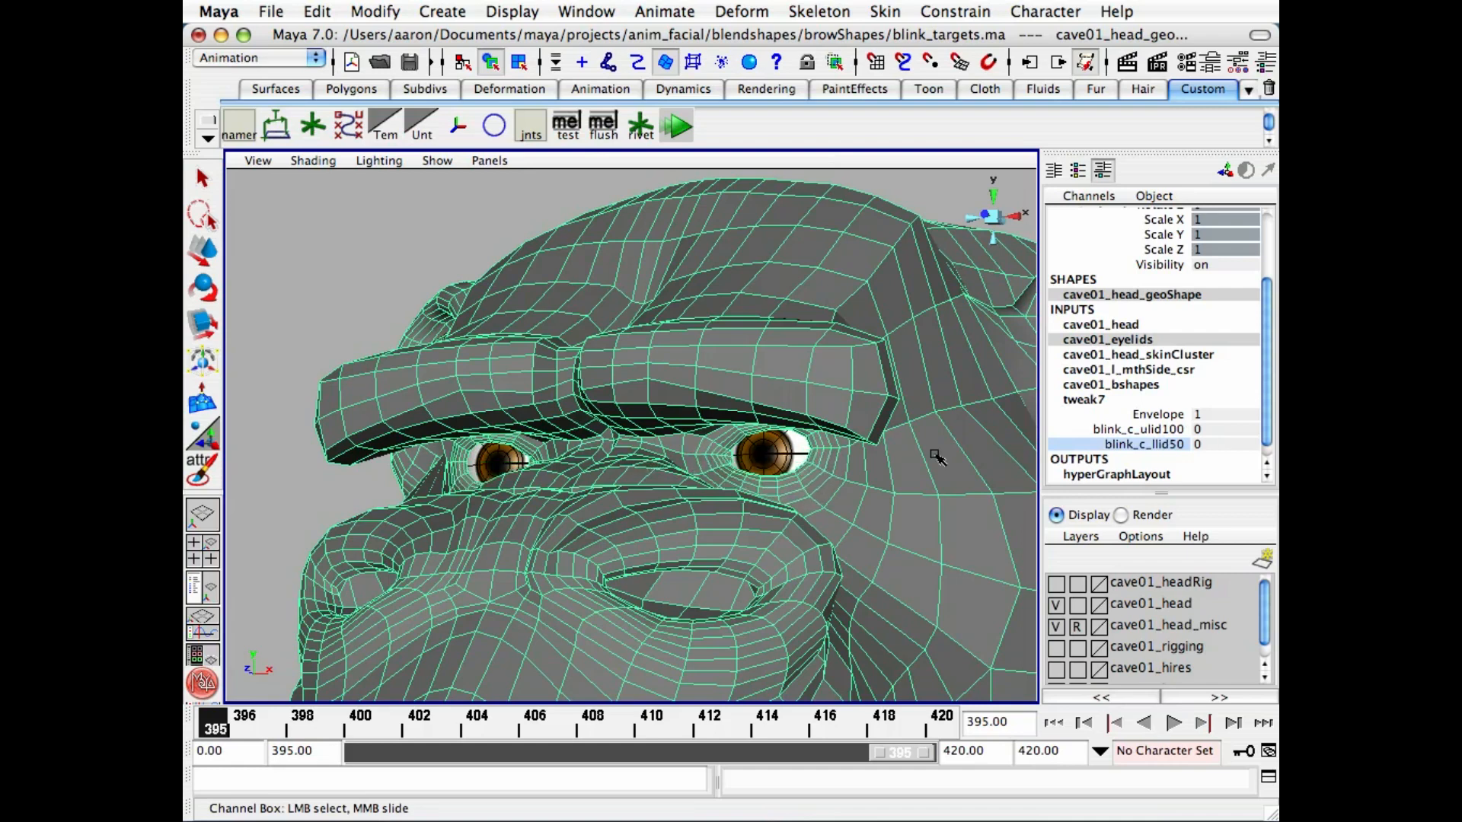
click(1139, 430)
middle_drag(762, 461, 706, 455)
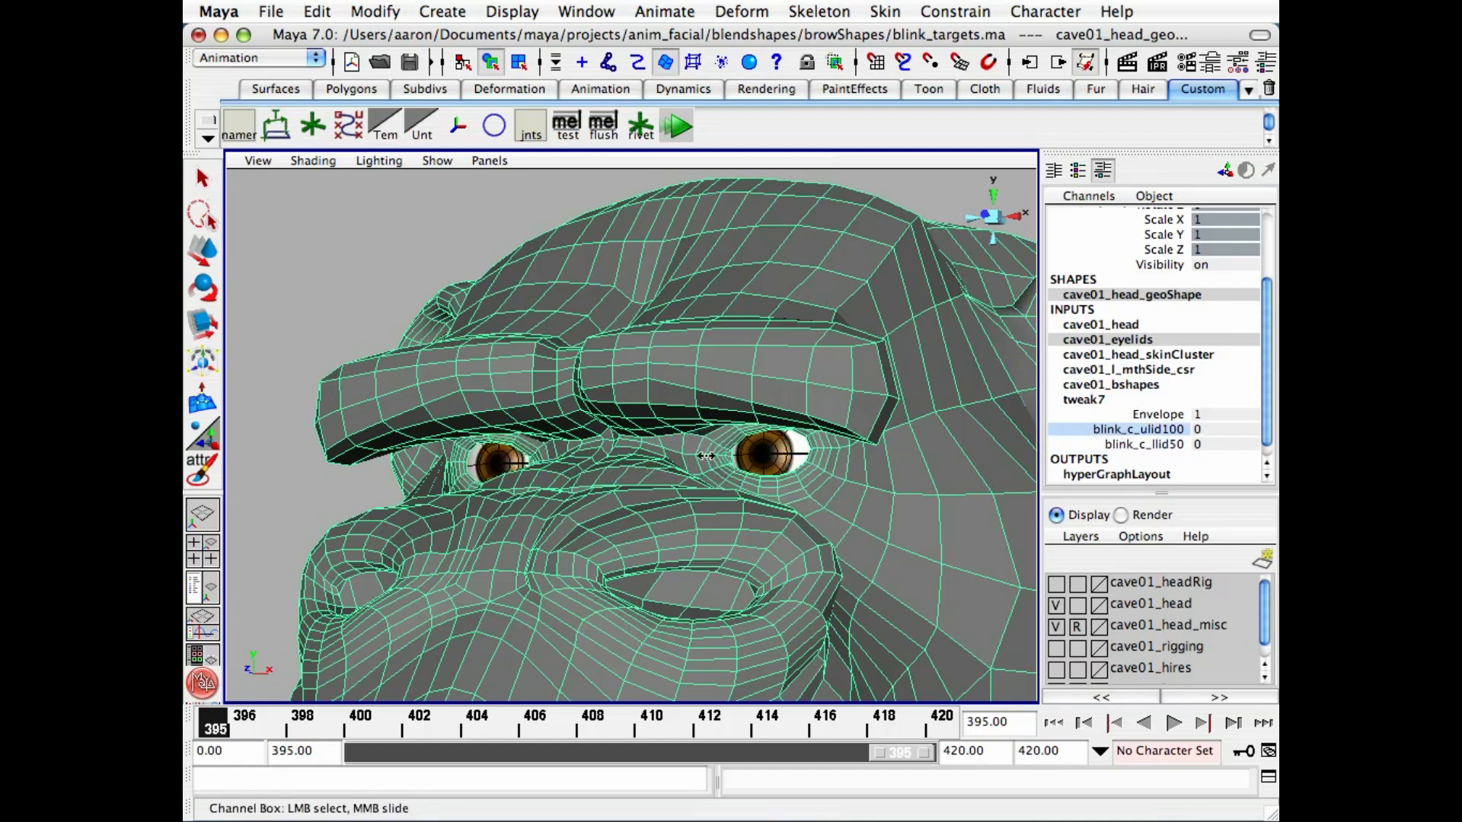
- Reselect the head and examine how the blink_c_ulid100 weight of cave01_eyelids moves the upper lid over the eyeball, seen from the side
click(365, 265)
alt+drag(671, 357, 502, 353)
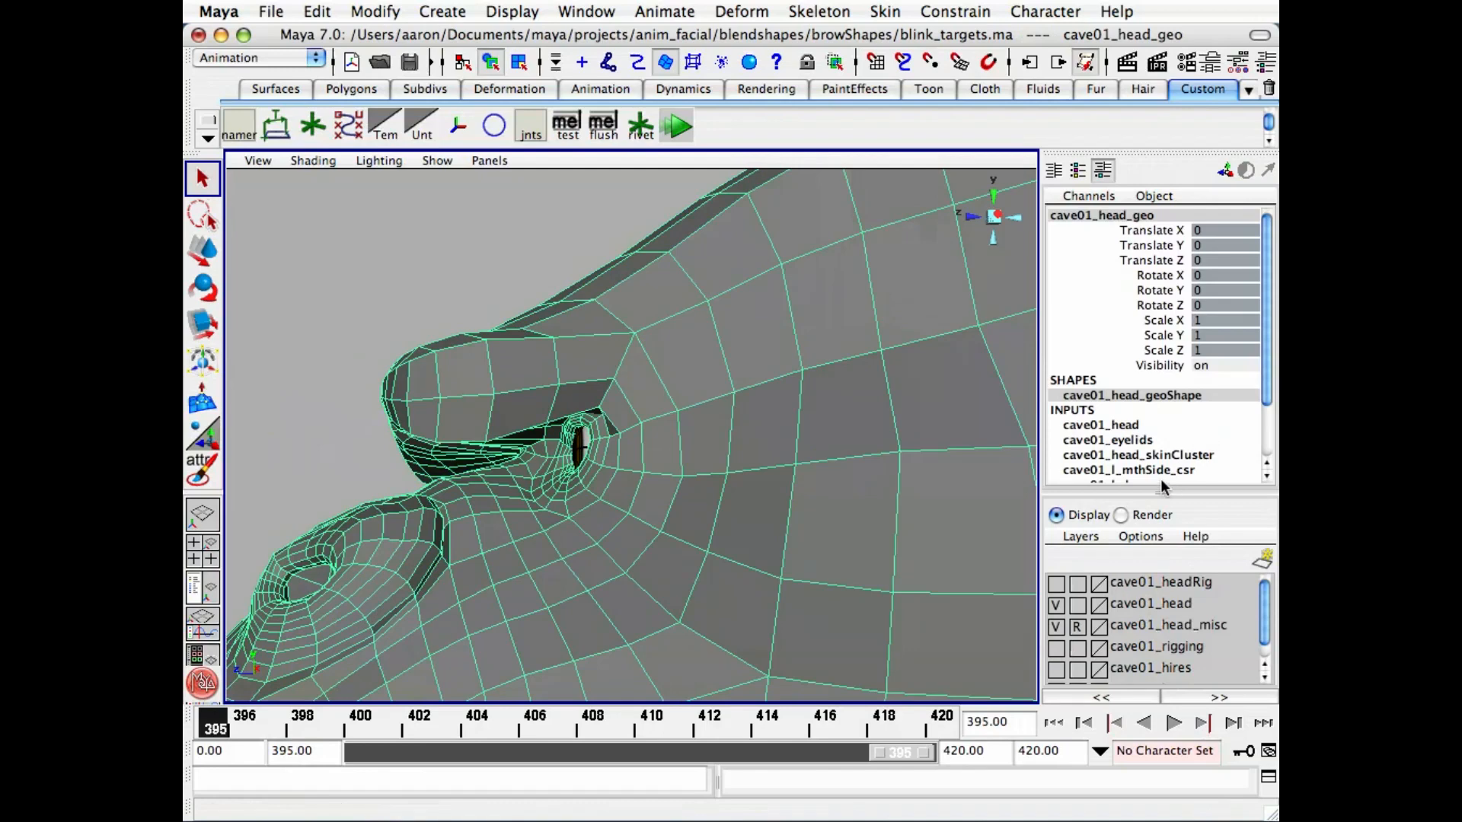
click(1133, 441)
click(1152, 457)
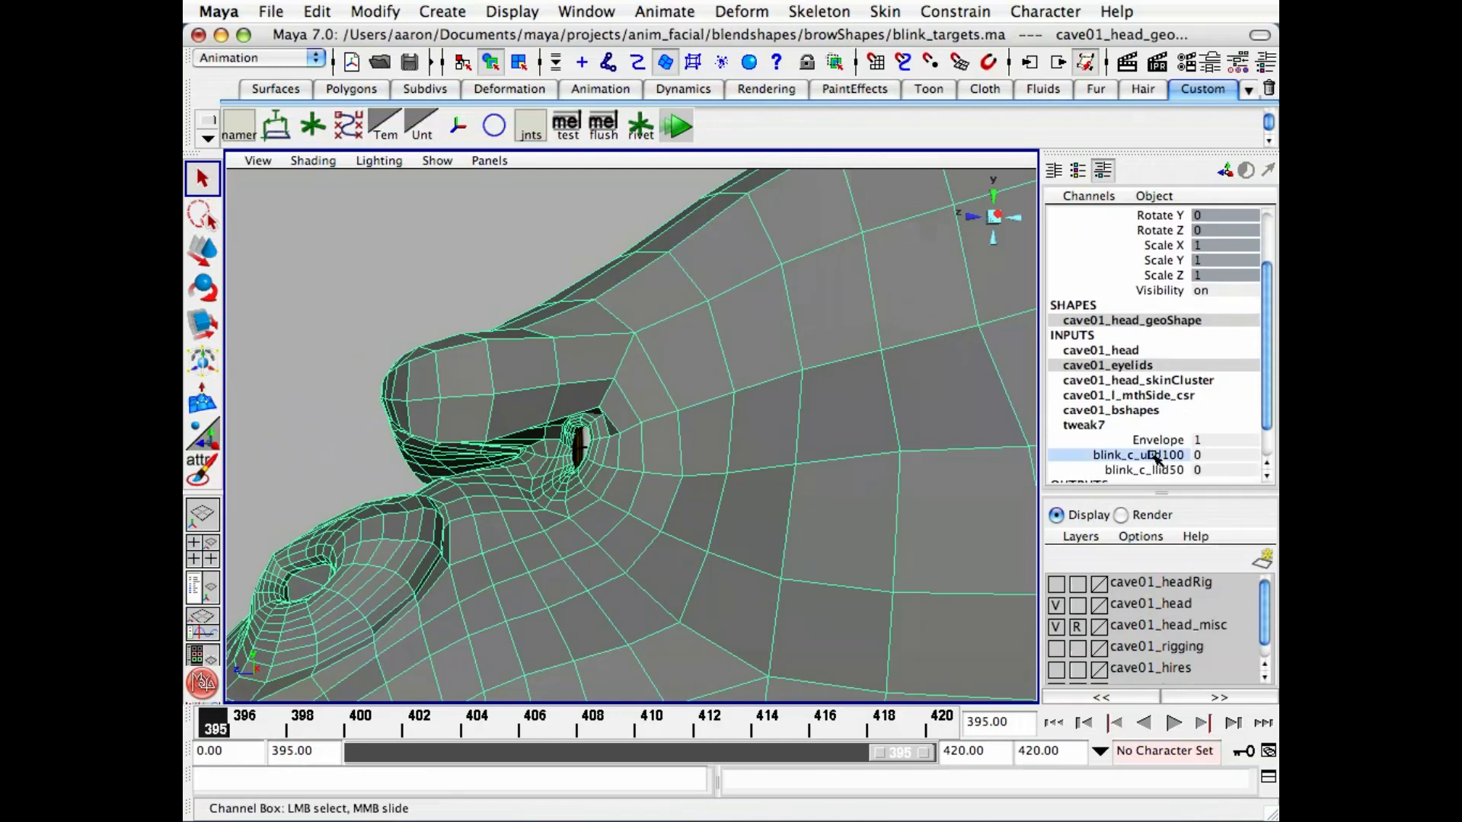
alt+drag(657, 446, 619, 442)
alt+right_drag(560, 512, 731, 482)
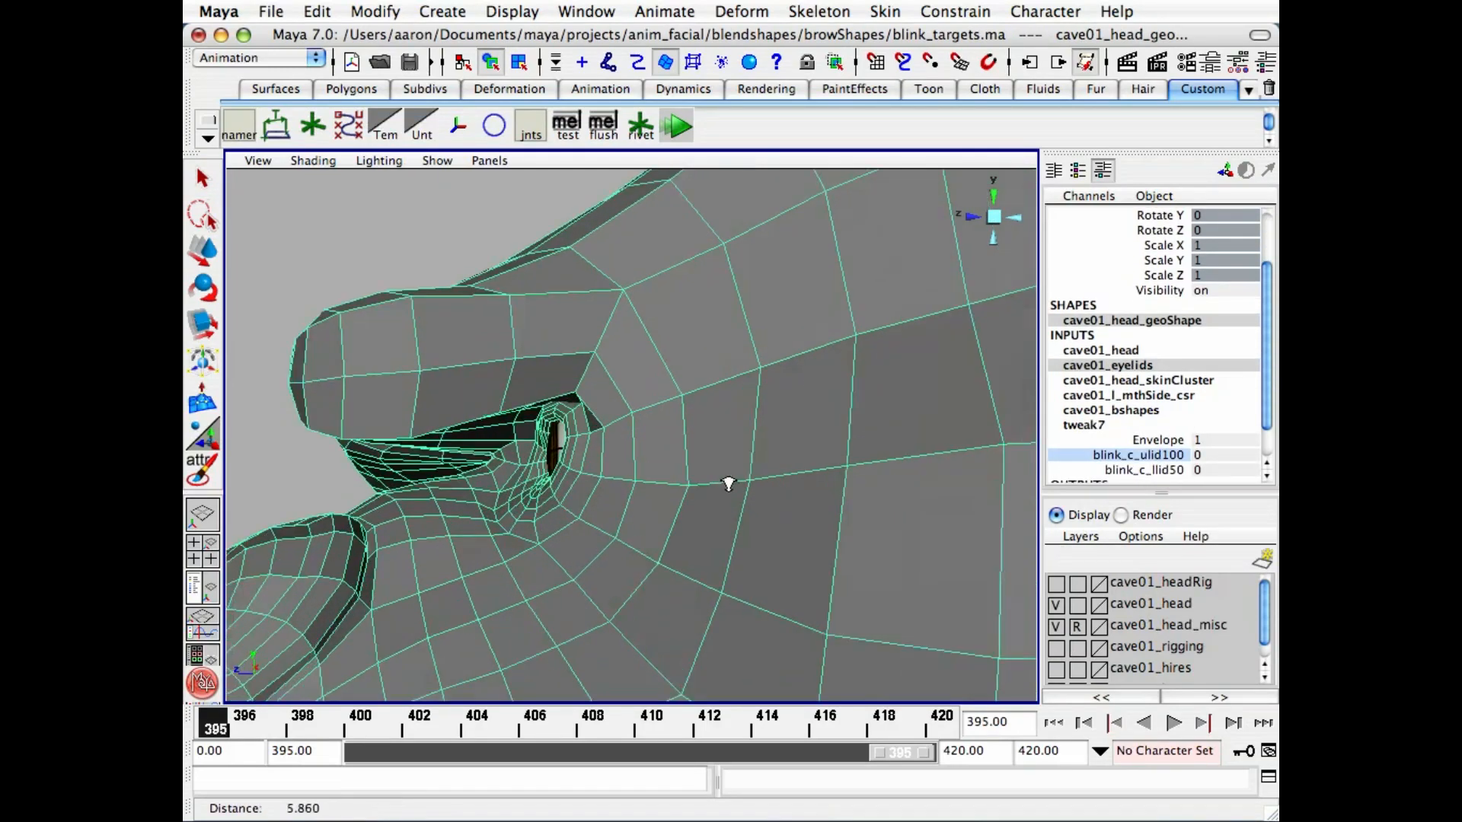
alt+drag(731, 482, 685, 450)
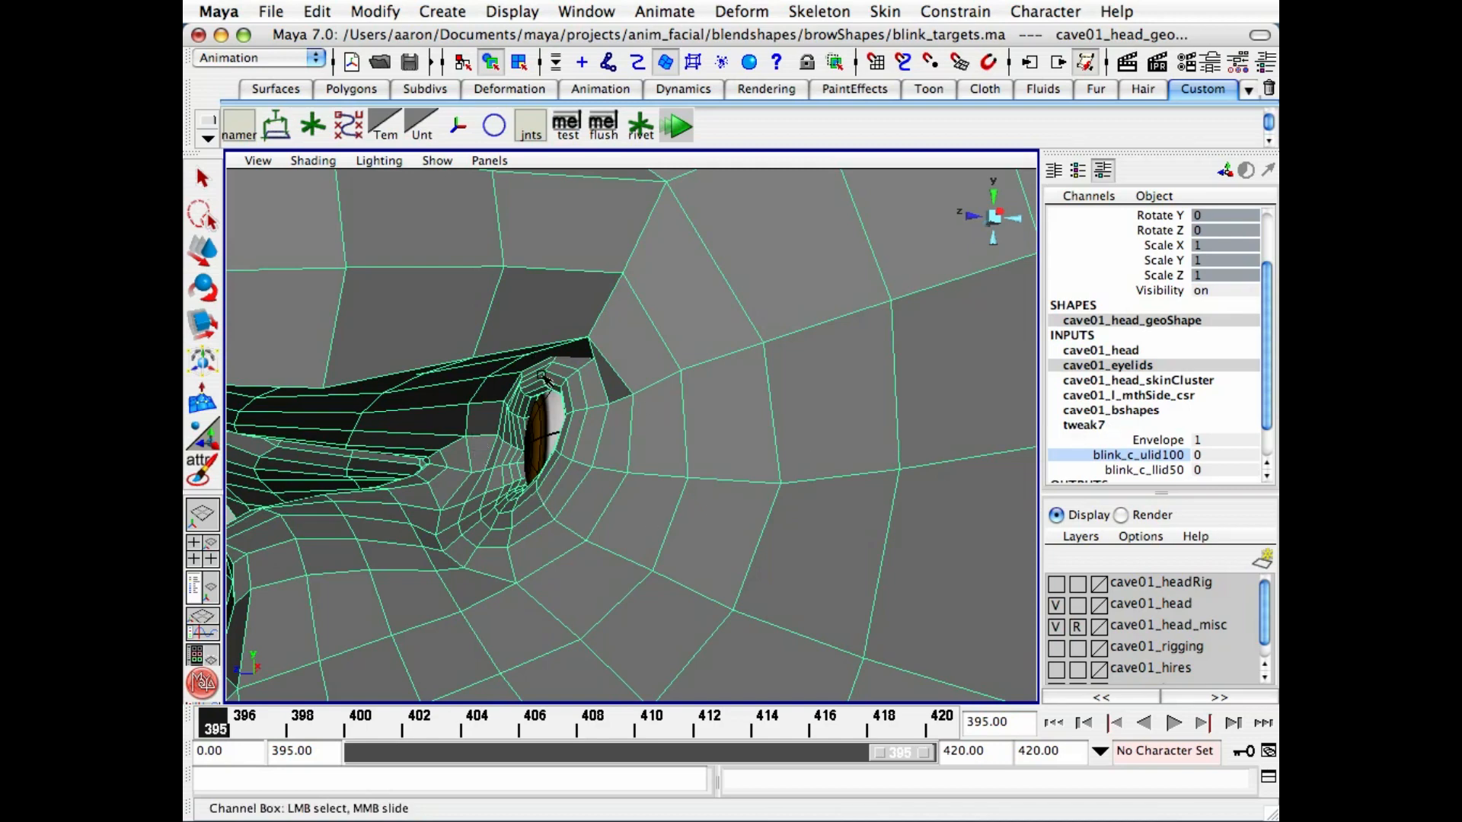
alt+drag(540, 438, 543, 441)
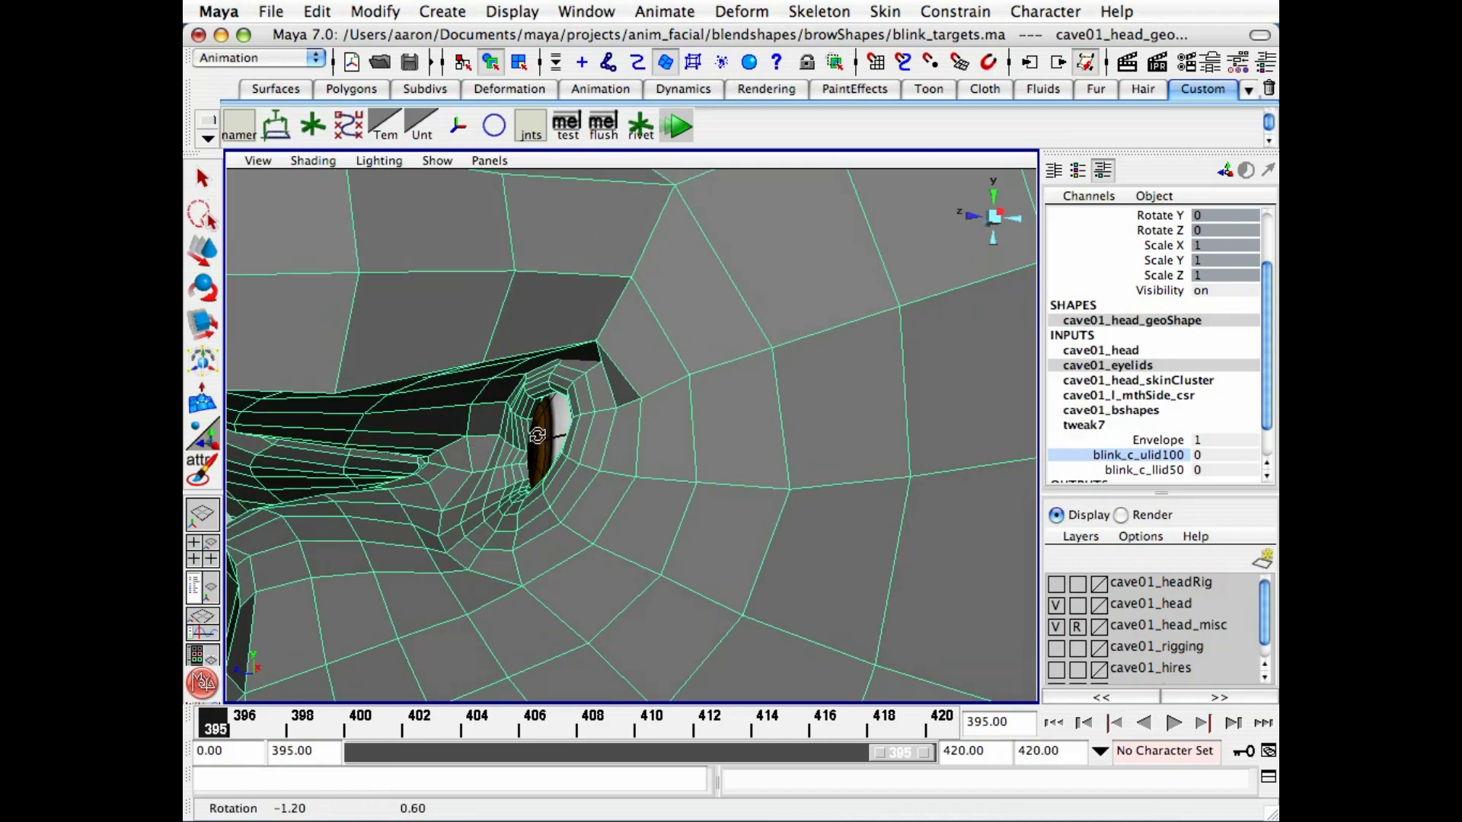
alt+right_drag(543, 442, 576, 446)
alt+drag(576, 446, 581, 448)
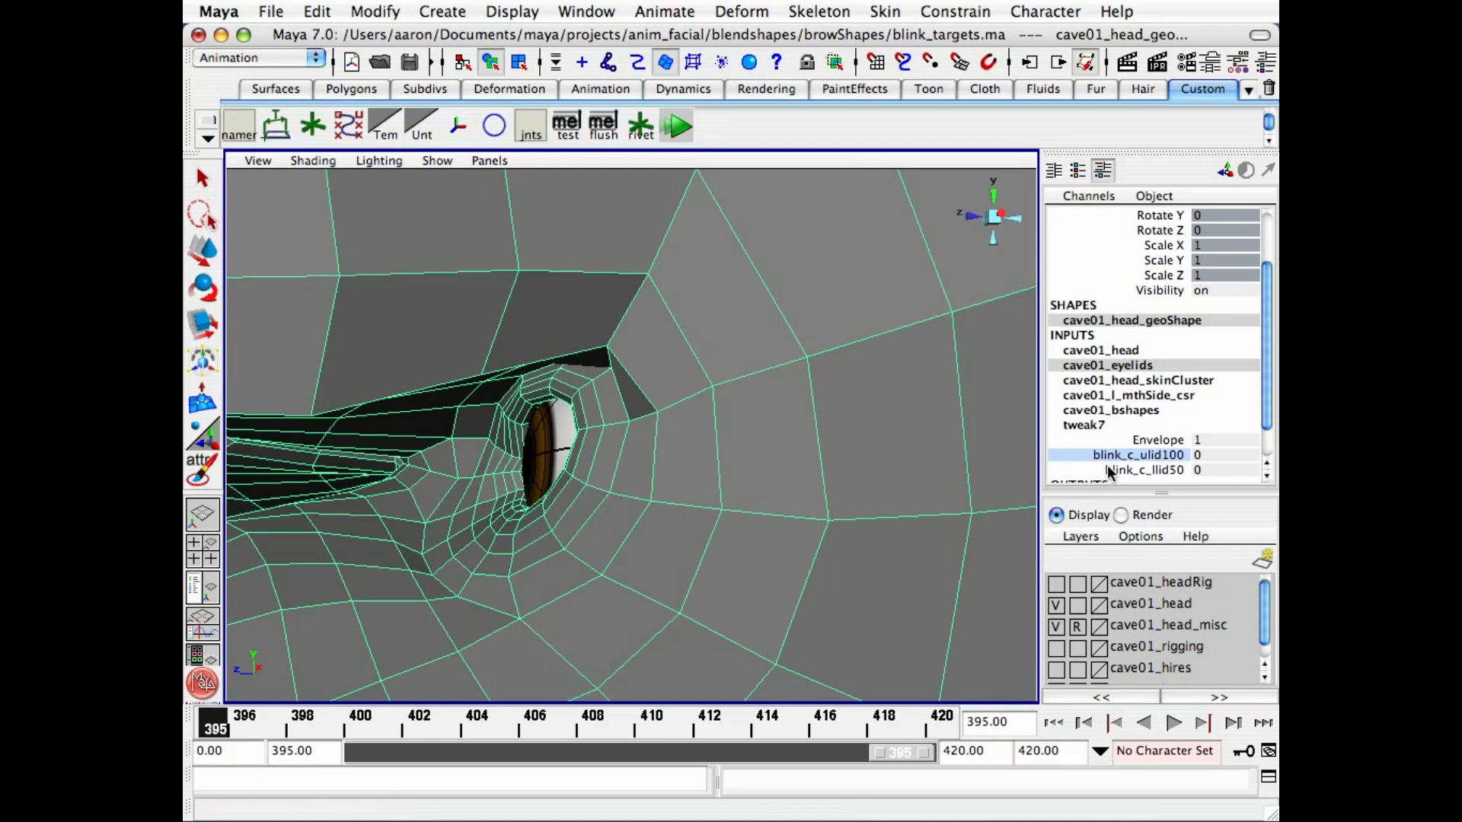
middle_drag(738, 477, 722, 466)
- Examine both eyes and the surrounding face from a three-quarter view, and clear the head selection
alt+right_drag(721, 467, 626, 467)
alt+drag(689, 468, 685, 487)
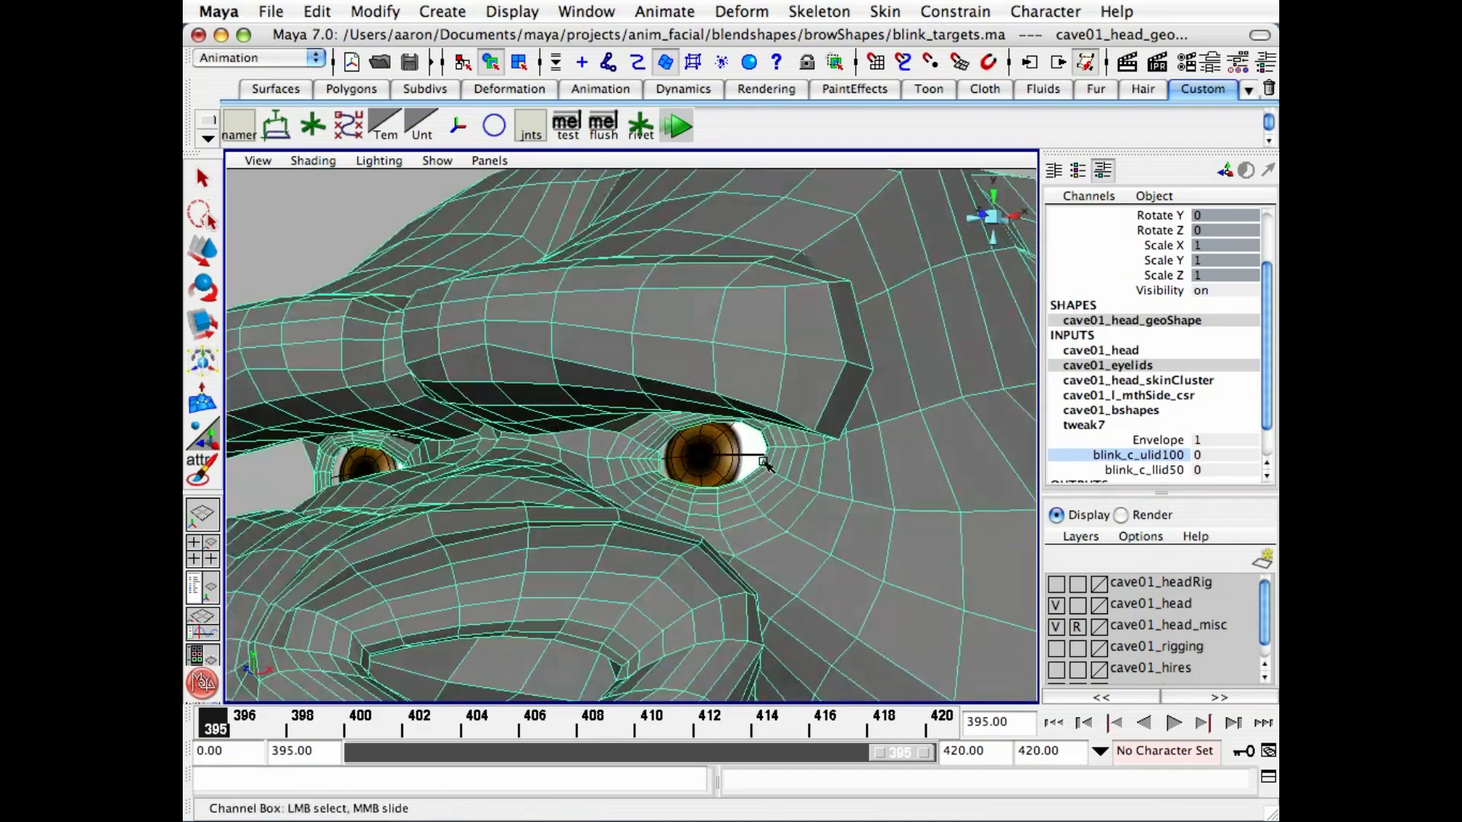
alt+right_drag(686, 488, 702, 523)
alt+drag(702, 522, 654, 483)
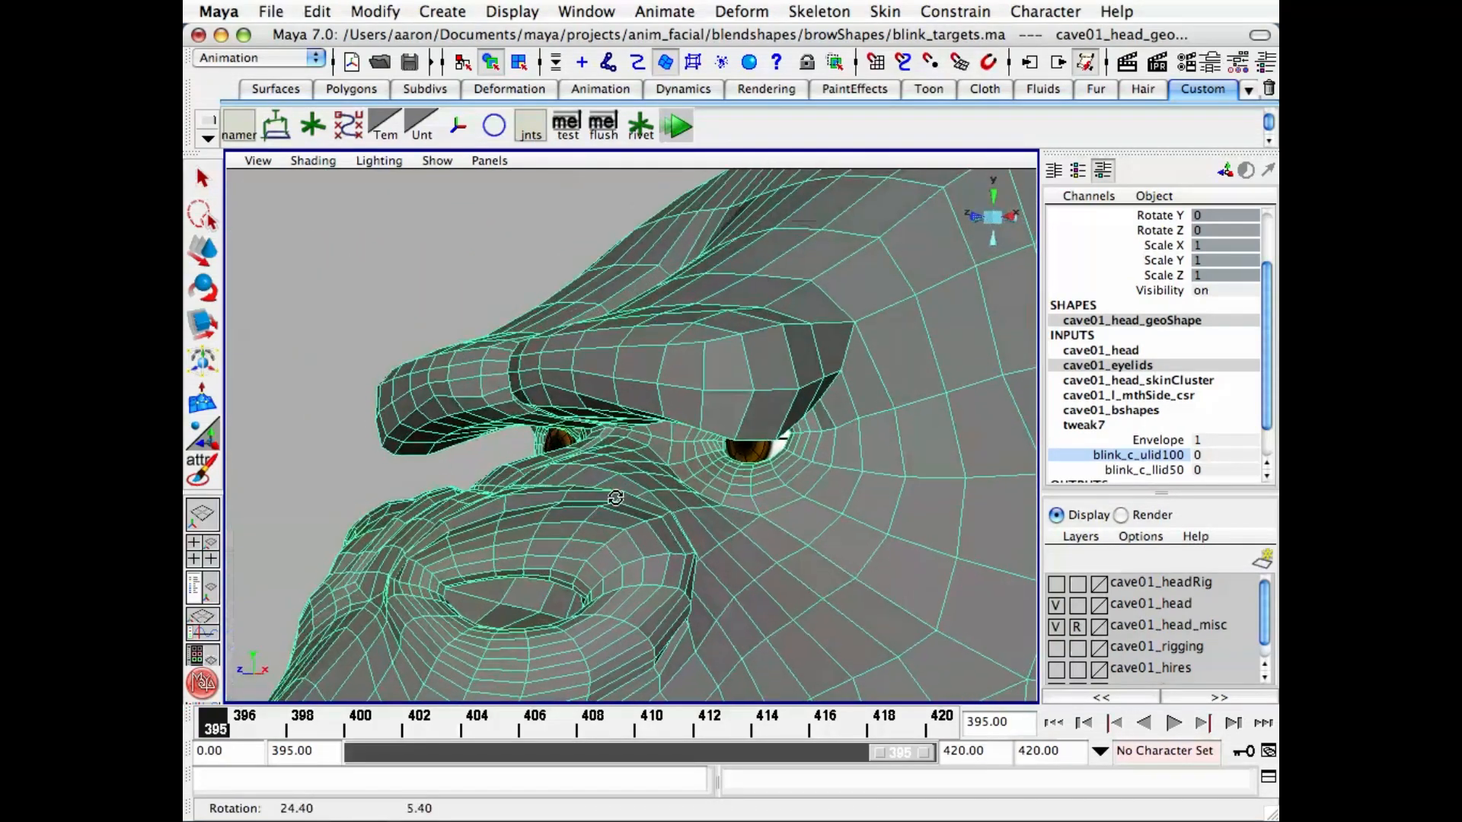
alt+right_drag(655, 484, 601, 478)
alt+drag(601, 478, 646, 470)
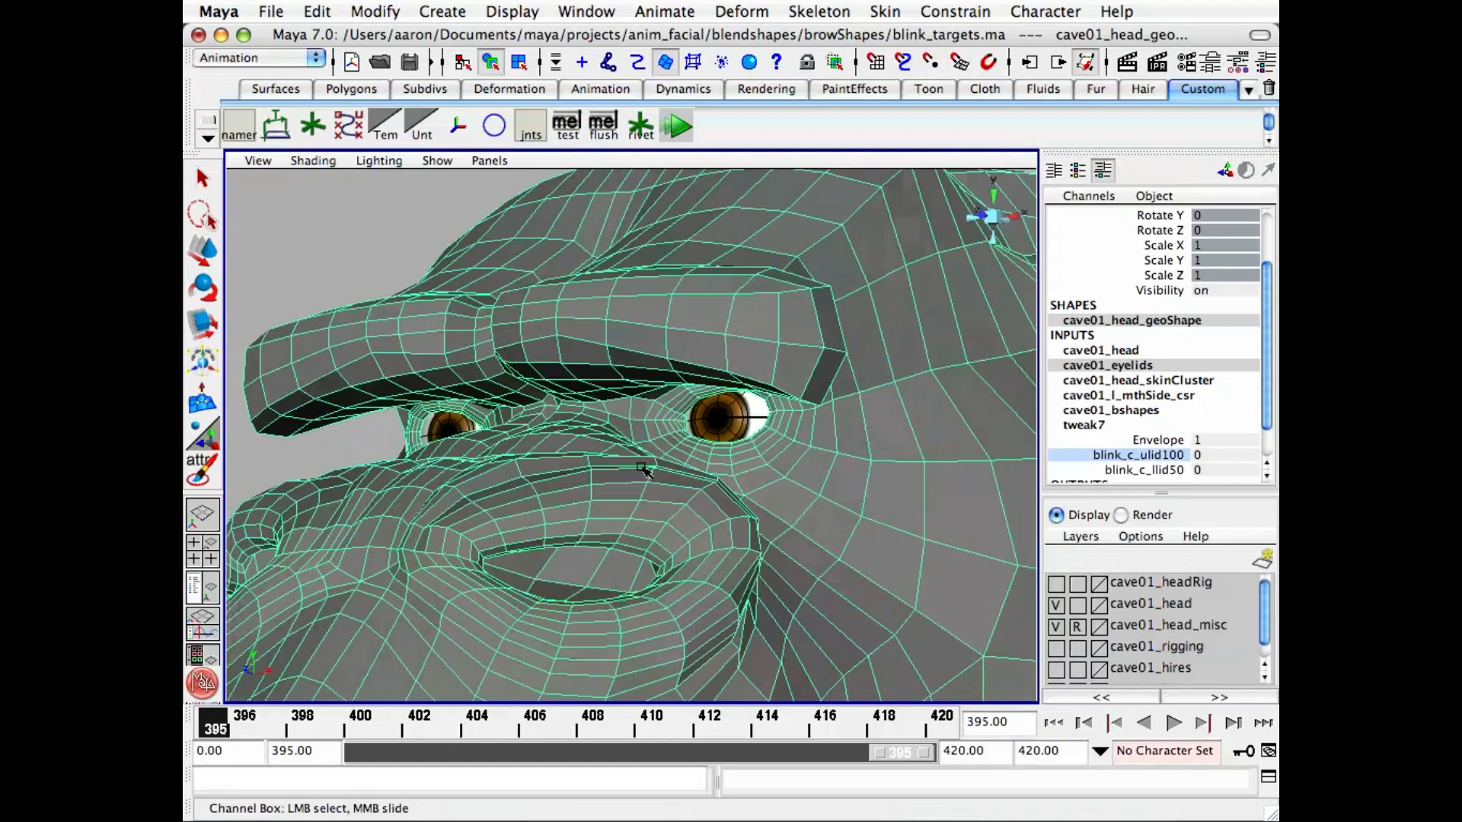
key(q)
click(371, 263)
alt+drag(596, 369, 604, 371)
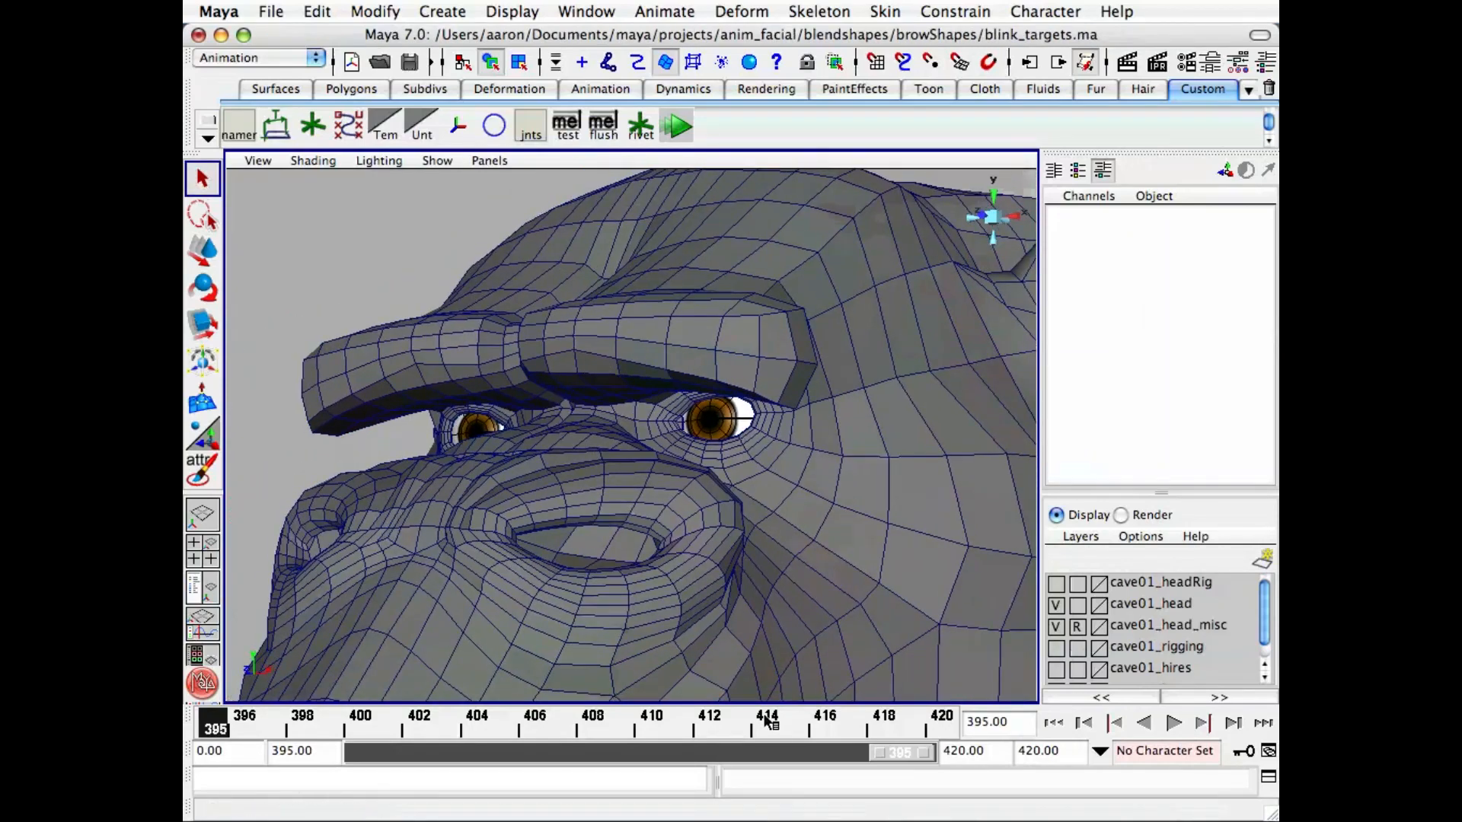